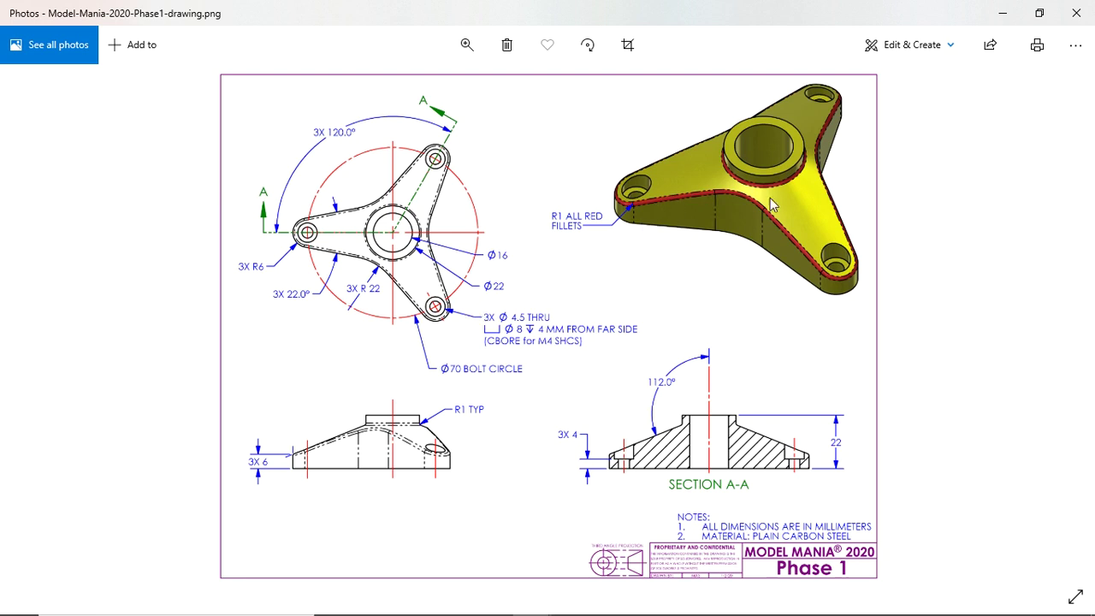
Examine the Model Mania 2020 Phase 1 and Phase 2 drawings, comparing the part's dimensions and requested changes
key(Right)
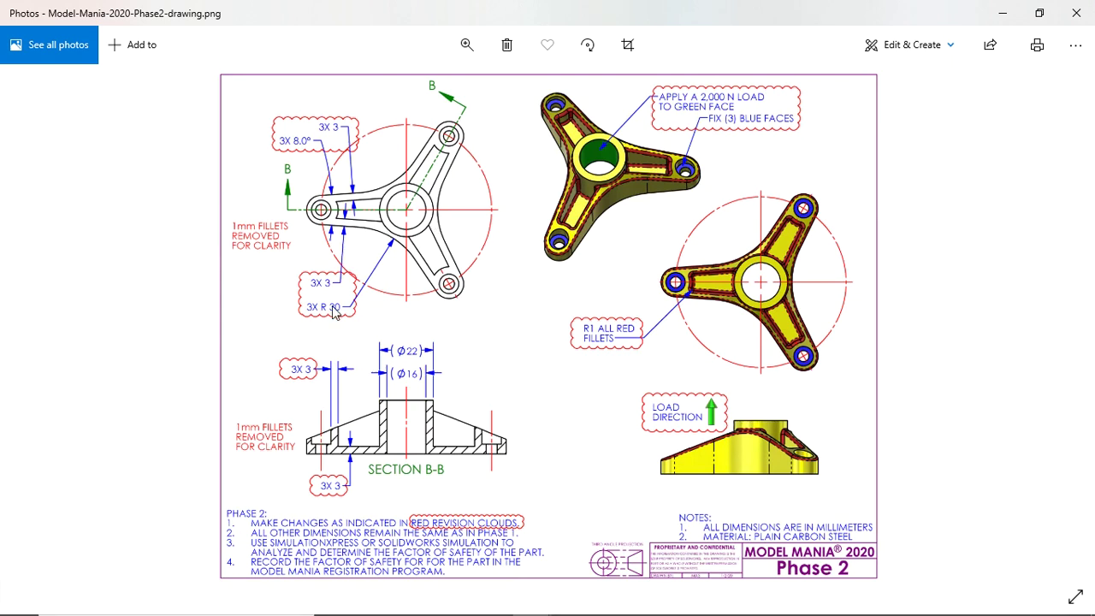
key(Left)
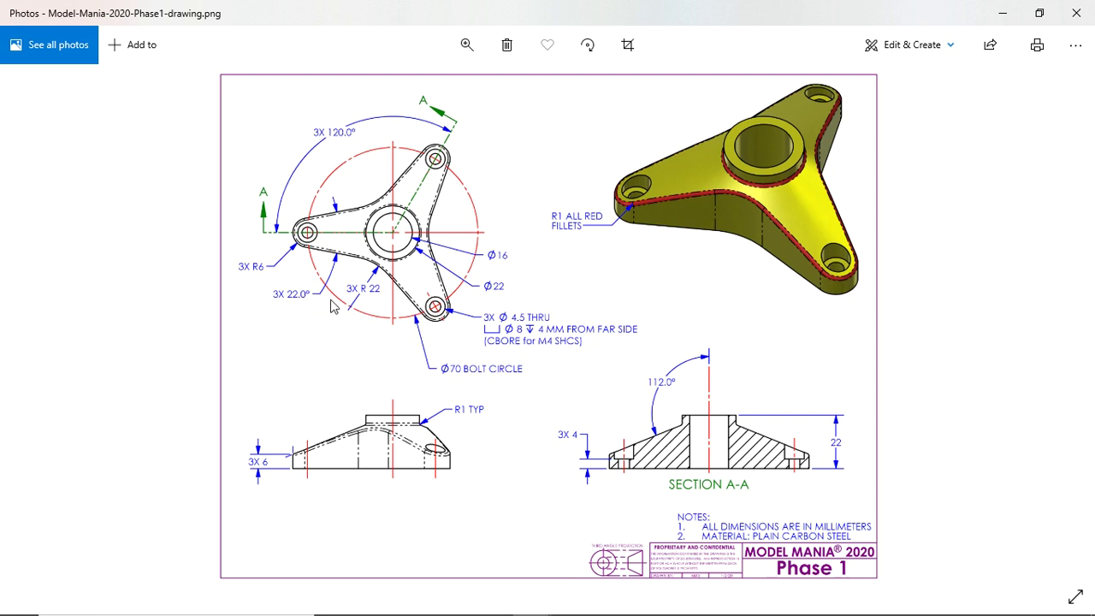
key(Right)
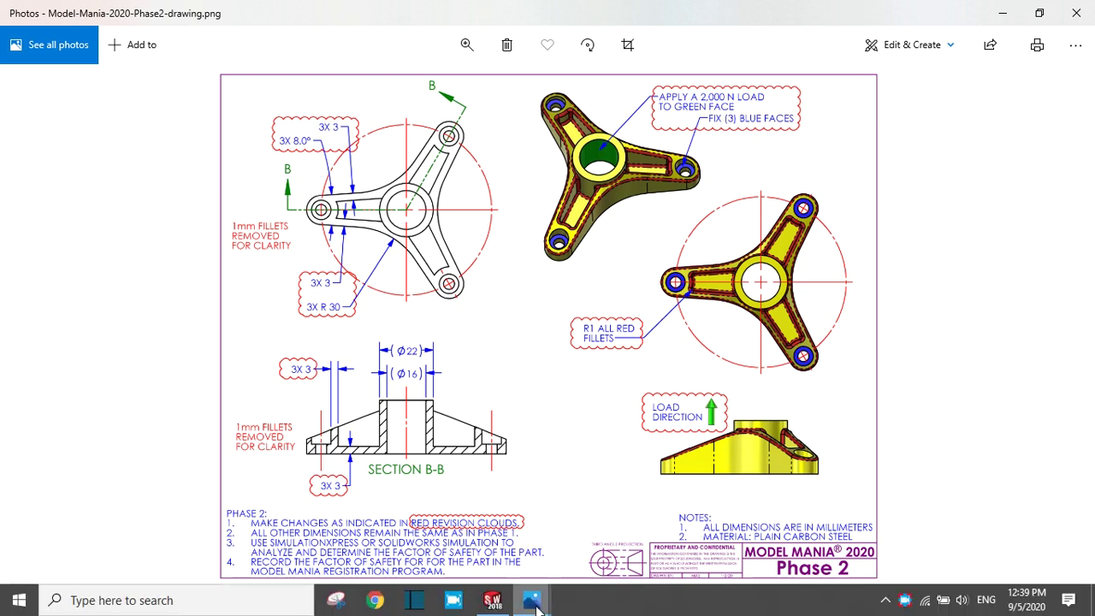
Switch to SOLIDWORKS and start a sketch on the Top Plane with a 16 mm diameter circle centred on the origin
click(492, 601)
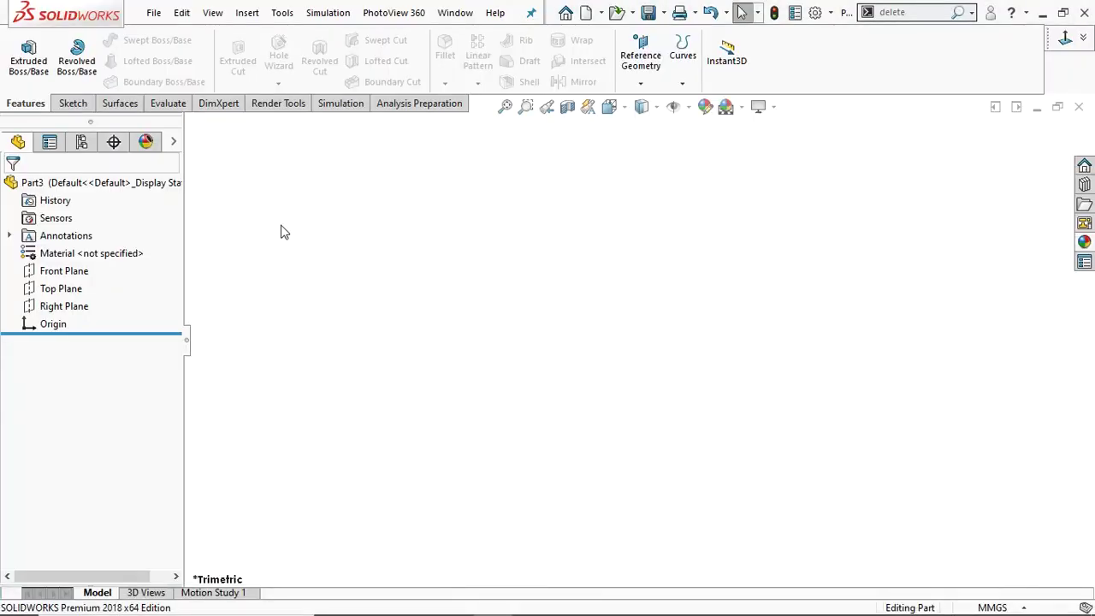
click(53, 289)
click(68, 268)
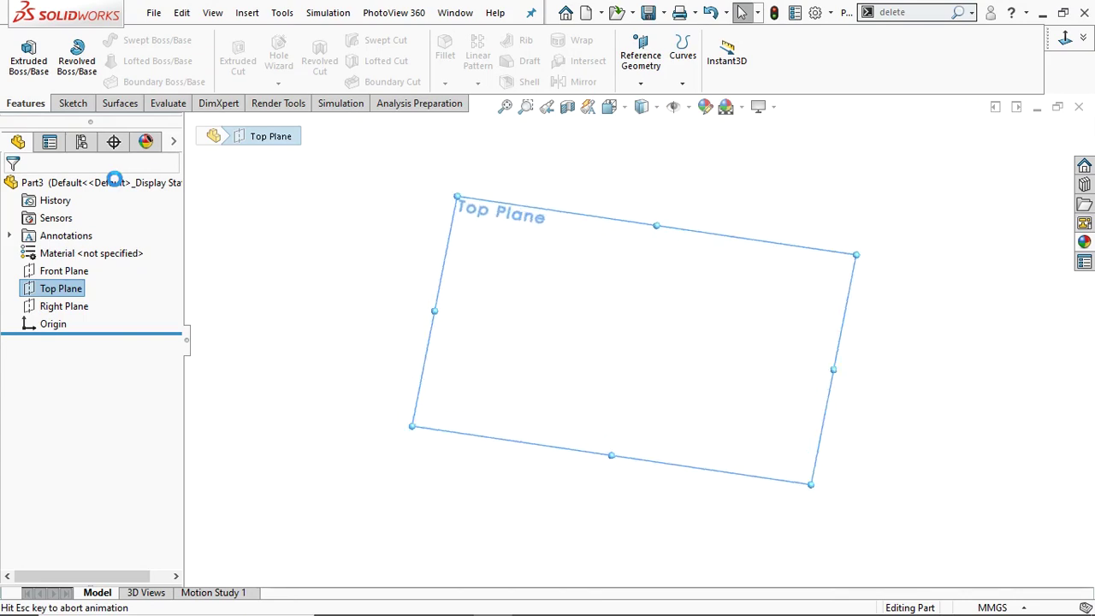
click(137, 40)
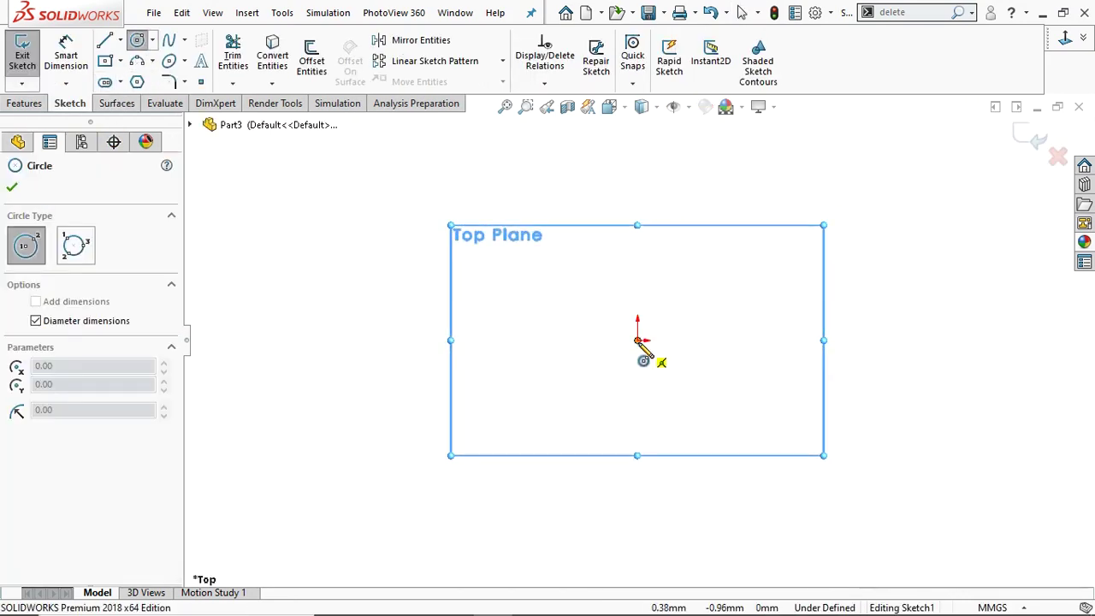
click(638, 342)
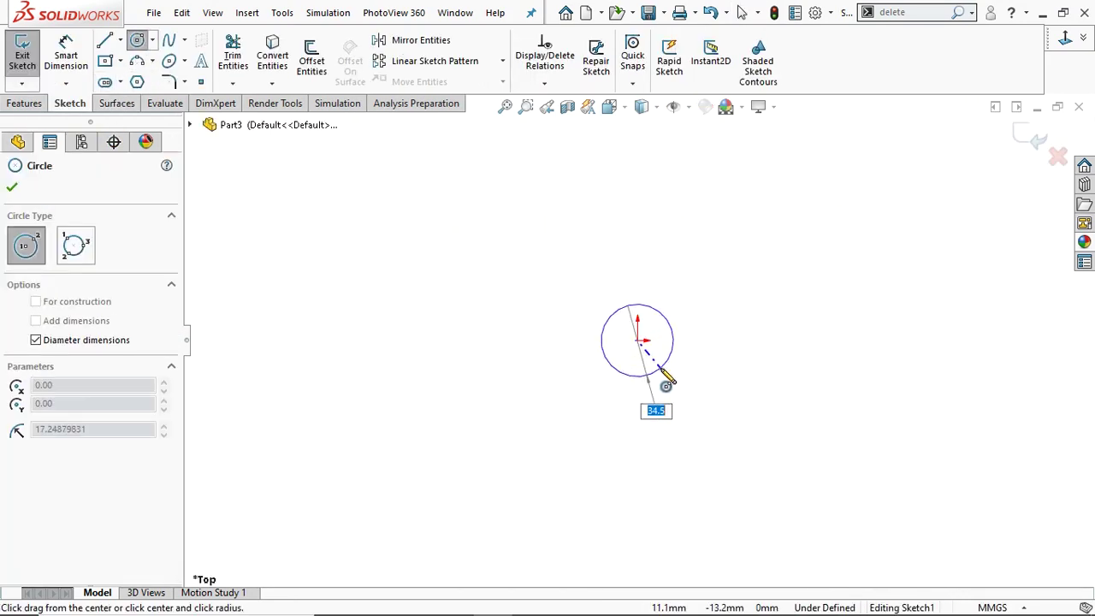
text(16)
key(Return)
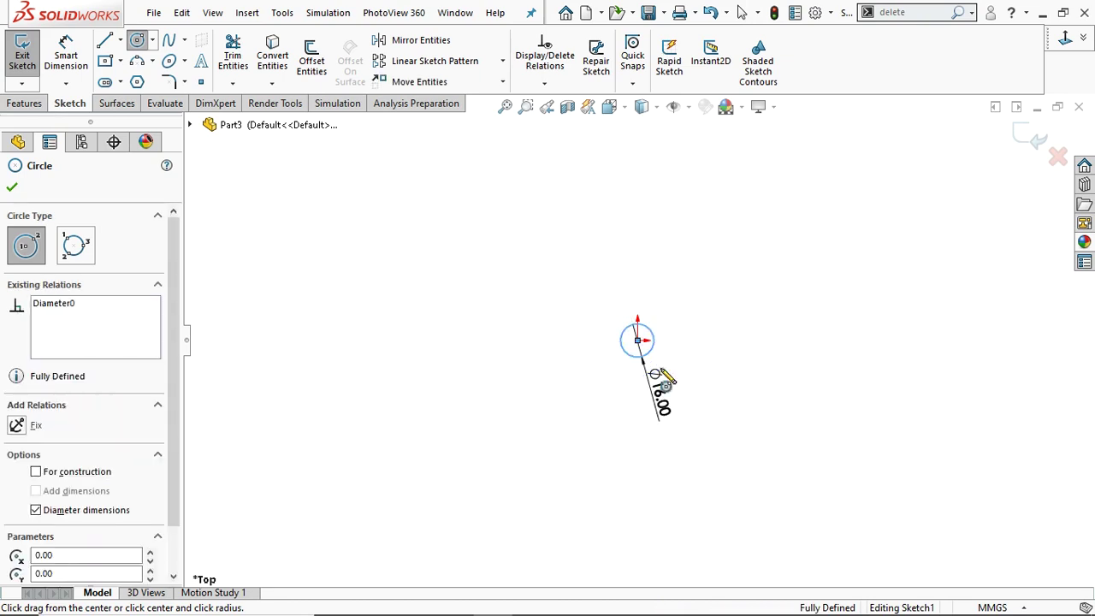
Sketch a 22 mm diameter circle concentric with the first one at the origin
click(637, 340)
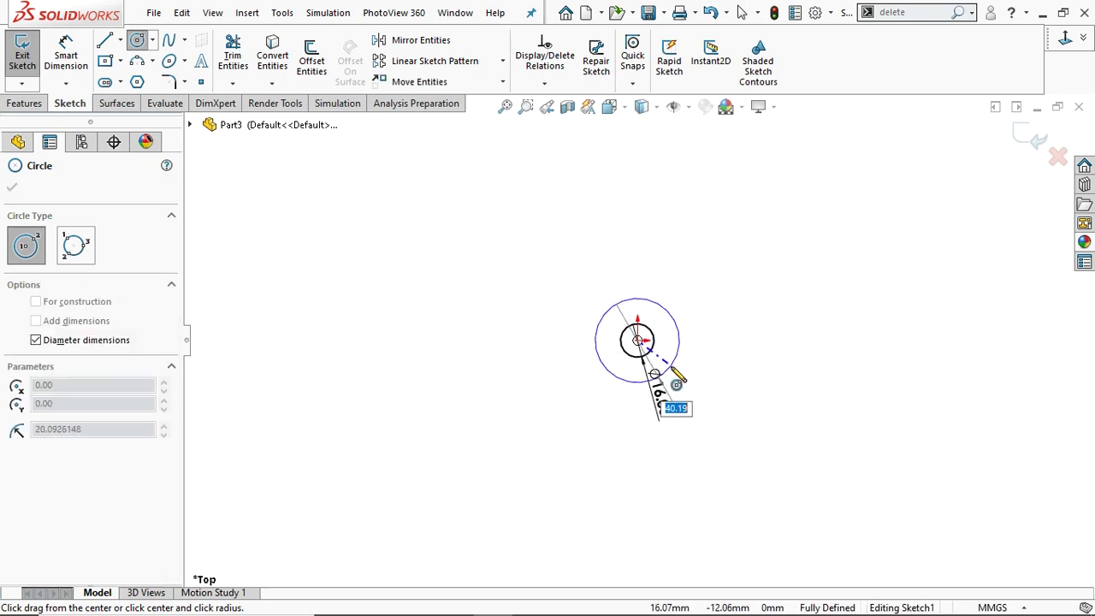
text(22)
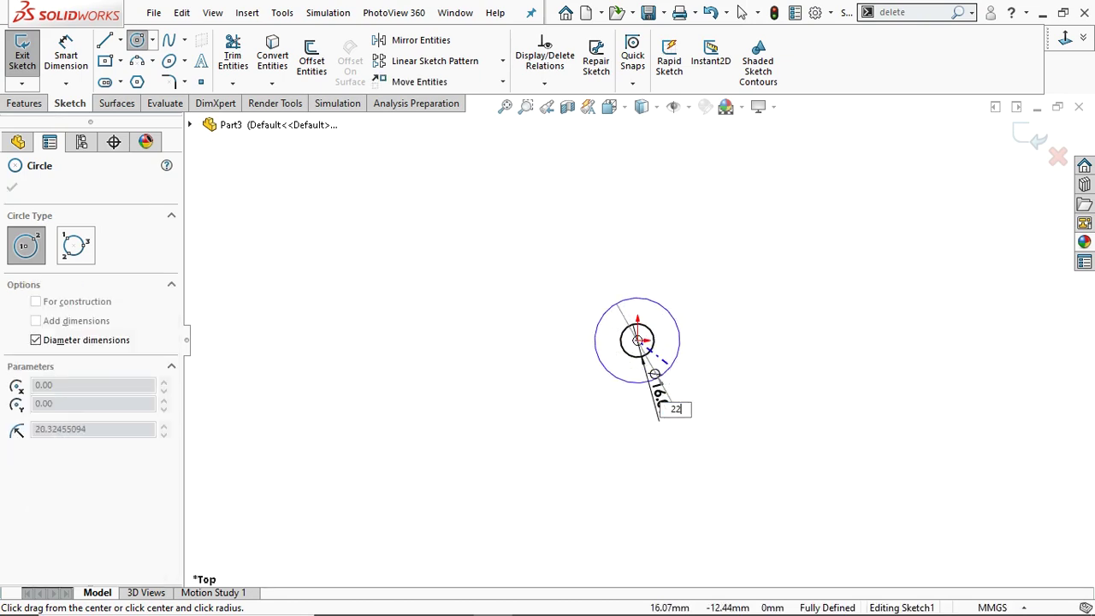
key(Return)
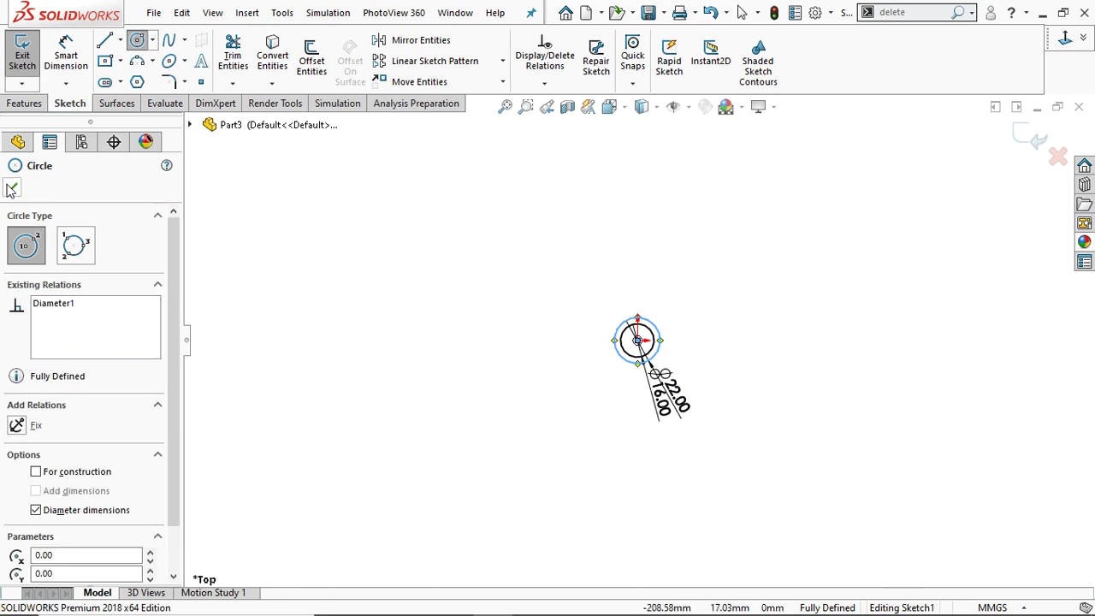
click(11, 188)
Raise the document's wireframe and high quality HLR/HLV resolution to the high end and enable improved curve quality at higher settings
scroll(624, 324, down, 5)
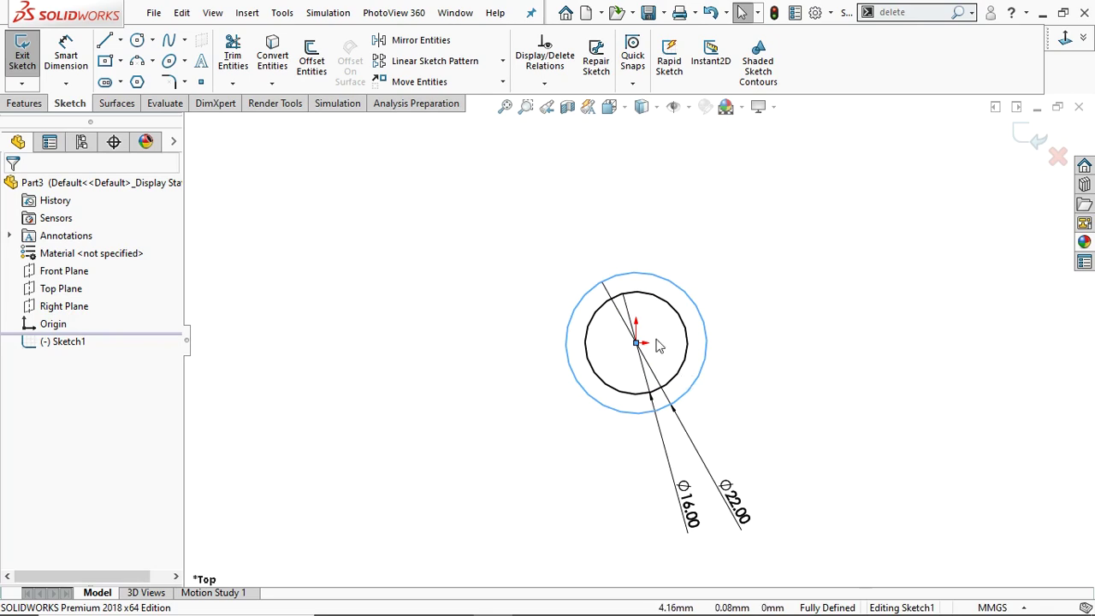
scroll(659, 344, down, 2)
click(815, 11)
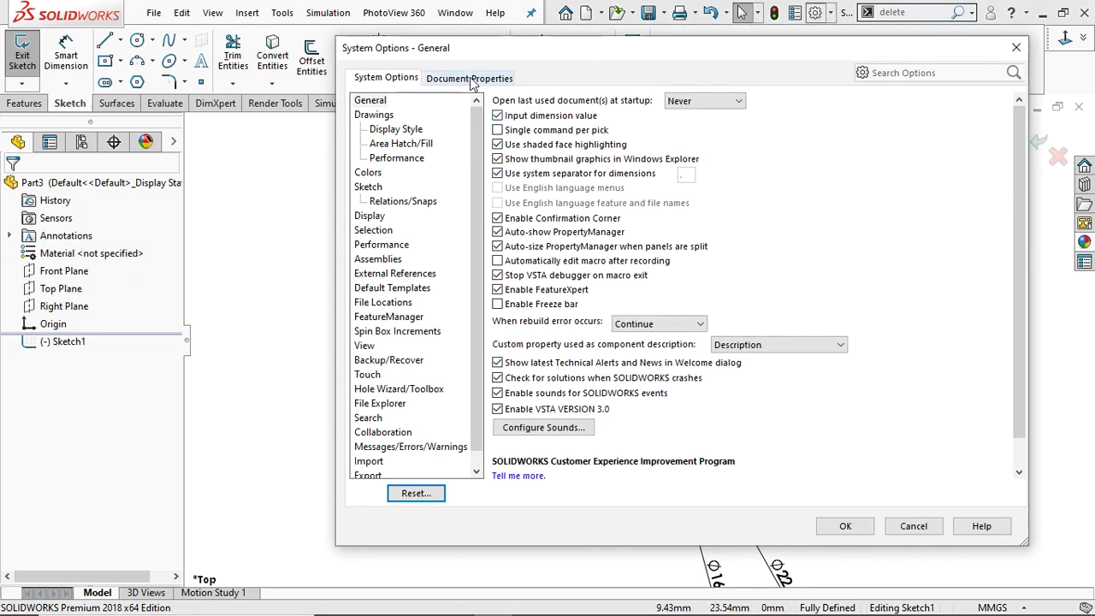
click(466, 77)
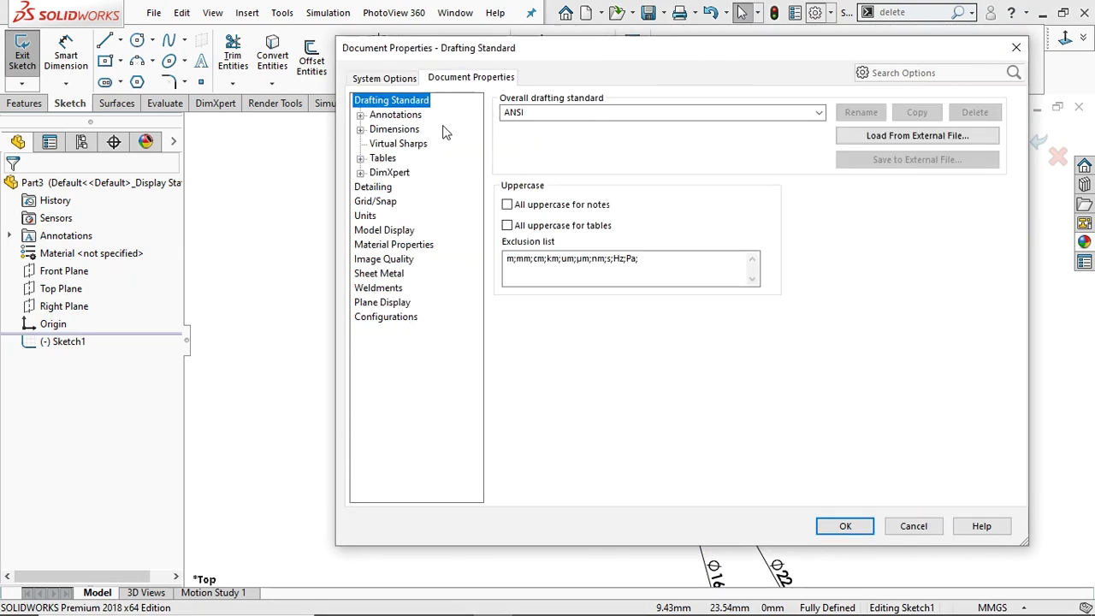
click(399, 258)
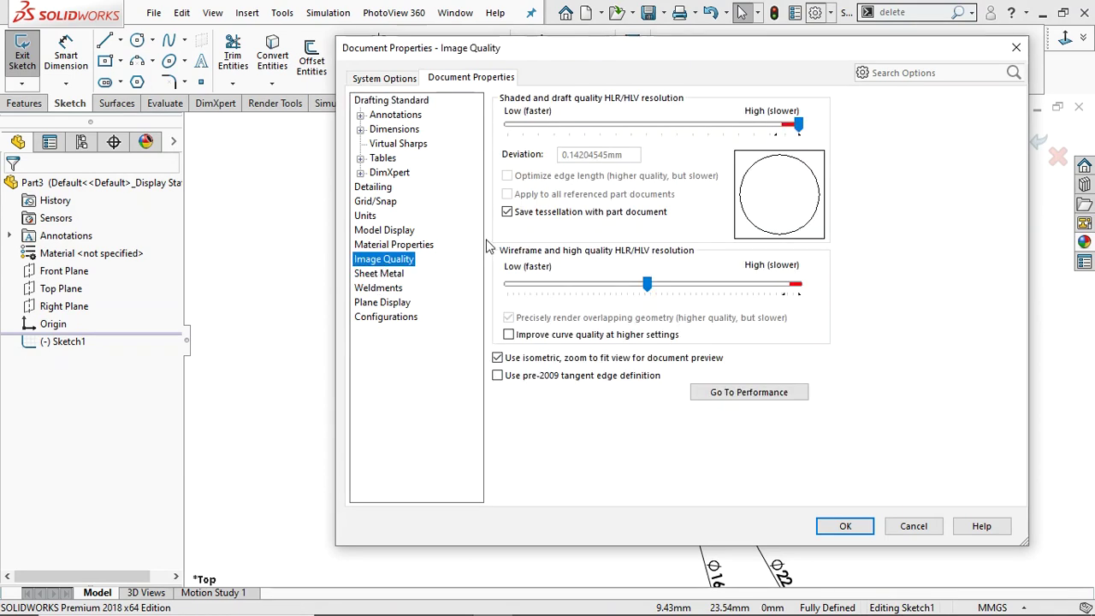
drag(647, 284, 797, 285)
click(517, 335)
click(838, 523)
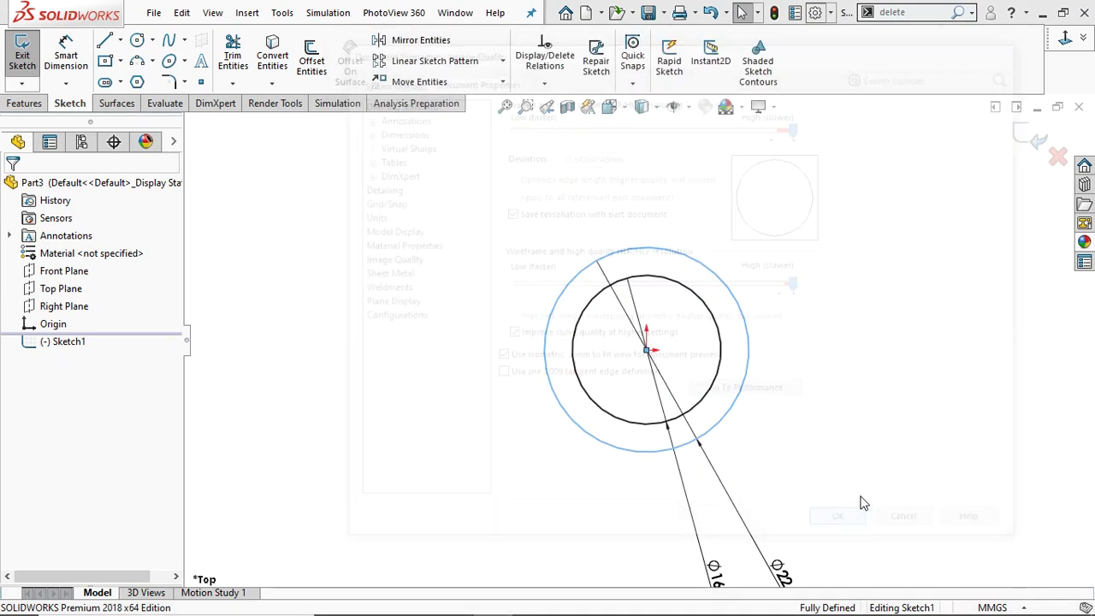
Sketch a horizontal centerline about 27 mm long from the origin out to the left of the circles
scroll(504, 347, up, 2)
scroll(582, 350, down, 3)
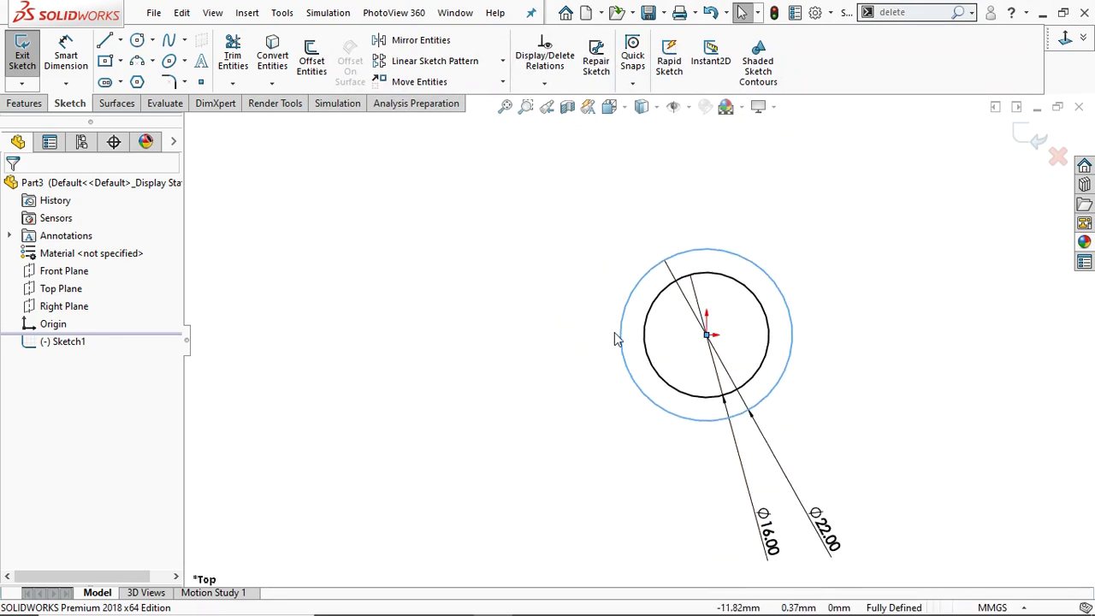
click(120, 40)
click(144, 78)
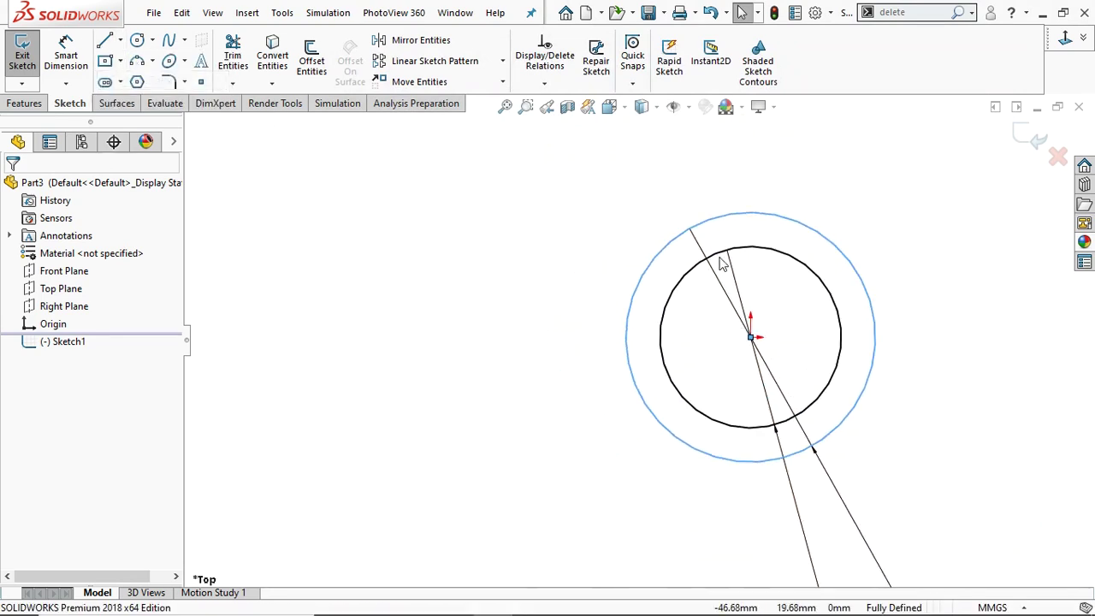
click(750, 336)
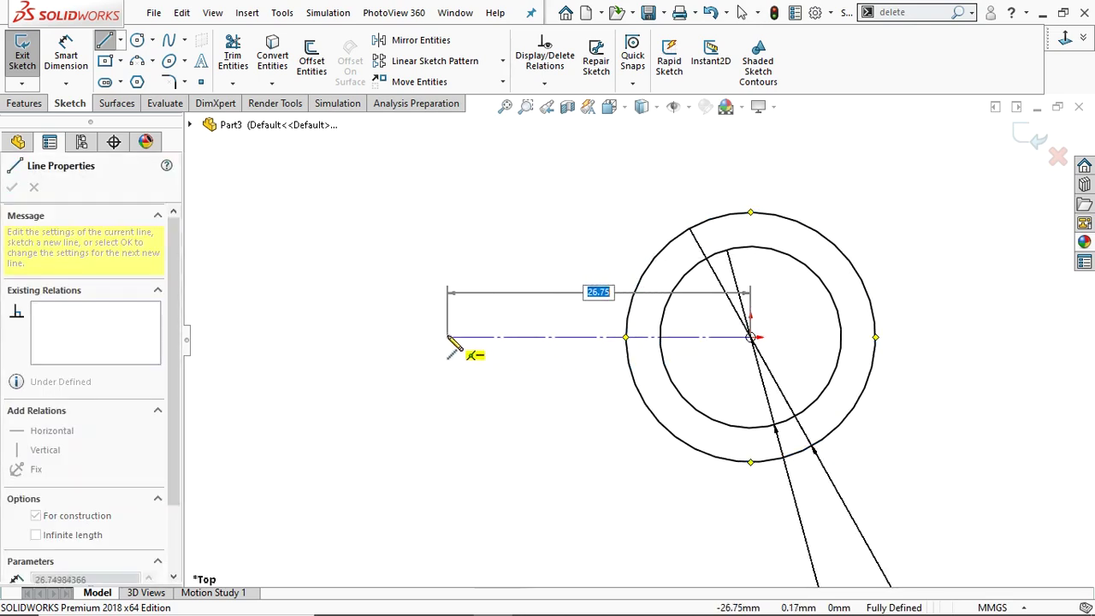
click(448, 337)
right_click(449, 340)
click(455, 347)
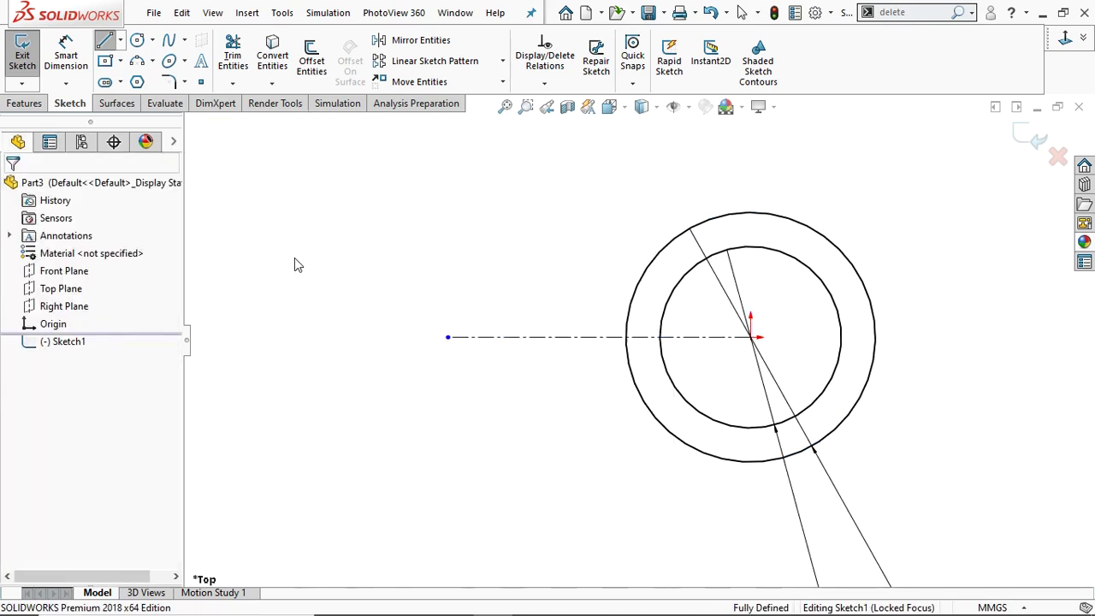
click(518, 338)
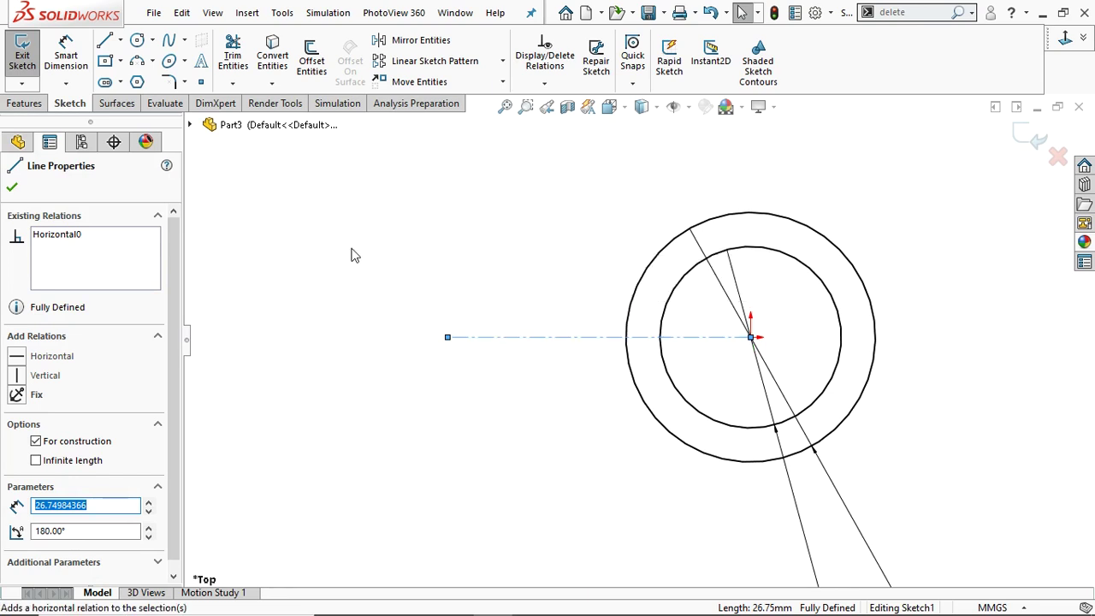
click(12, 187)
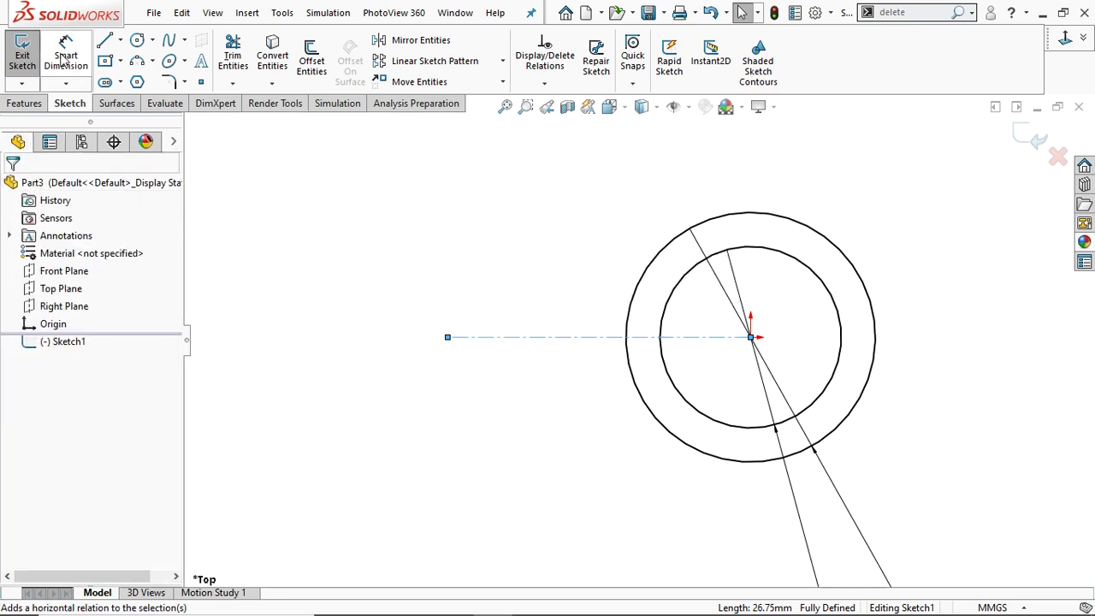
Dimension the distance from the origin to the centerline's outer endpoint and set it to 35 mm
click(508, 342)
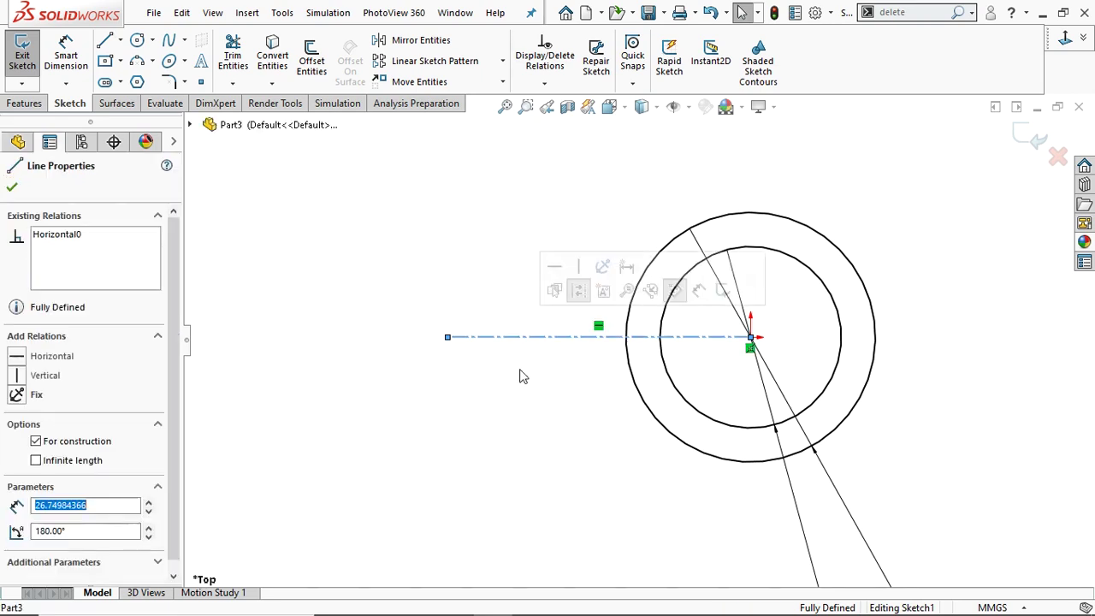
click(448, 336)
click(66, 55)
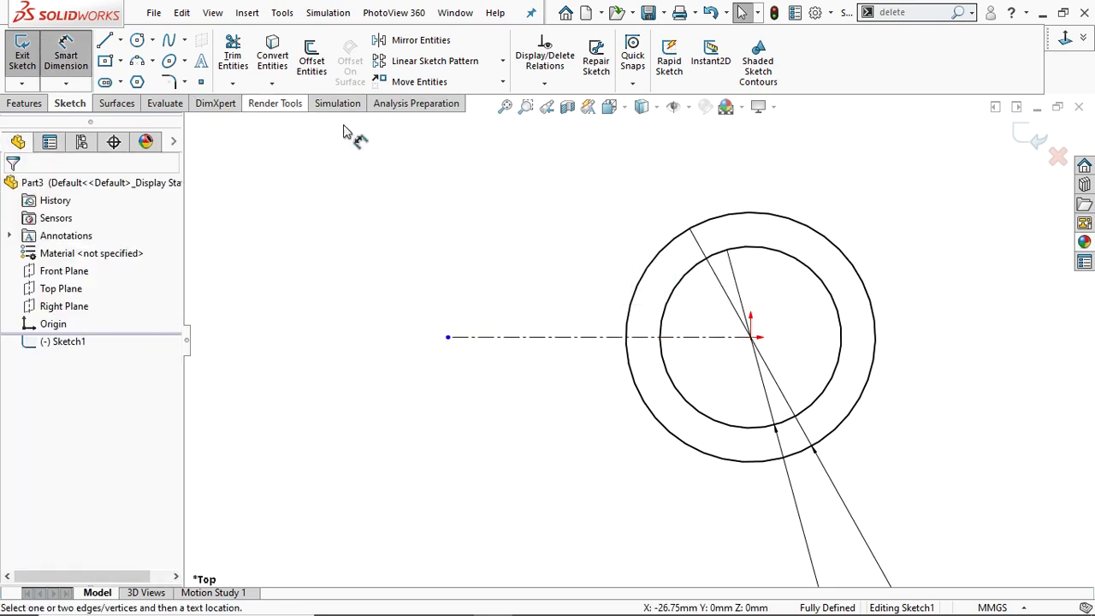
click(754, 340)
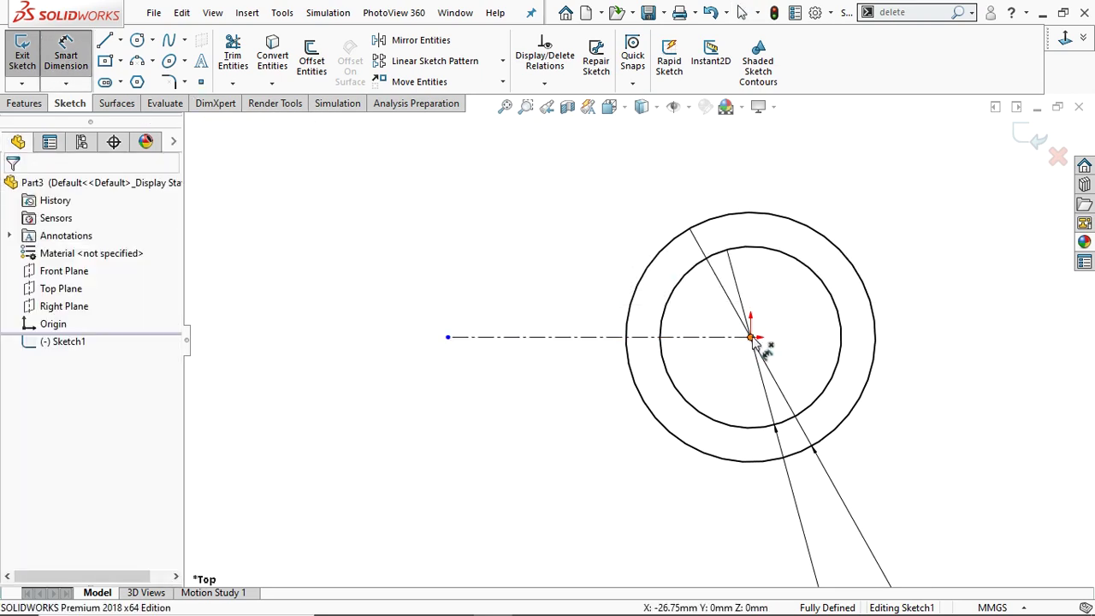
click(448, 339)
click(584, 430)
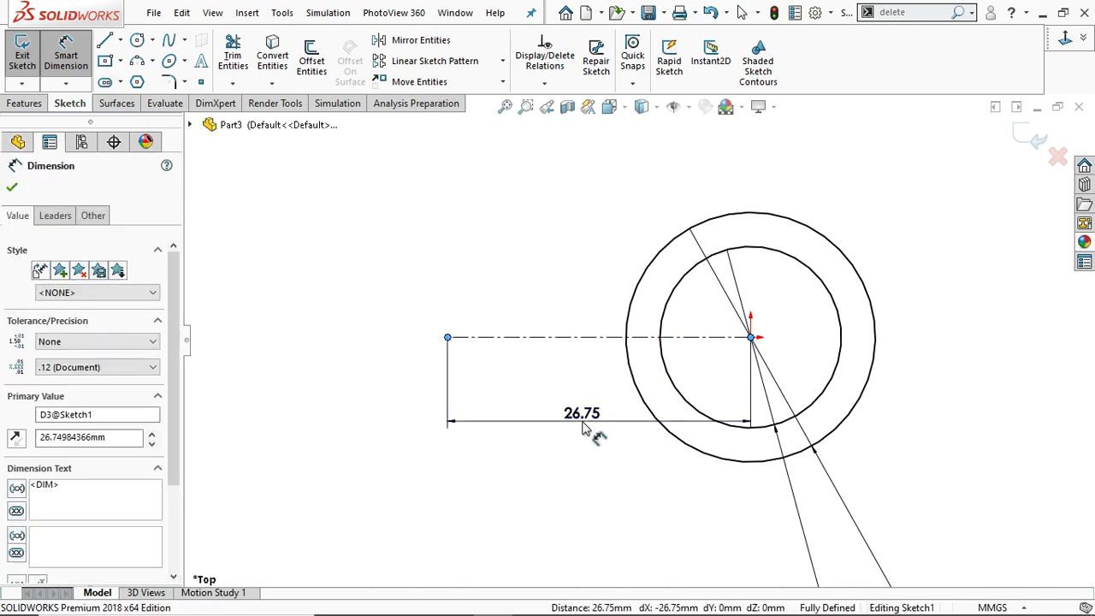
text(35)
key(Return)
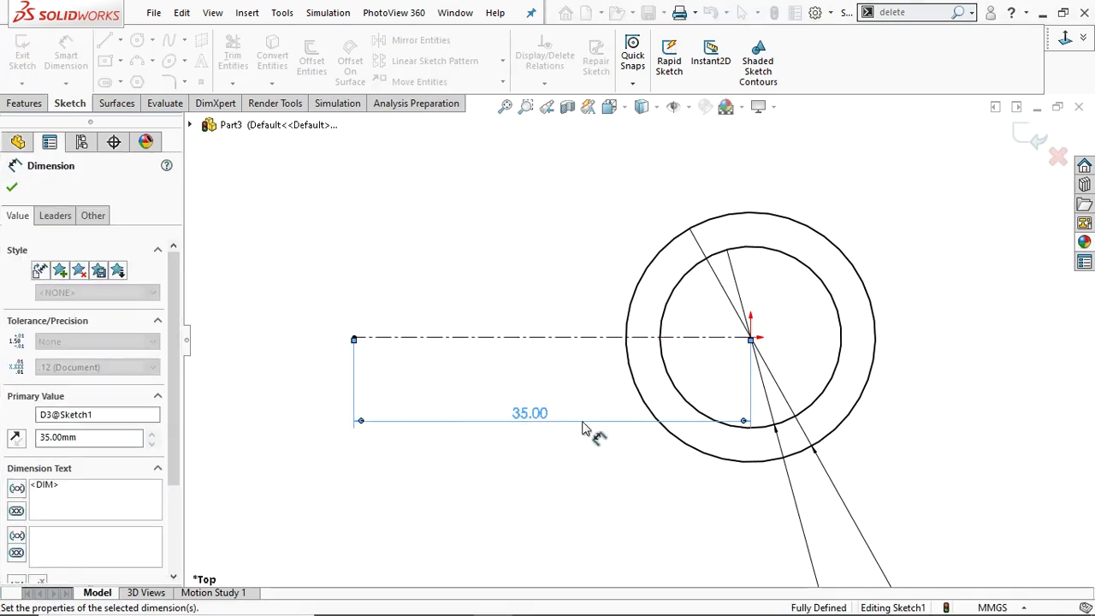
key(Escape)
click(12, 186)
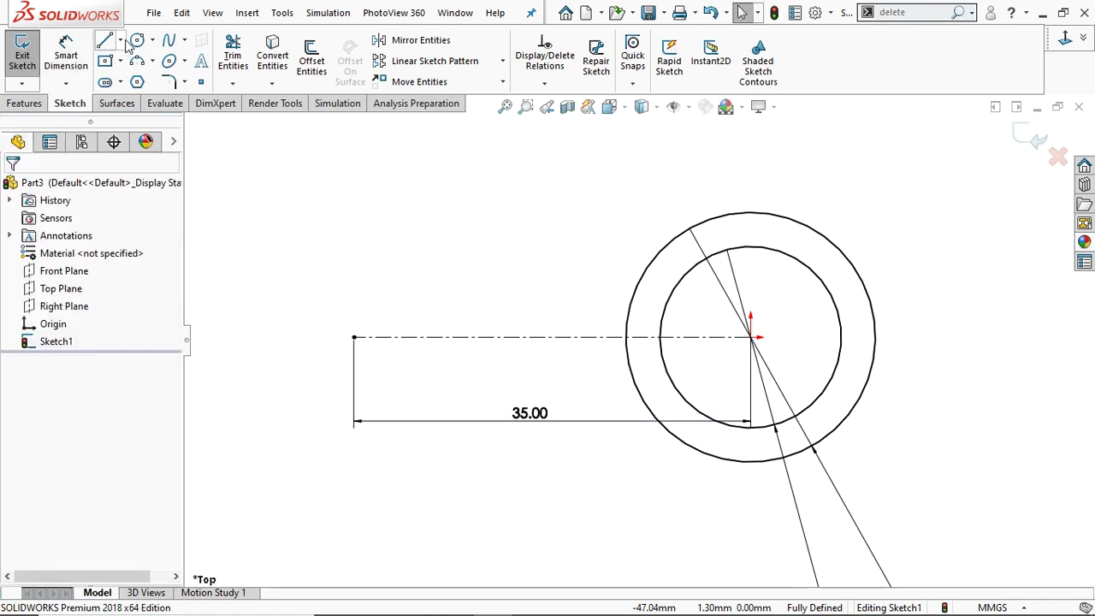
Sketch a 12 mm diameter circle centred on the centerline's outer endpoint
click(137, 40)
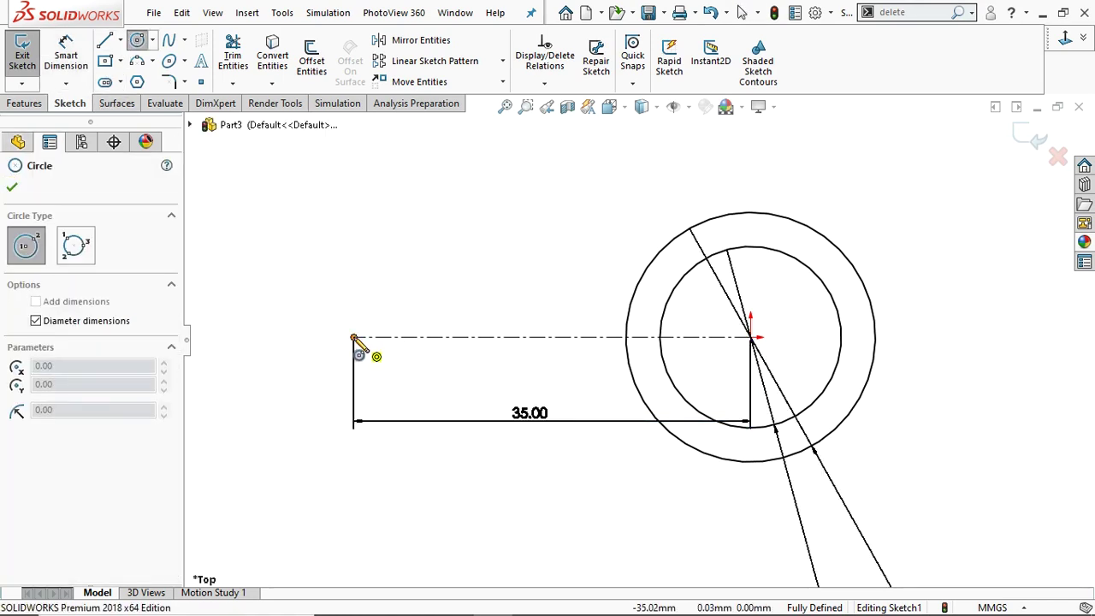
click(353, 336)
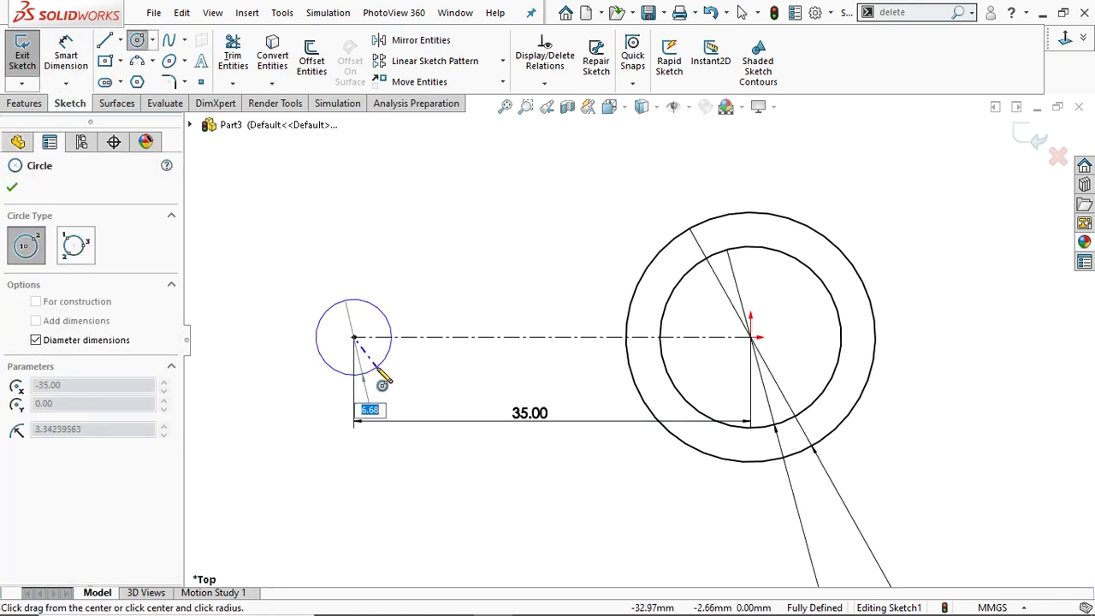
text(12)
key(Return)
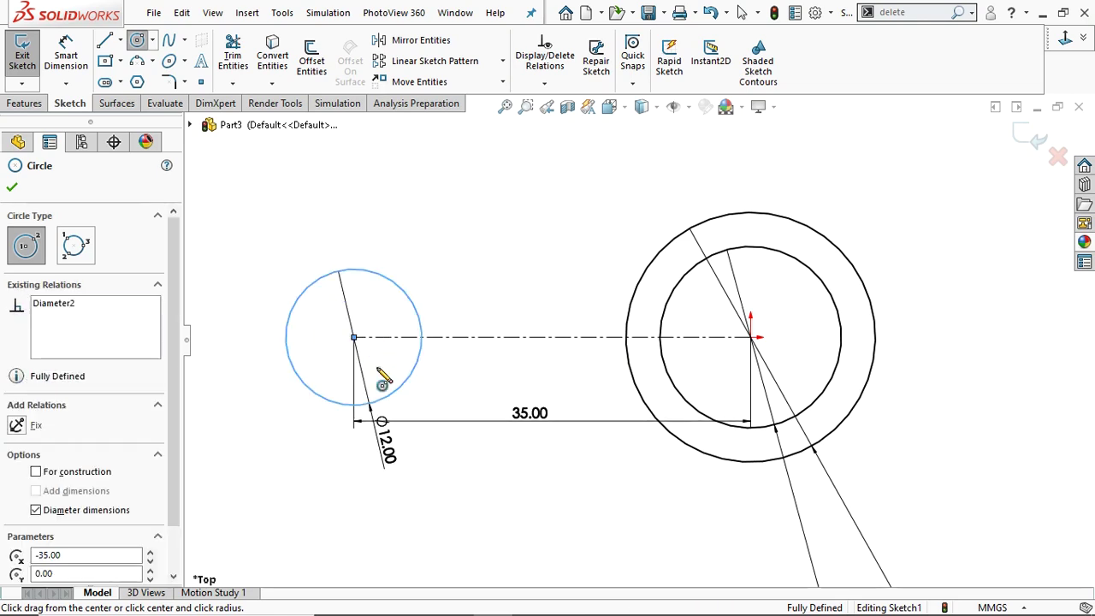
click(12, 186)
Sketch a sloping line about 28 mm long, tangent to the upper side of the 12 mm circle and rising toward the concentric circles
key(f)
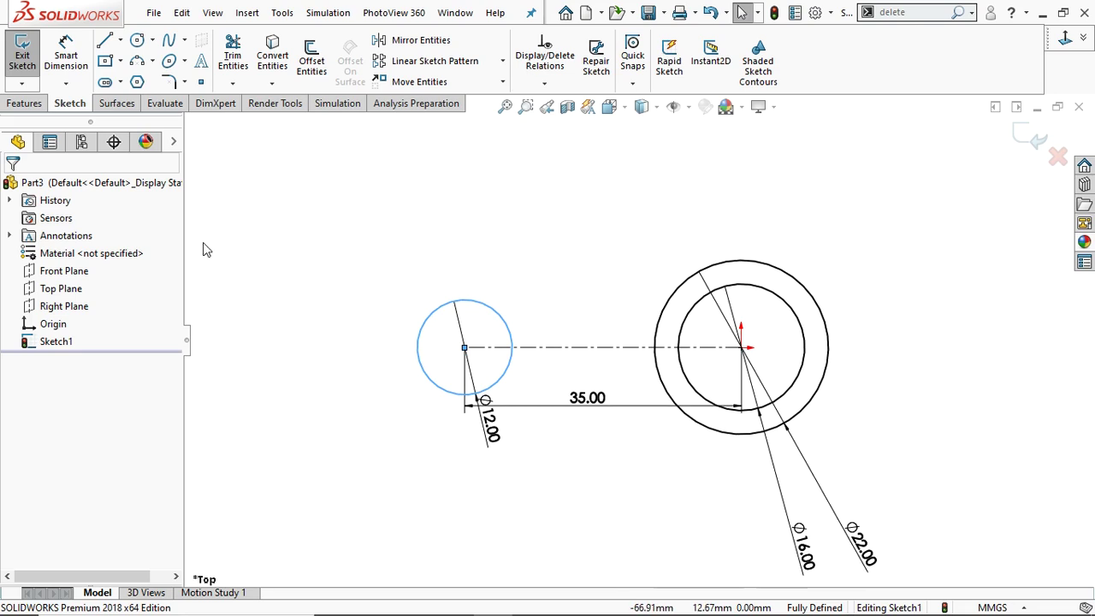
click(104, 40)
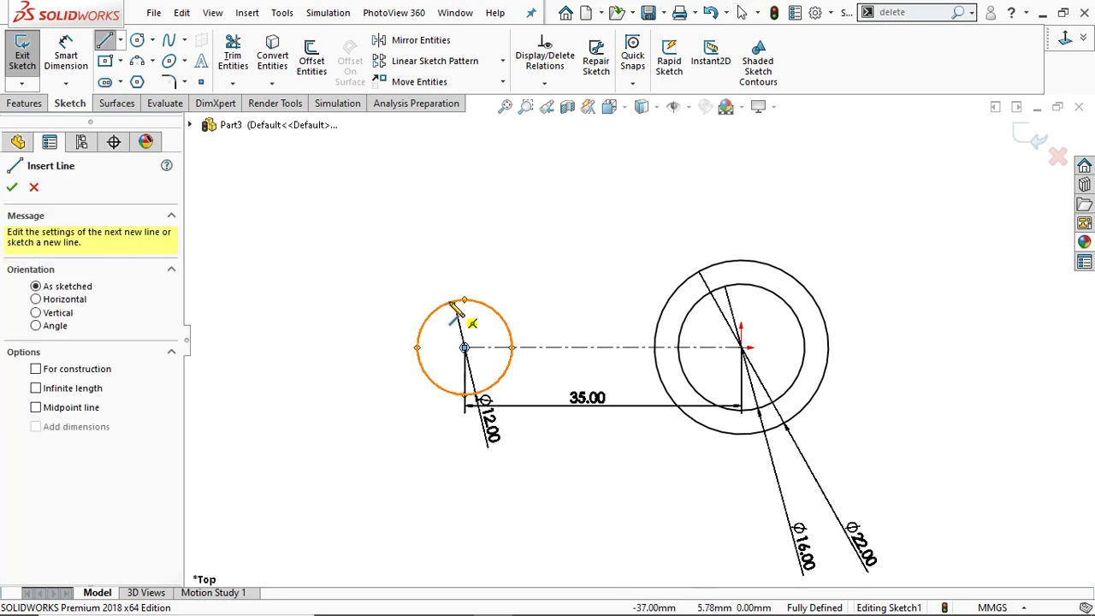
click(462, 300)
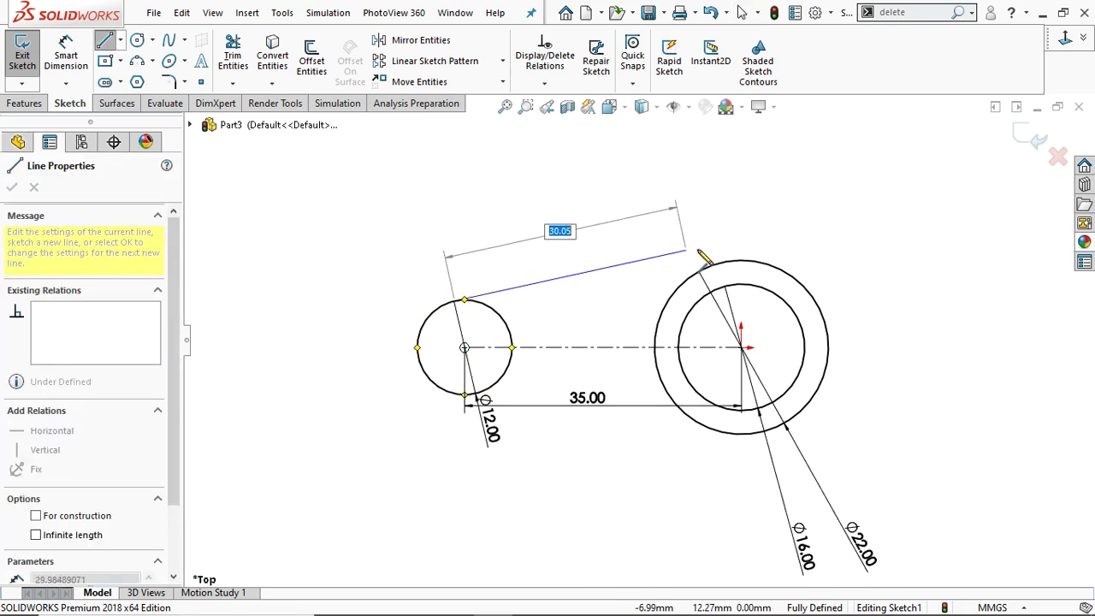
click(669, 249)
right_click(677, 252)
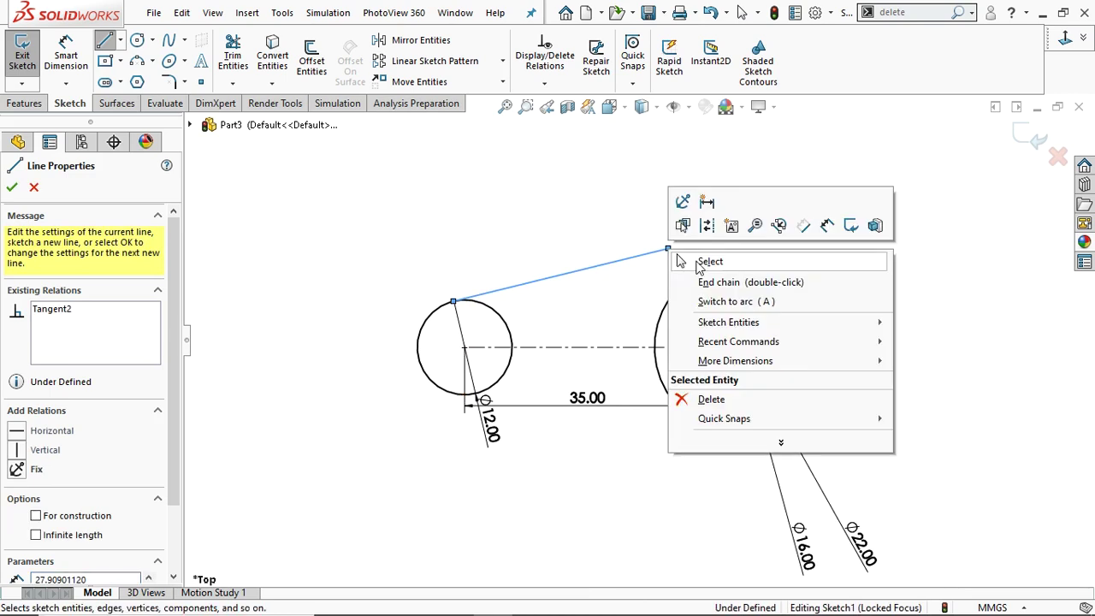
click(697, 262)
key(Escape)
scroll(550, 294, down, 4)
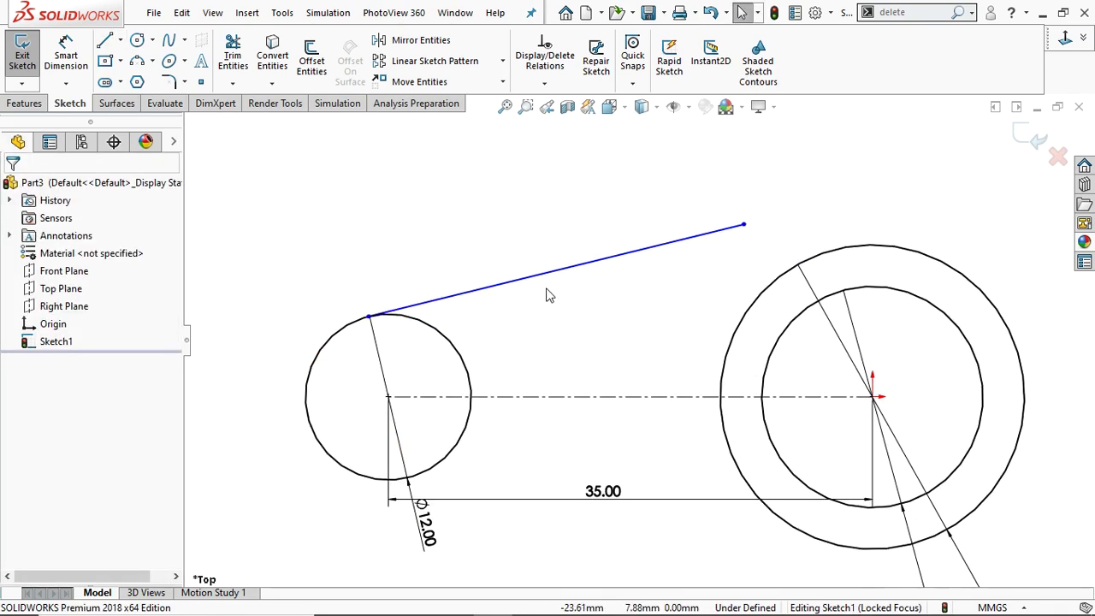
click(368, 317)
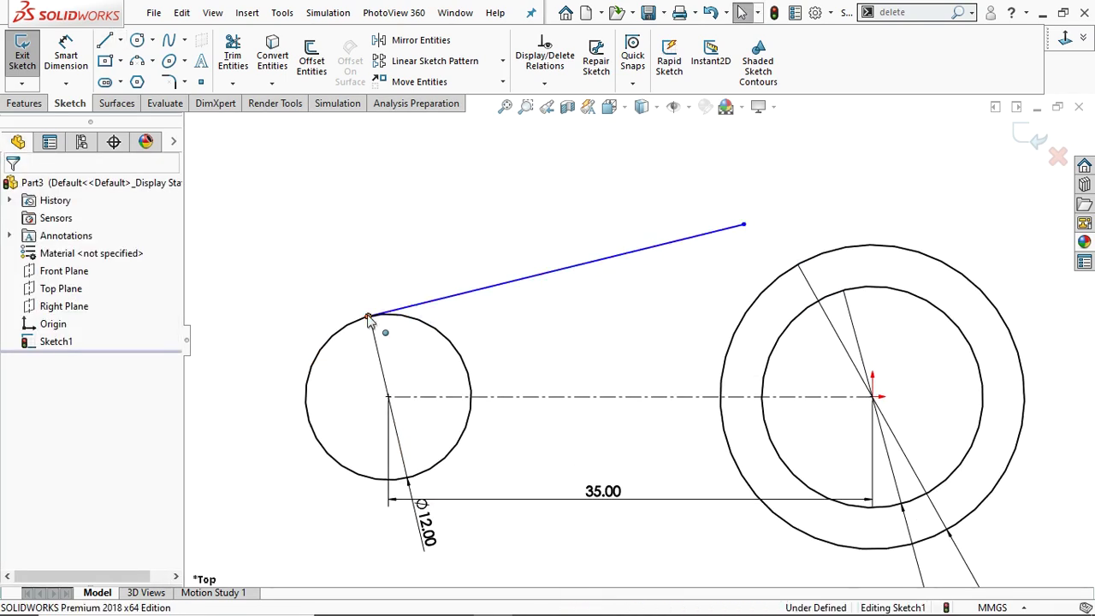
key(Escape)
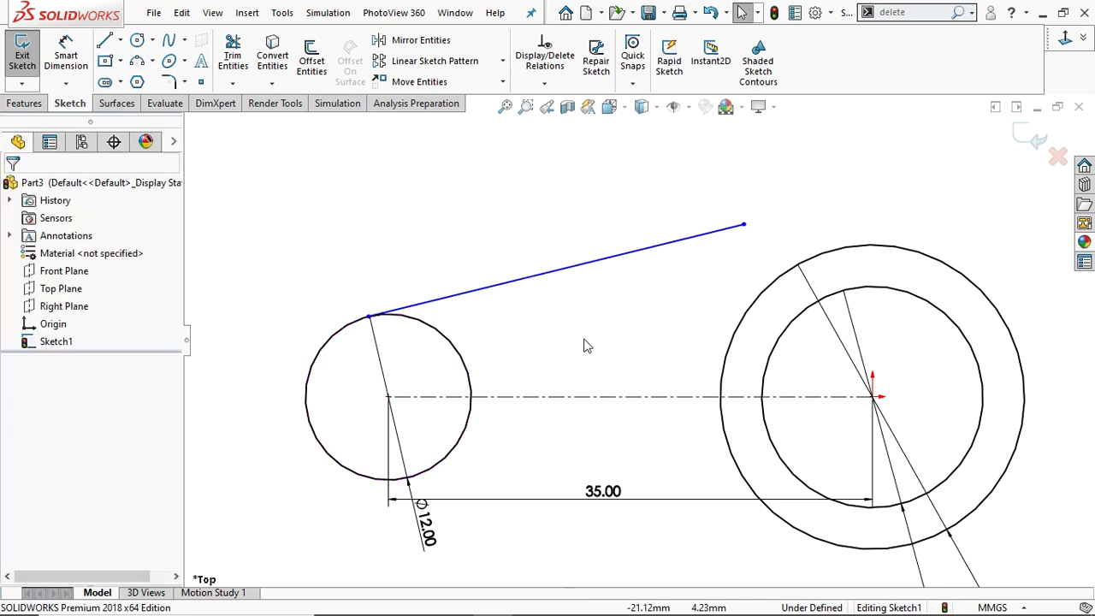
Dimension the angle between the tangent line and the horizontal centerline and set it to 11°
scroll(611, 325, up, 3)
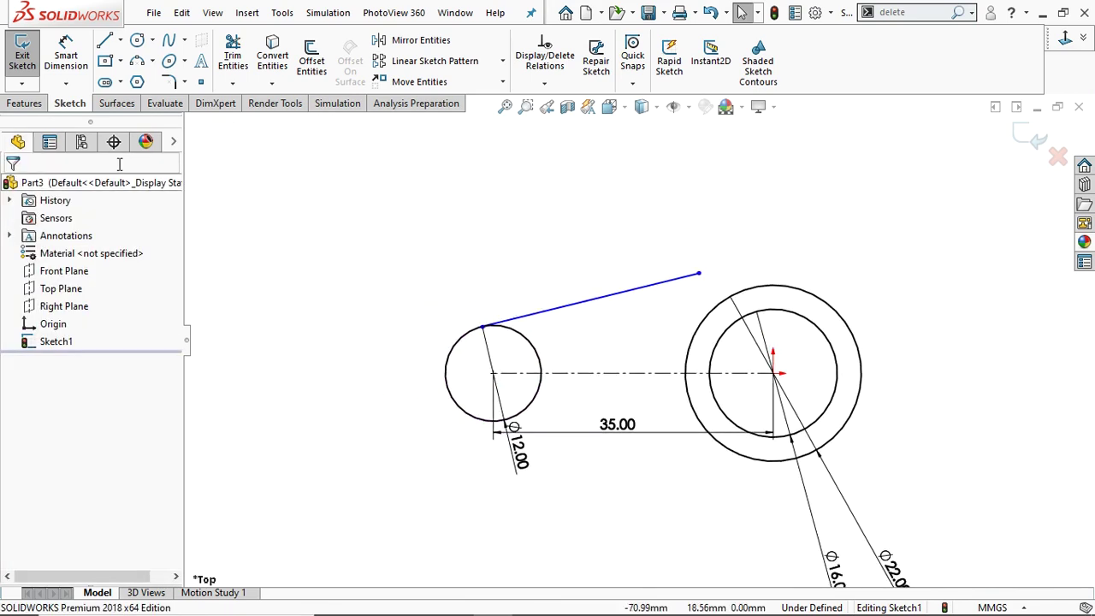
click(65, 60)
click(555, 311)
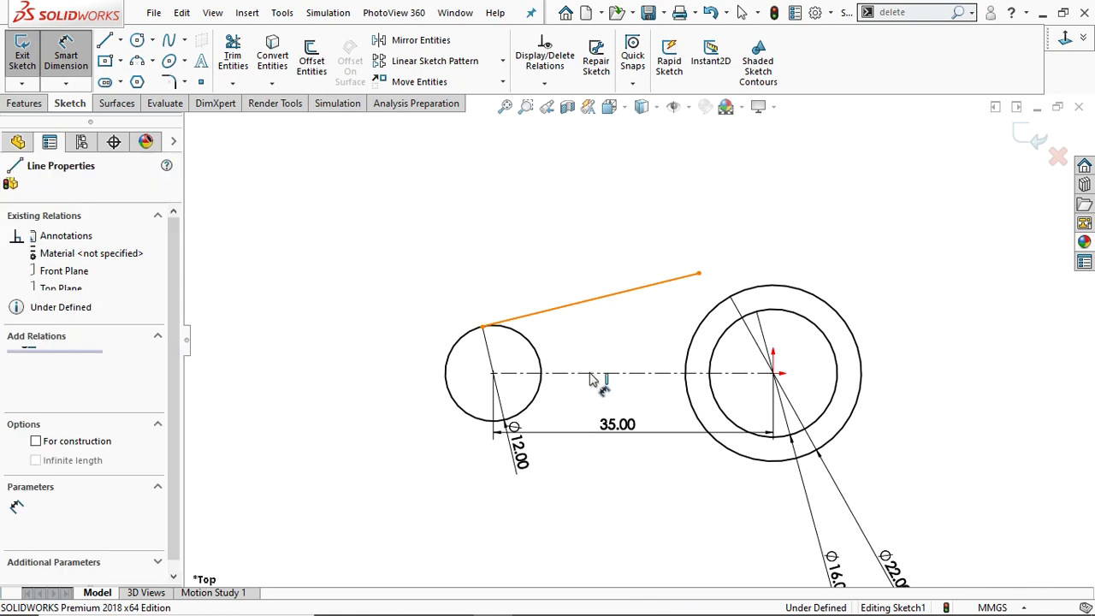
click(590, 374)
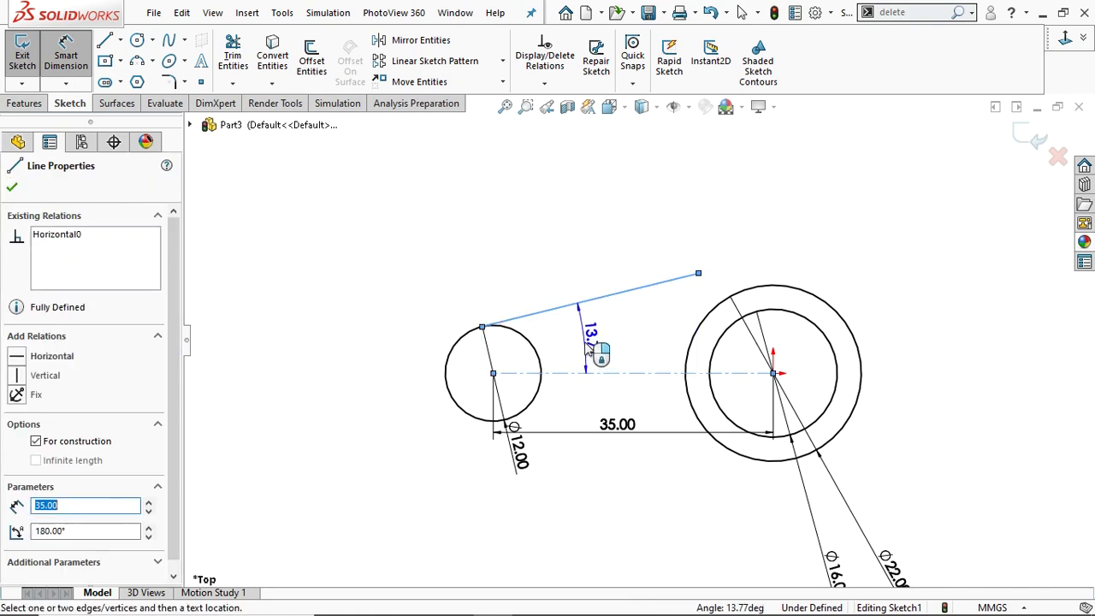
click(597, 351)
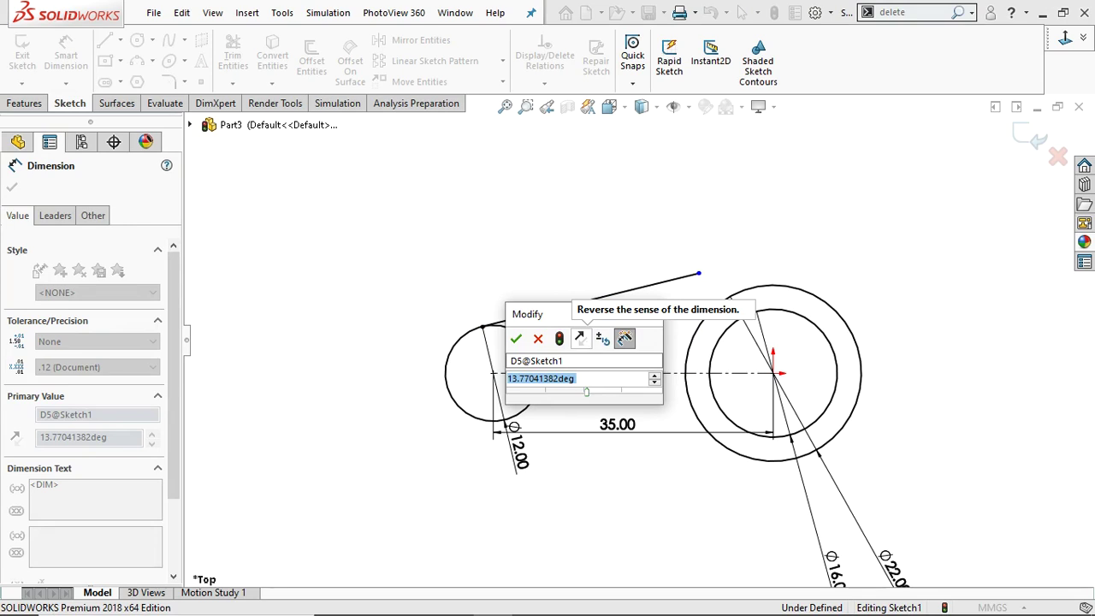
text(11)
key(Return)
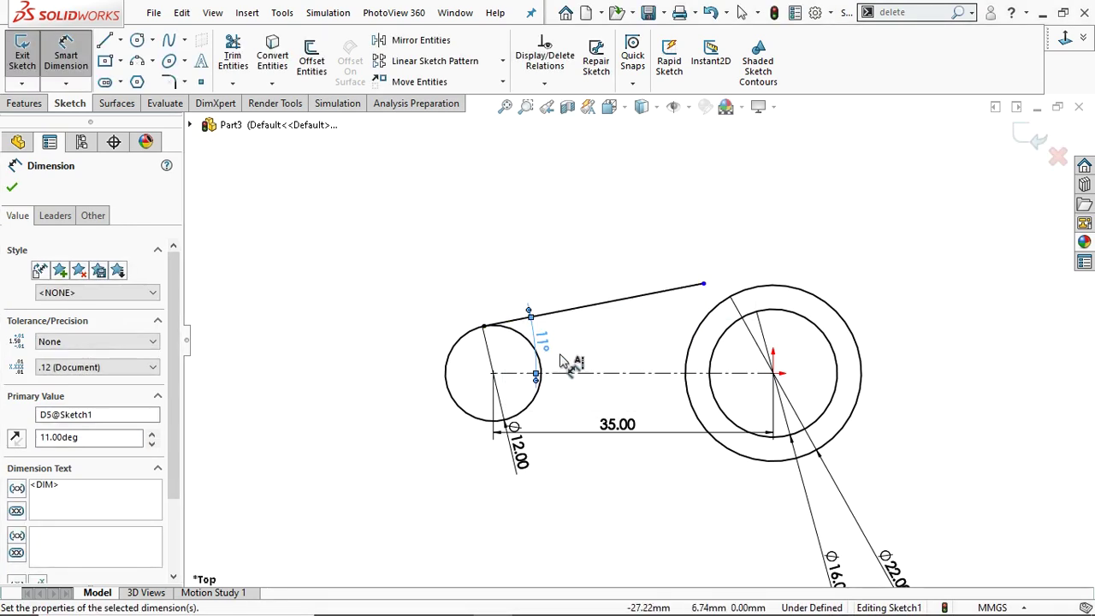
click(12, 189)
Mirror the tangent line about the horizontal centerline, keeping the original
click(412, 40)
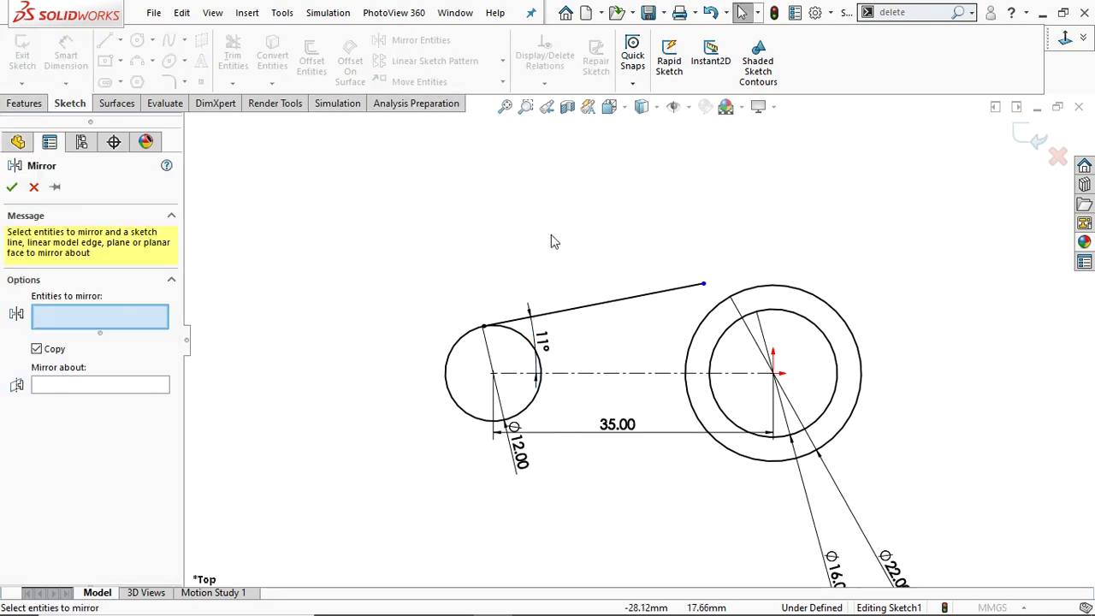
click(597, 305)
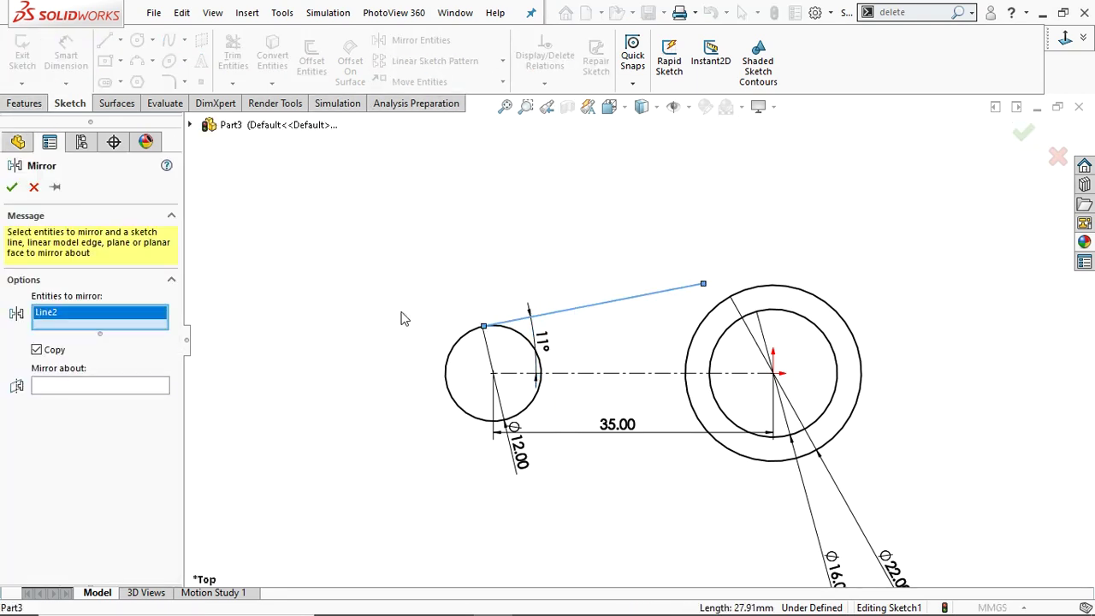
click(109, 389)
click(609, 373)
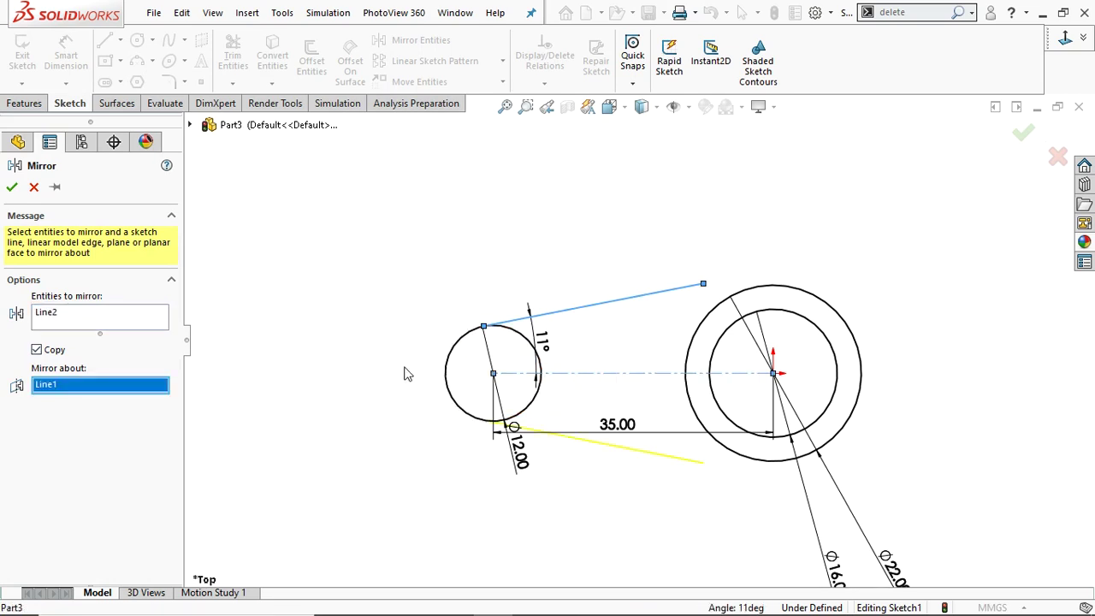
click(12, 187)
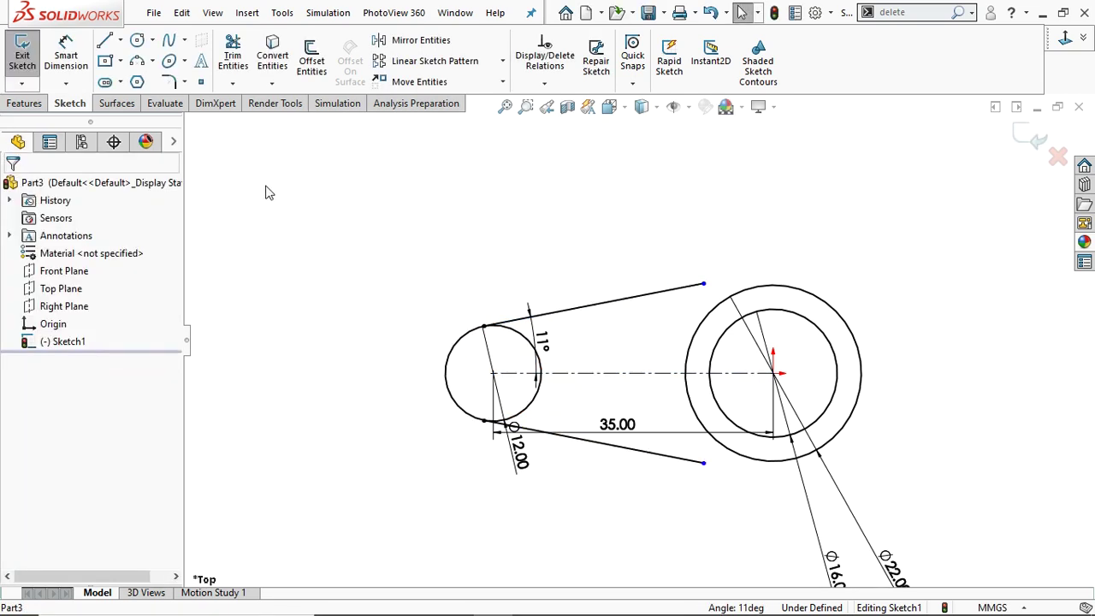
Sketch a vertical line about 22 mm long joining the open ends of the two sloping lines
click(105, 42)
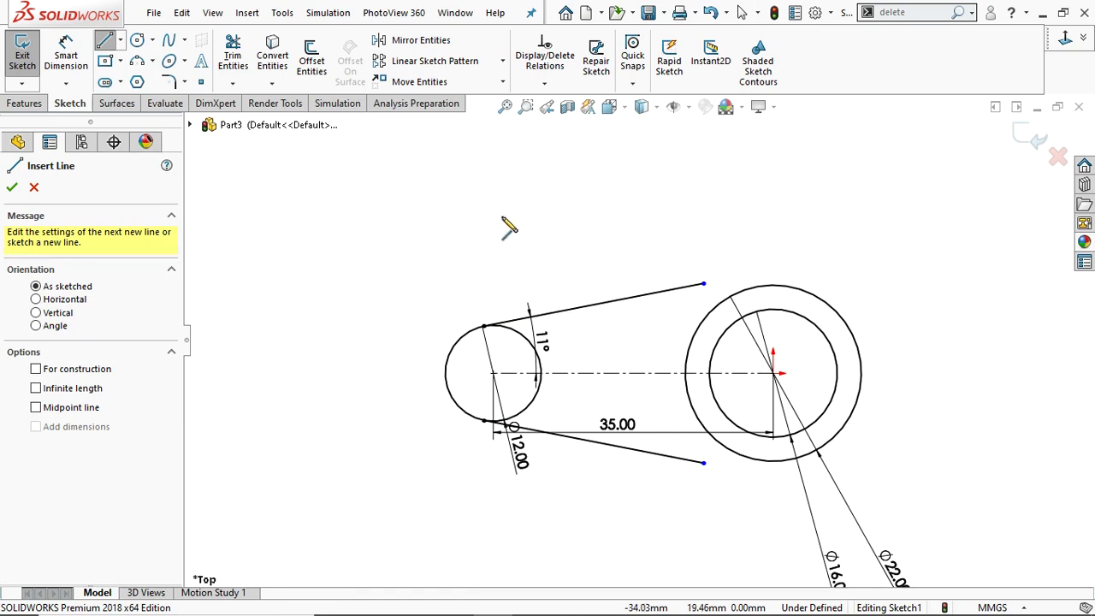
click(702, 284)
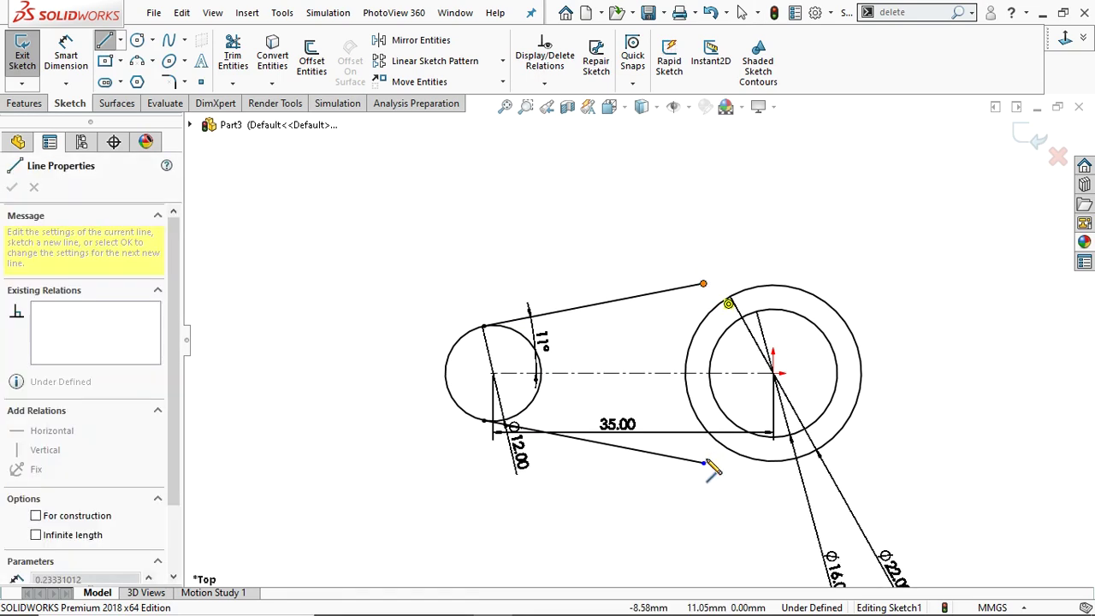
click(703, 463)
right_click(744, 469)
click(749, 461)
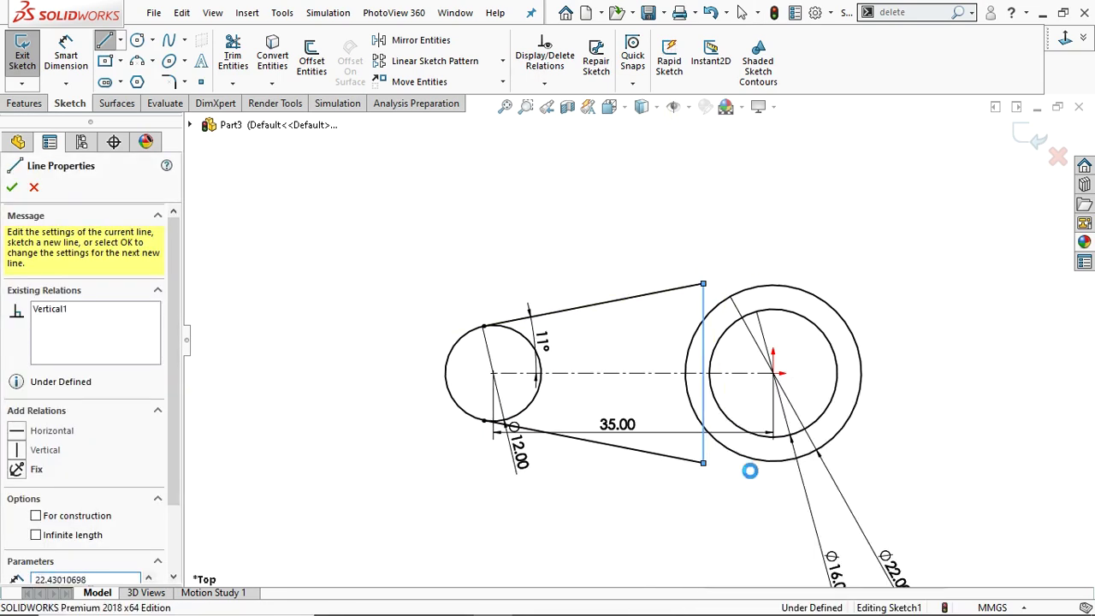
Make the midpoint of the vertical line coincident with the origin
scroll(733, 413, up, 4)
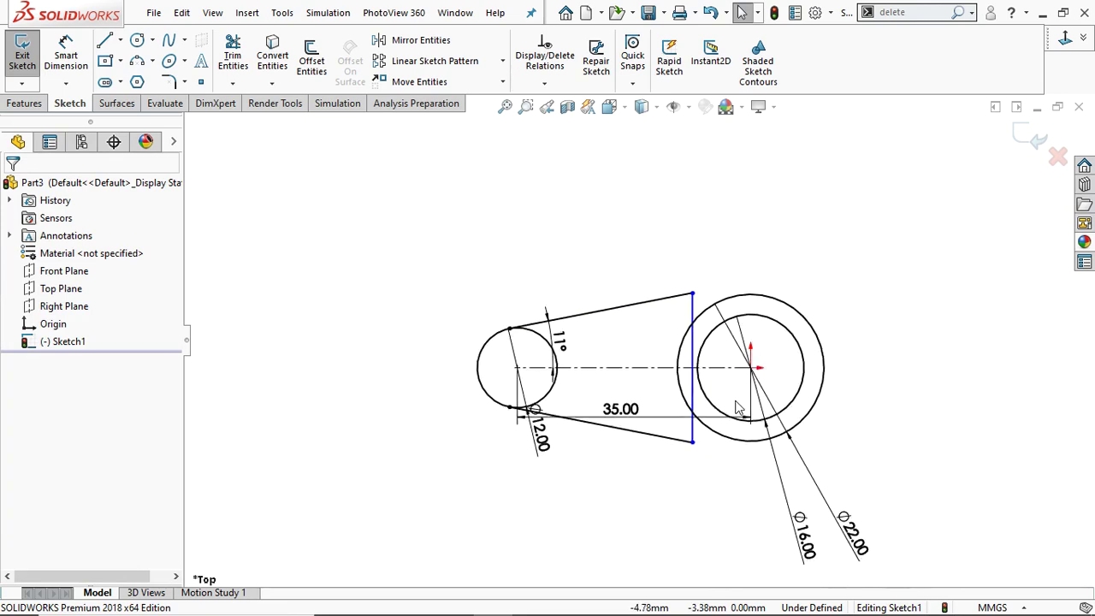
scroll(726, 418, down, 3)
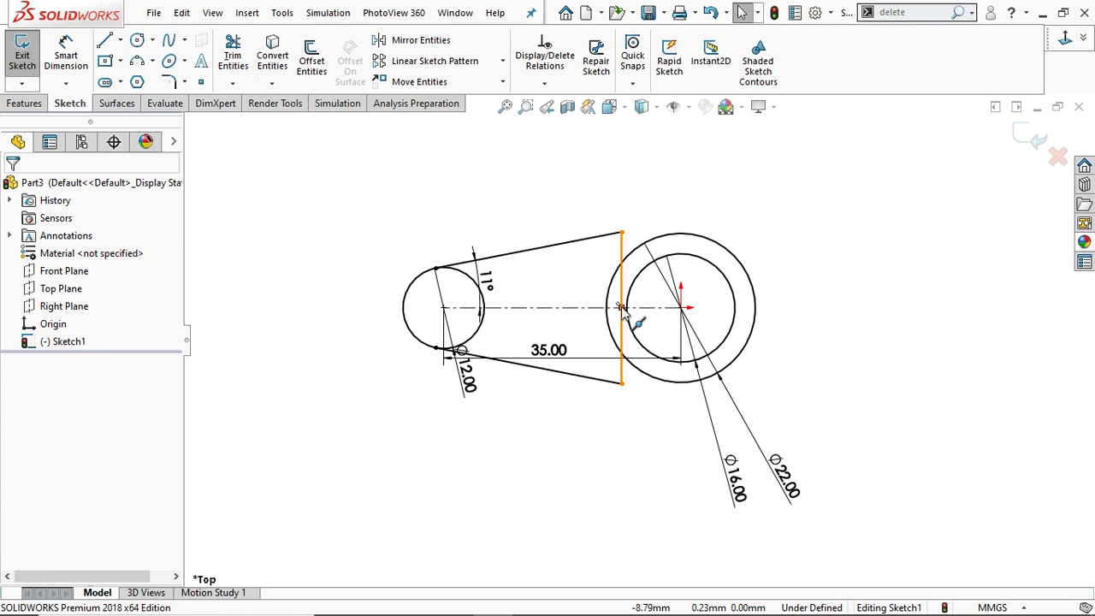
click(622, 309)
click(682, 313)
ctrl+click(680, 318)
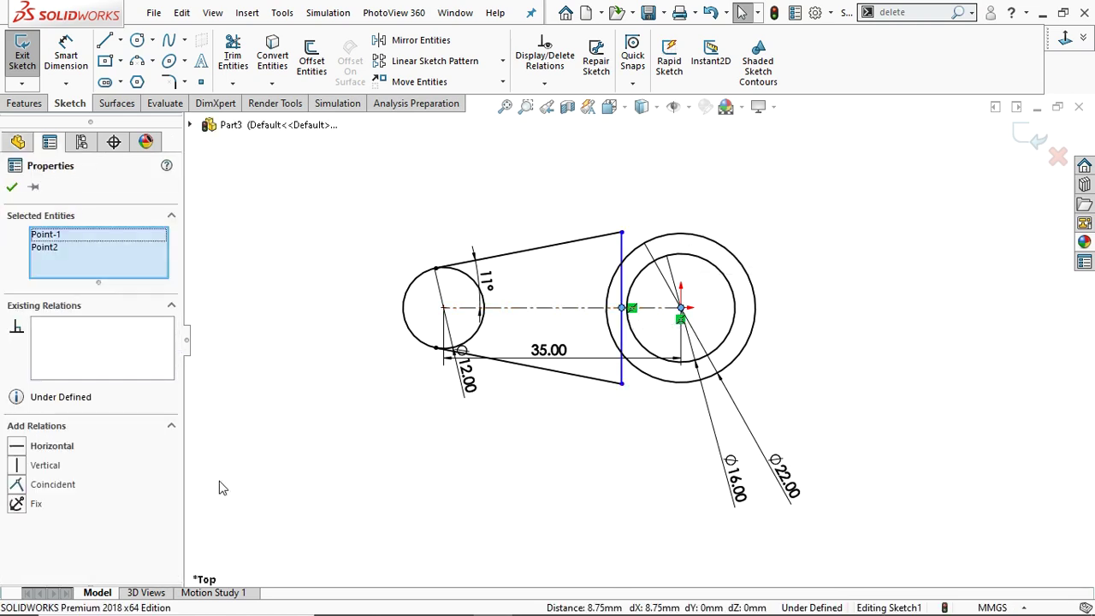
click(18, 485)
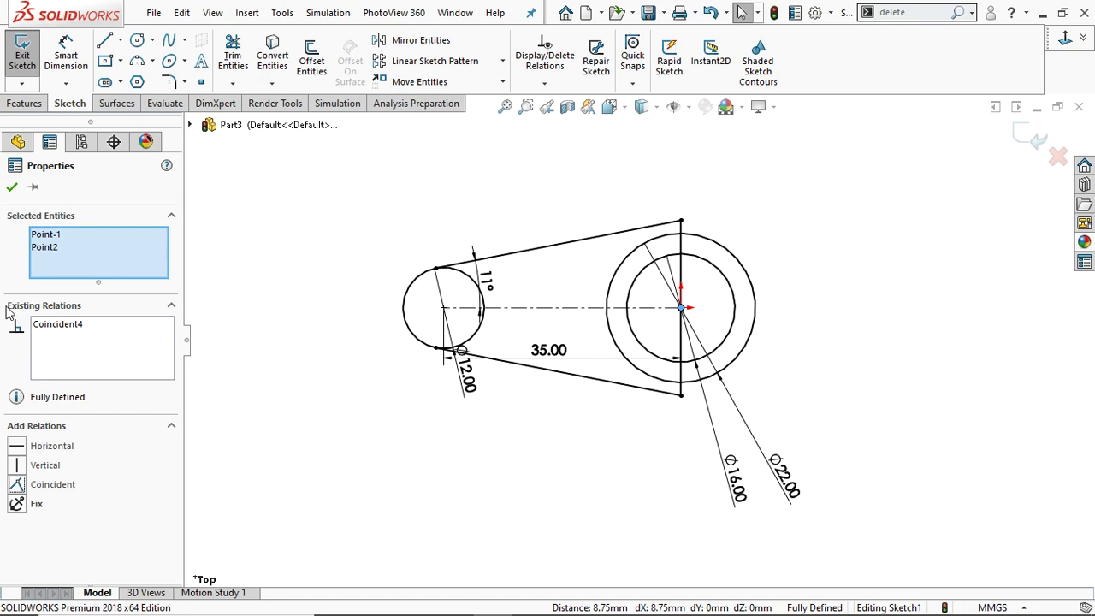
click(10, 184)
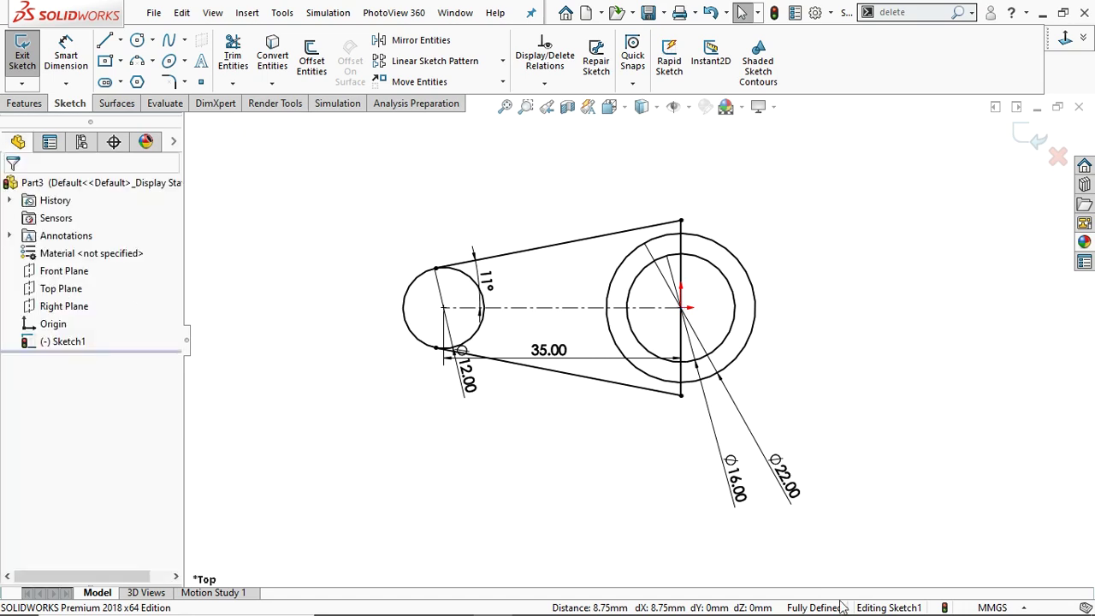
Extrude the three ring regions between the 16 mm and 22 mm circles upward as a blind boss 22 mm high
scroll(582, 398, up, 1)
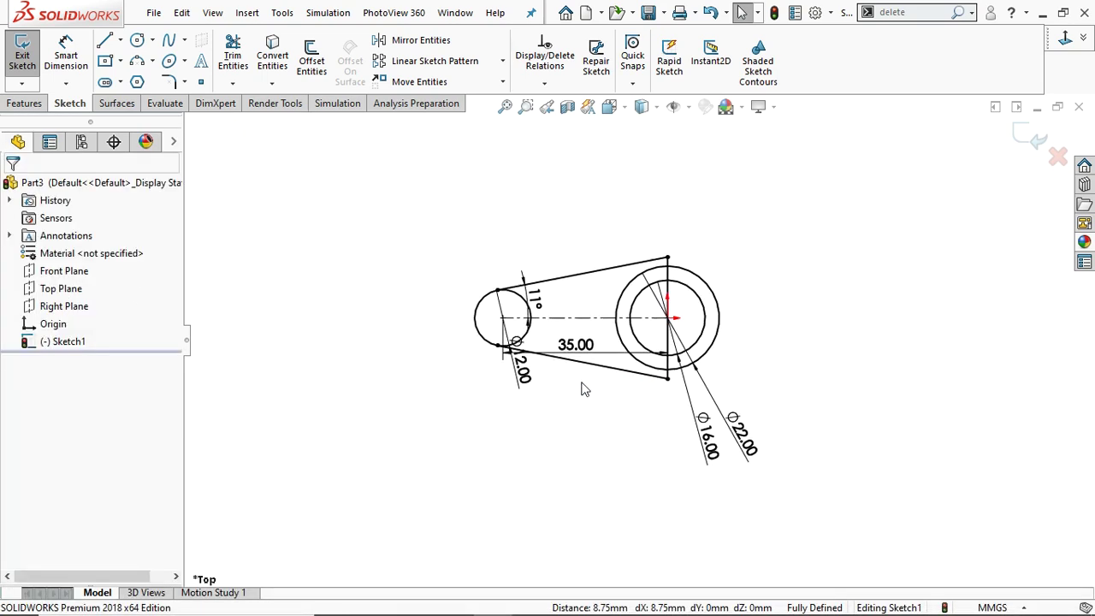
scroll(590, 407, down, 1)
mouse_move(598, 416)
middle_down()
mouse_move(602, 335)
mouse_move(589, 335)
middle_up()
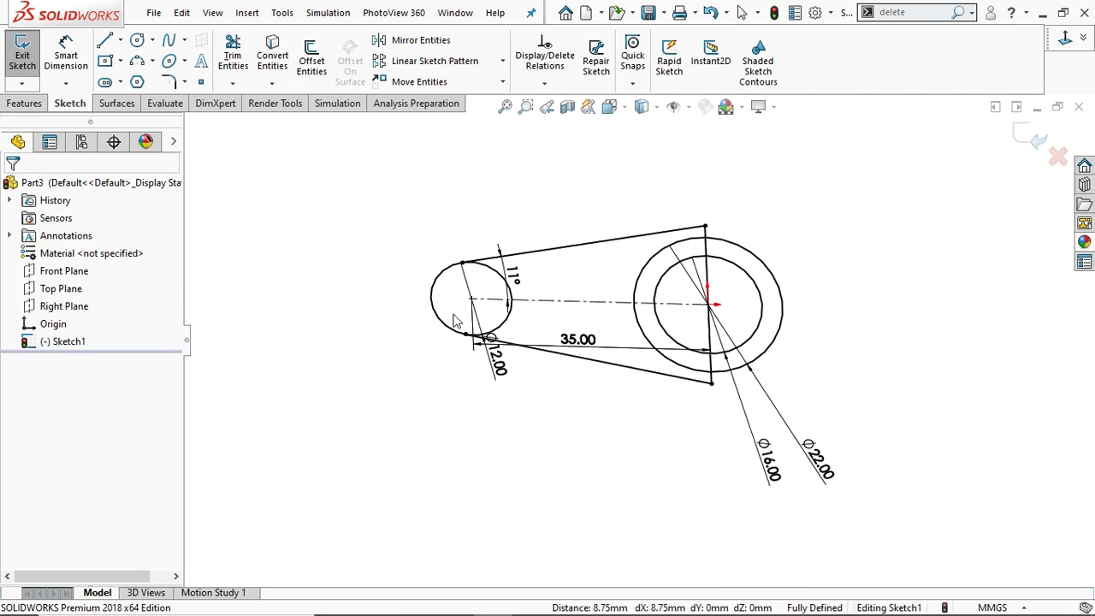
click(18, 104)
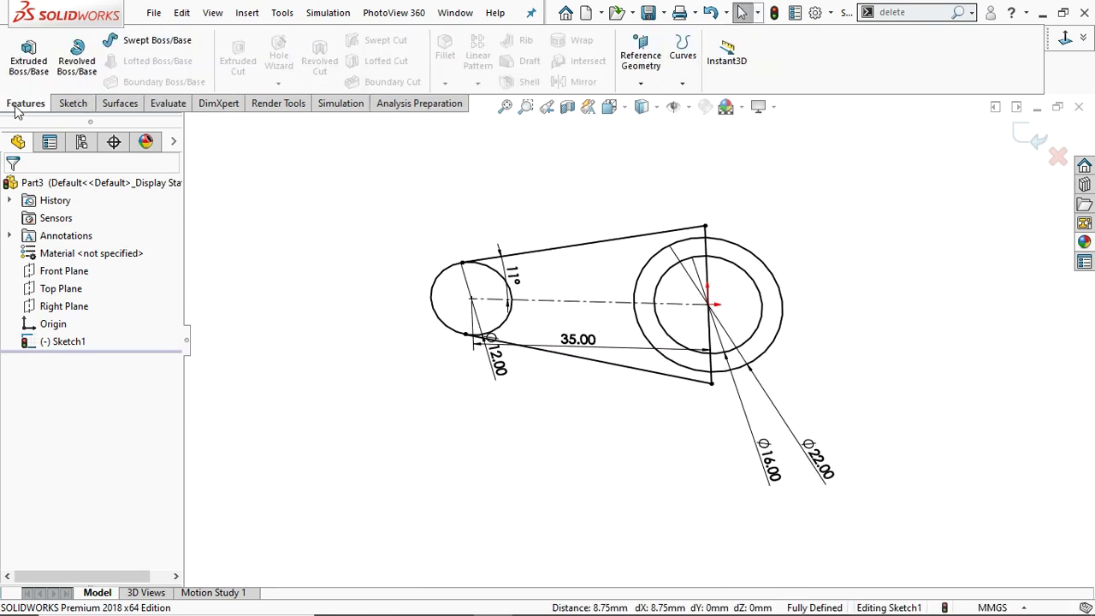
click(28, 56)
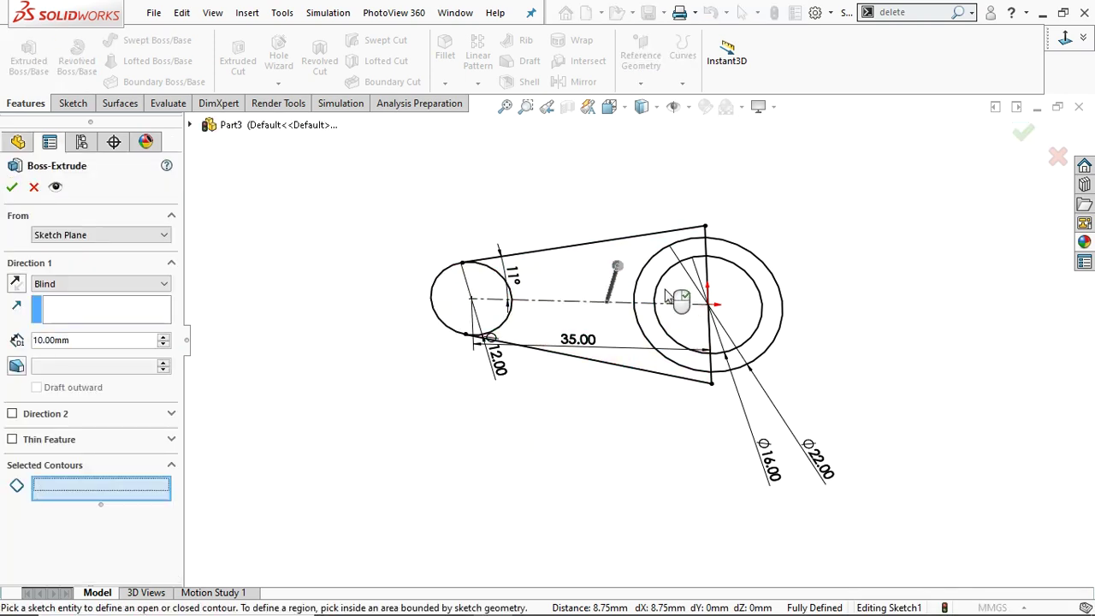
click(664, 260)
click(652, 337)
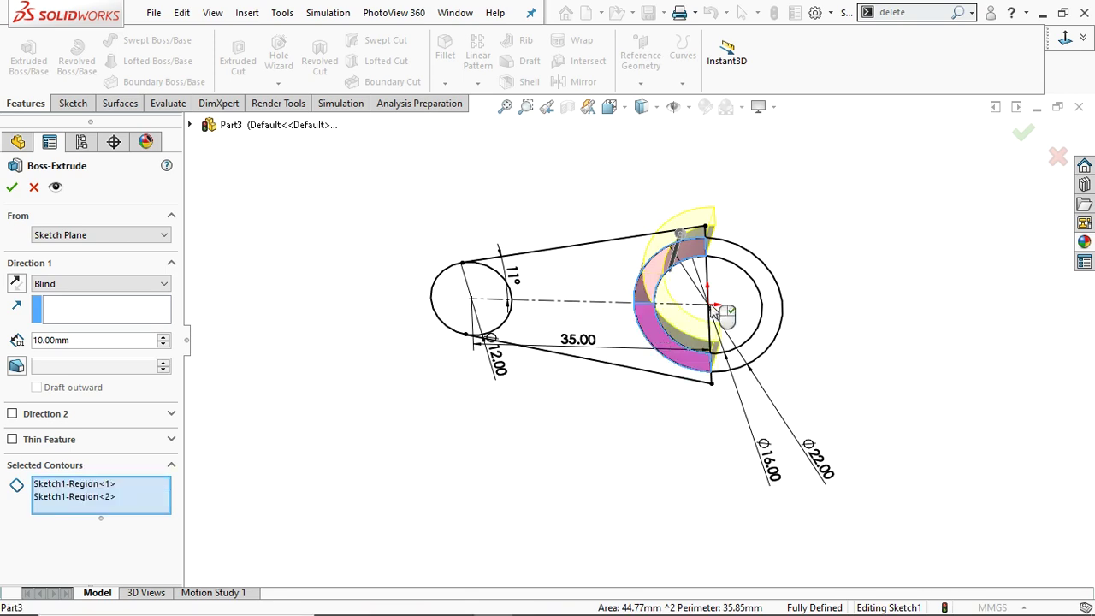
click(765, 278)
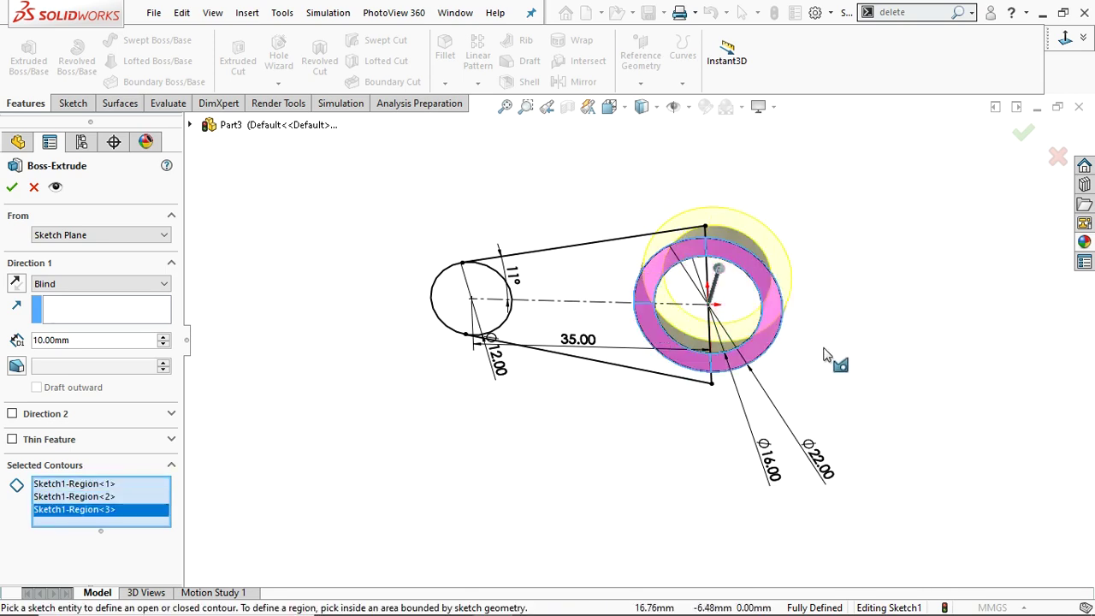
middle_drag(835, 362, 824, 227)
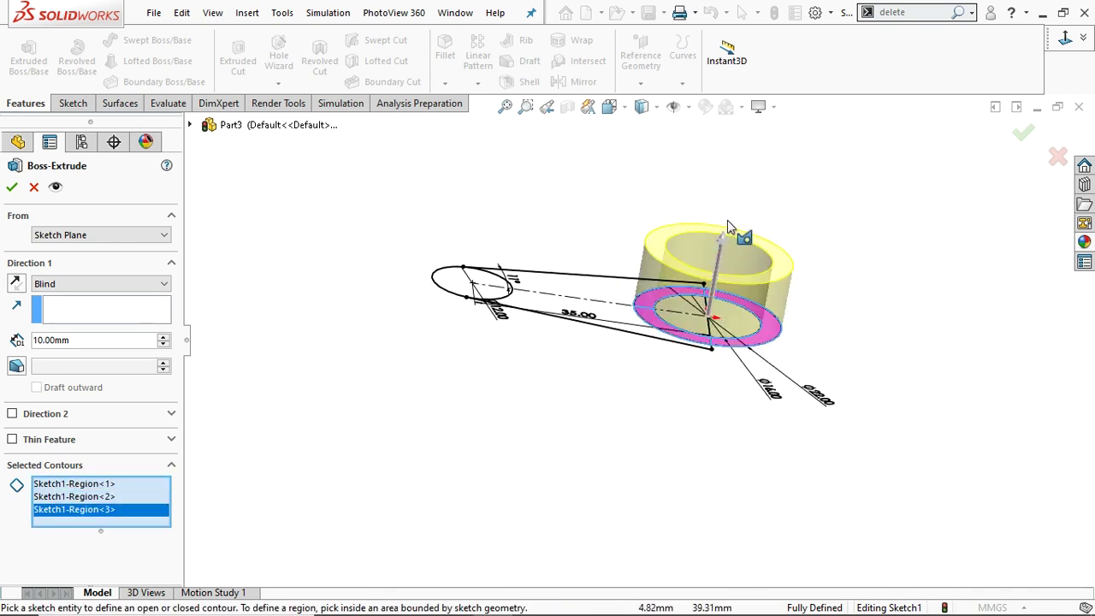
middle_drag(826, 275, 795, 256)
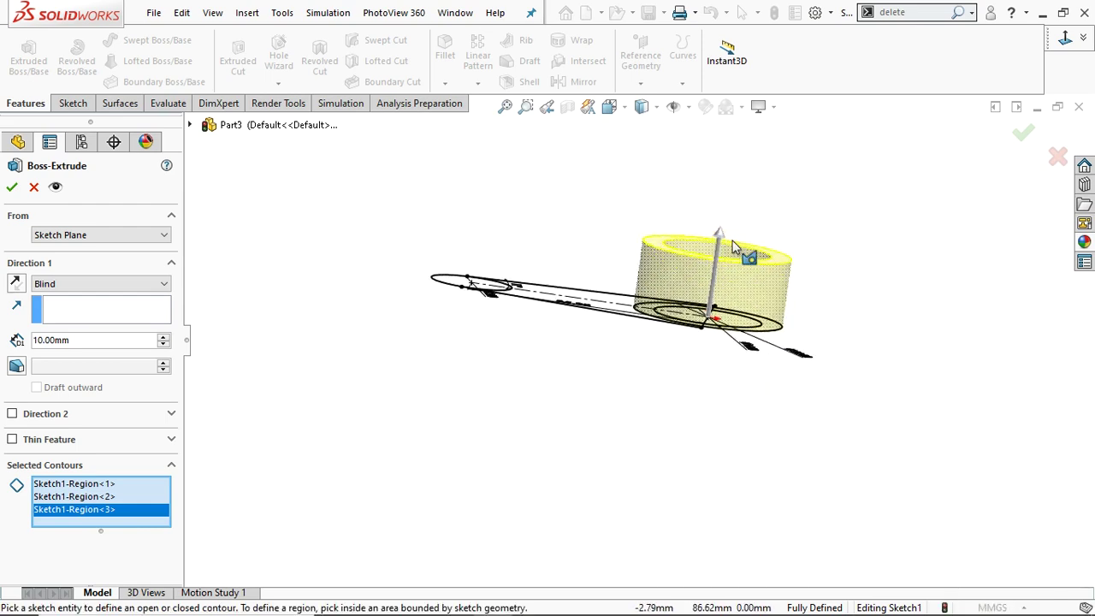
drag(720, 242, 727, 168)
click(15, 189)
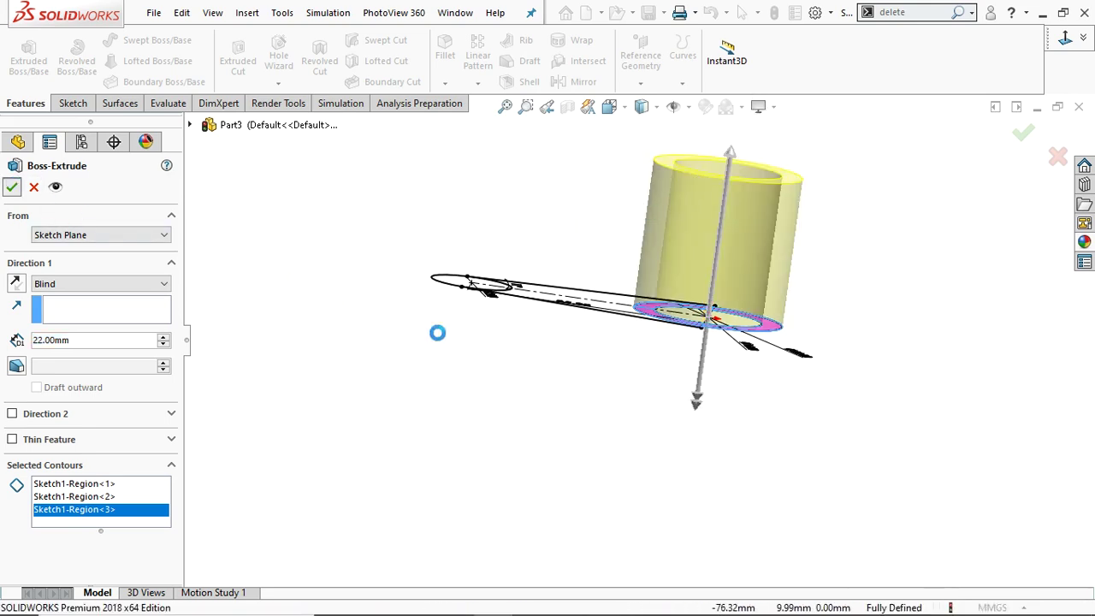
scroll(744, 310, up, 3)
scroll(744, 310, down, 2)
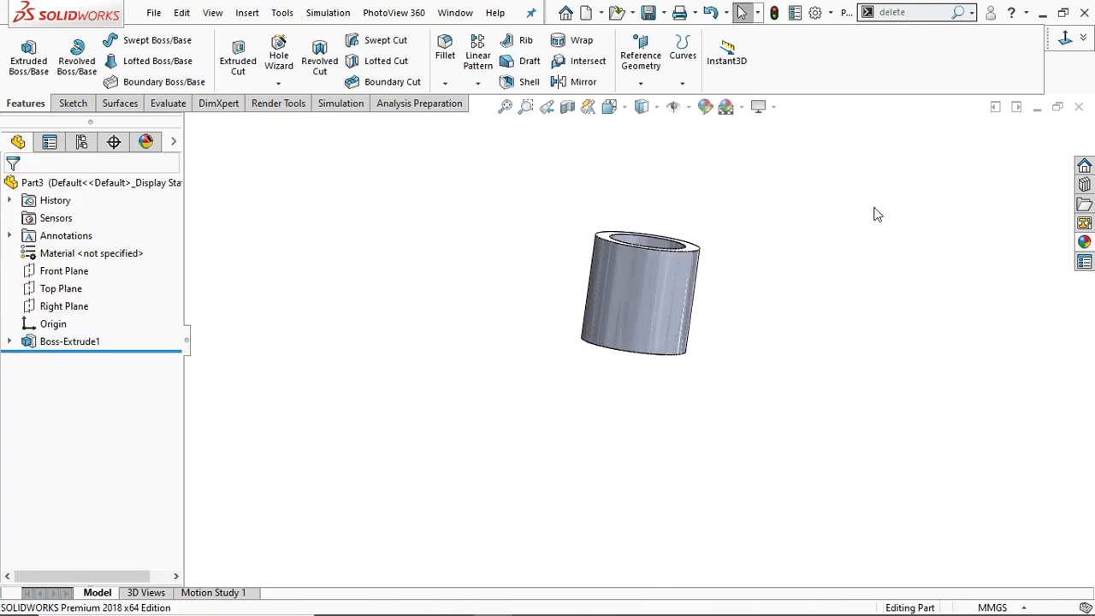
click(1073, 50)
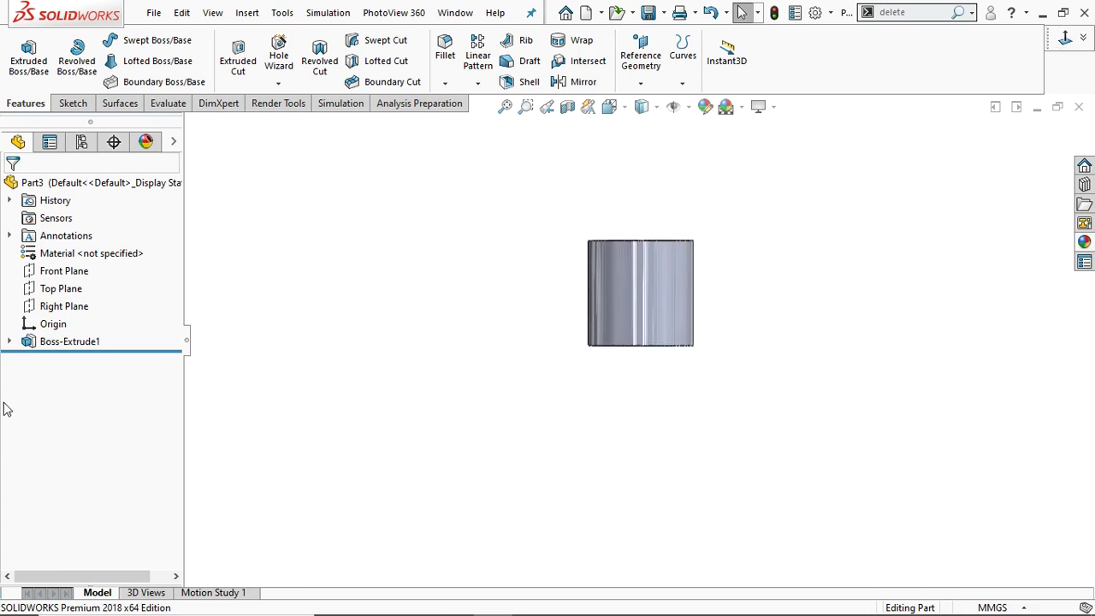
Show the base sketch of the extruded hub boss
click(10, 341)
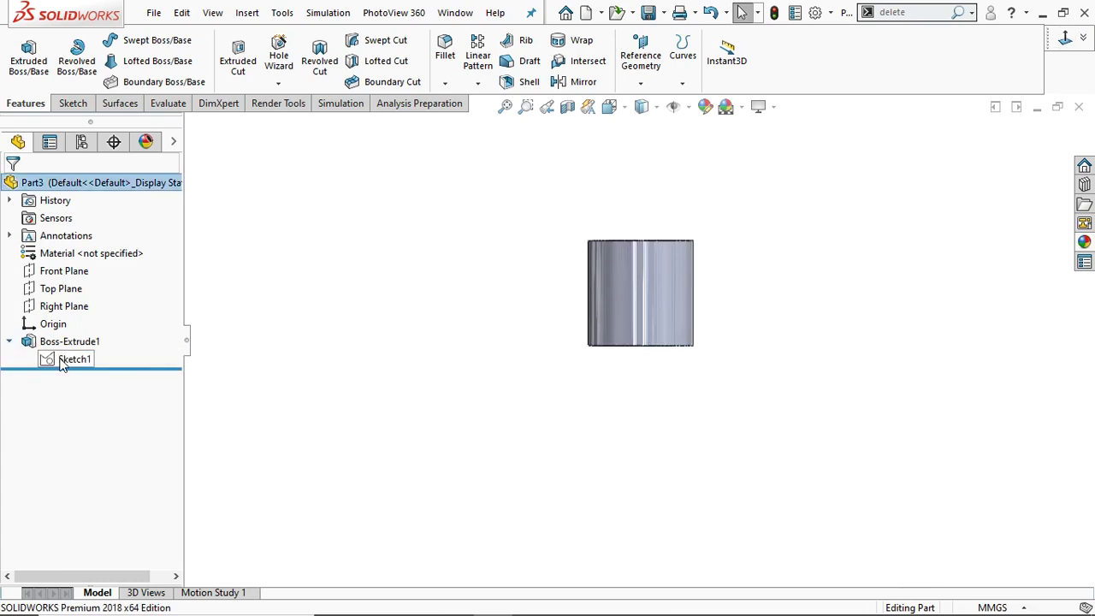
click(63, 360)
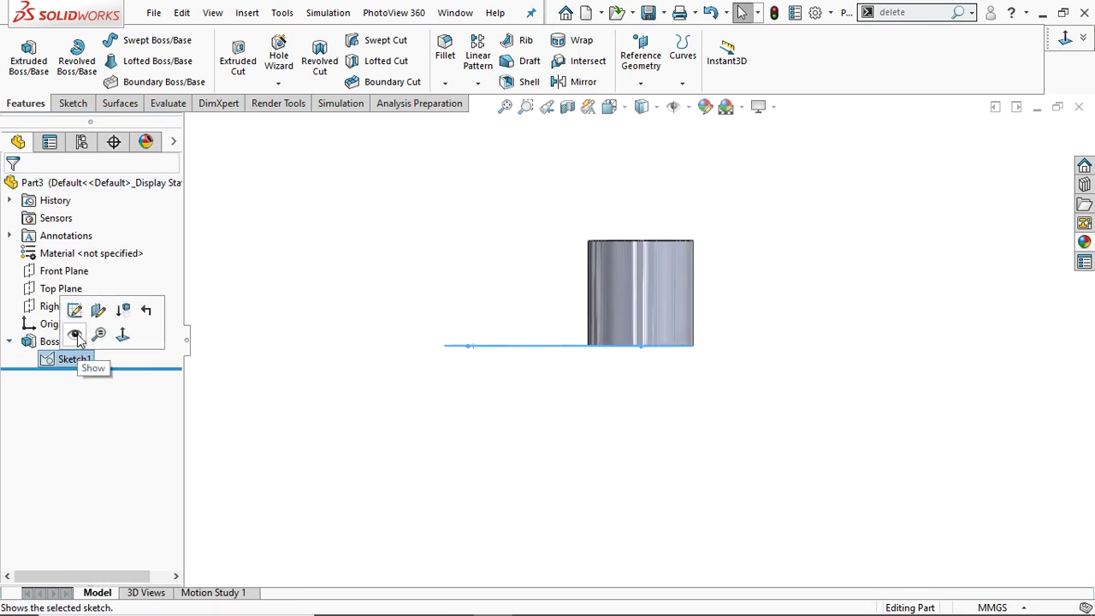
click(75, 336)
scroll(586, 285, down, 3)
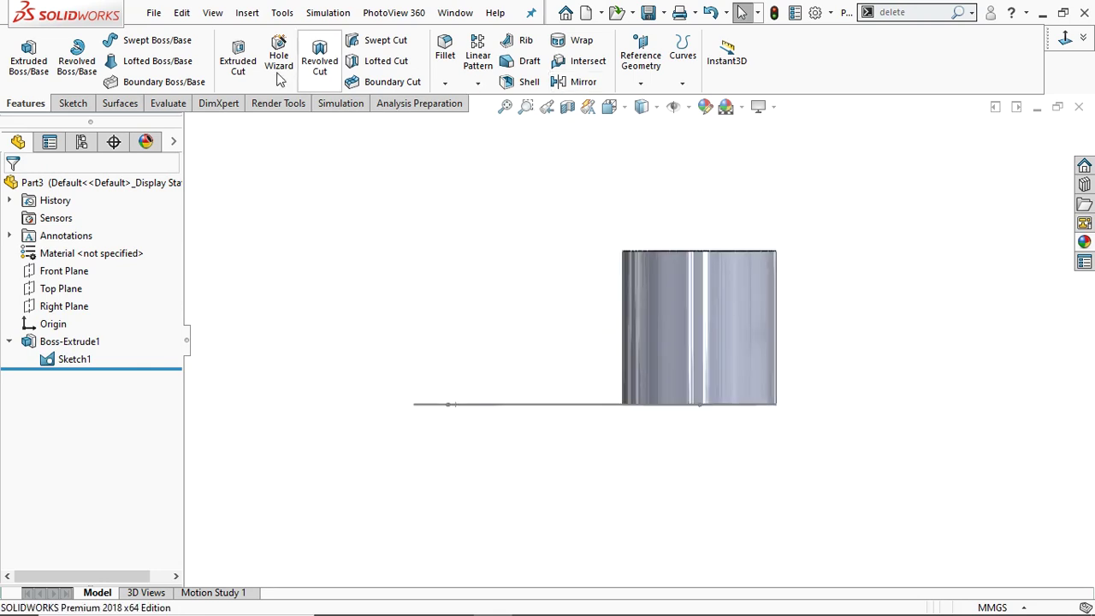
Start a new sketch on the Front Plane
click(73, 103)
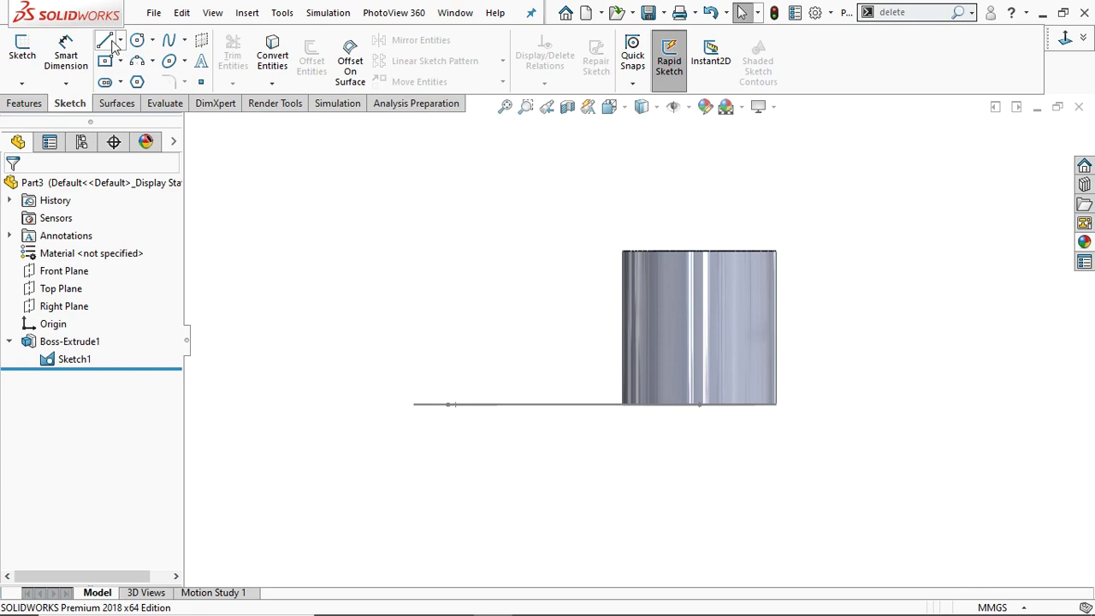
click(106, 40)
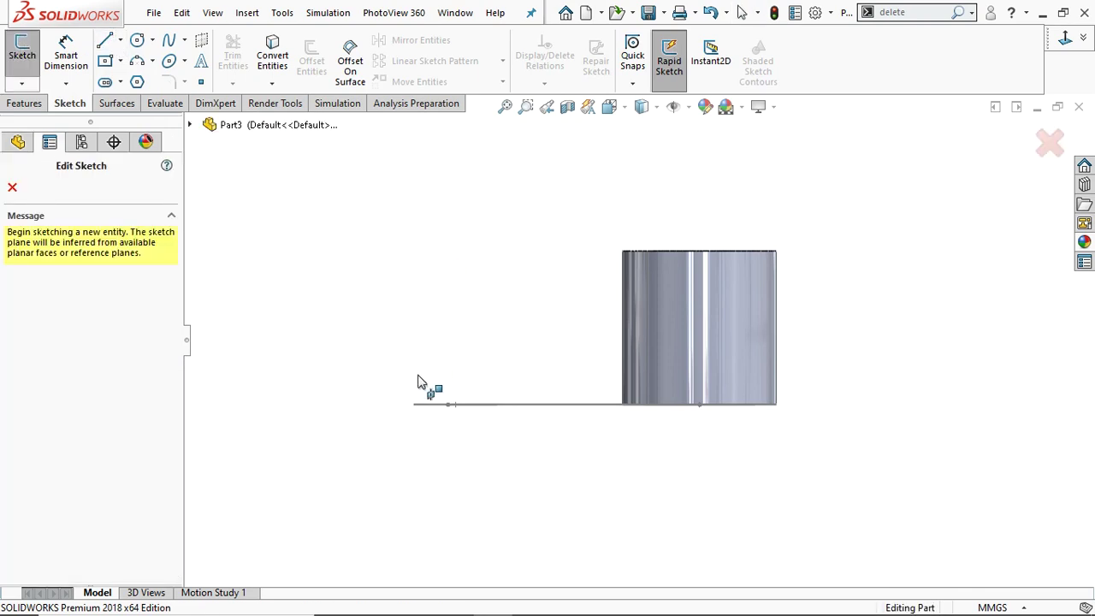
click(13, 188)
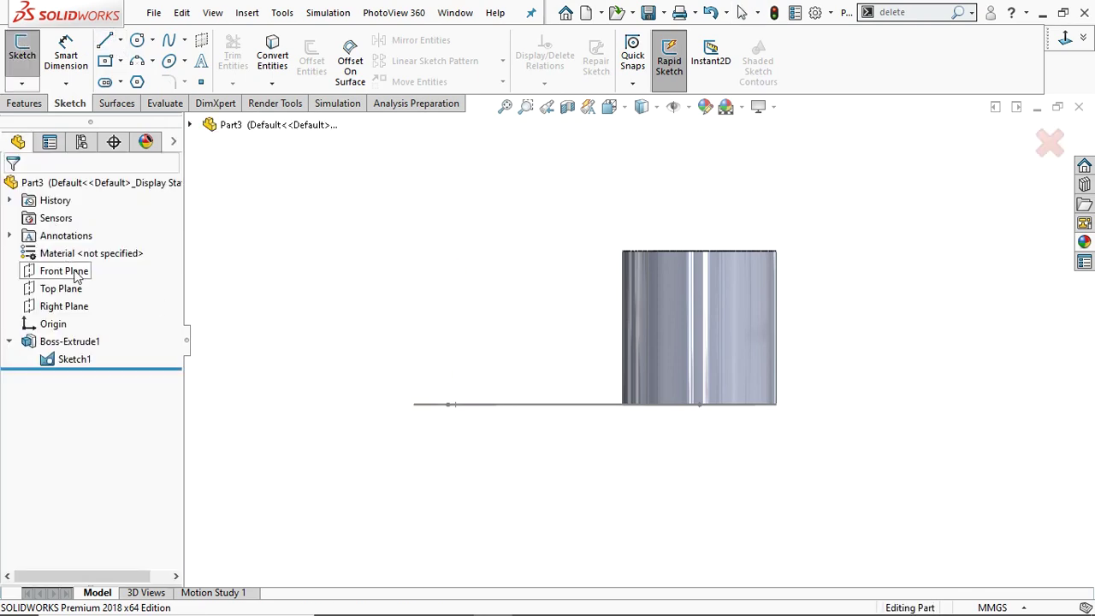
click(68, 270)
click(93, 257)
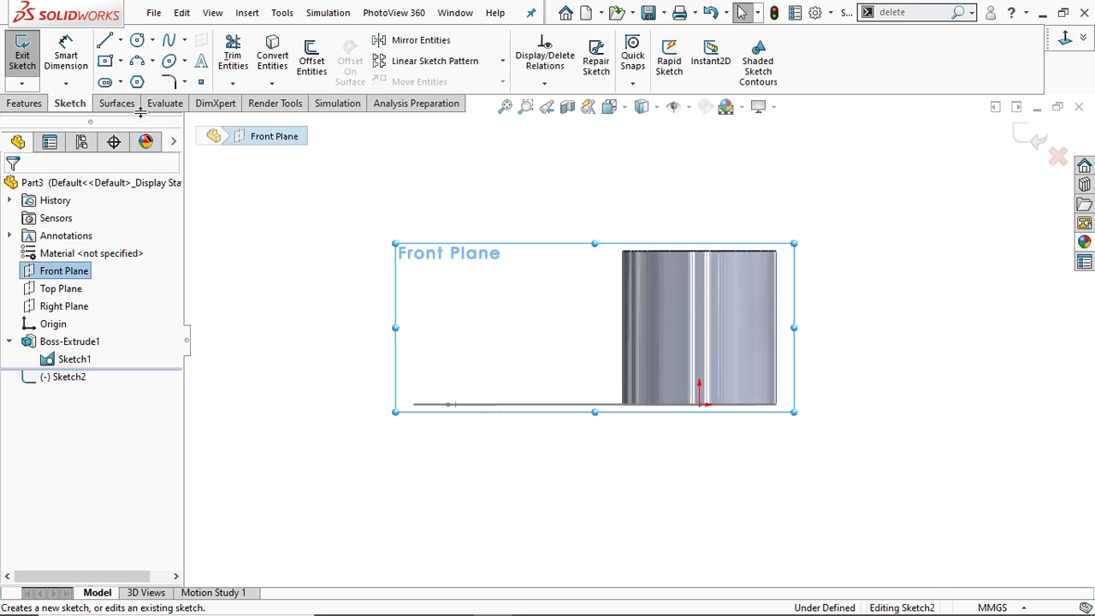
Sketch a sloping line about 43 mm long, rising from above the arm's outer end to just above the hub
click(107, 40)
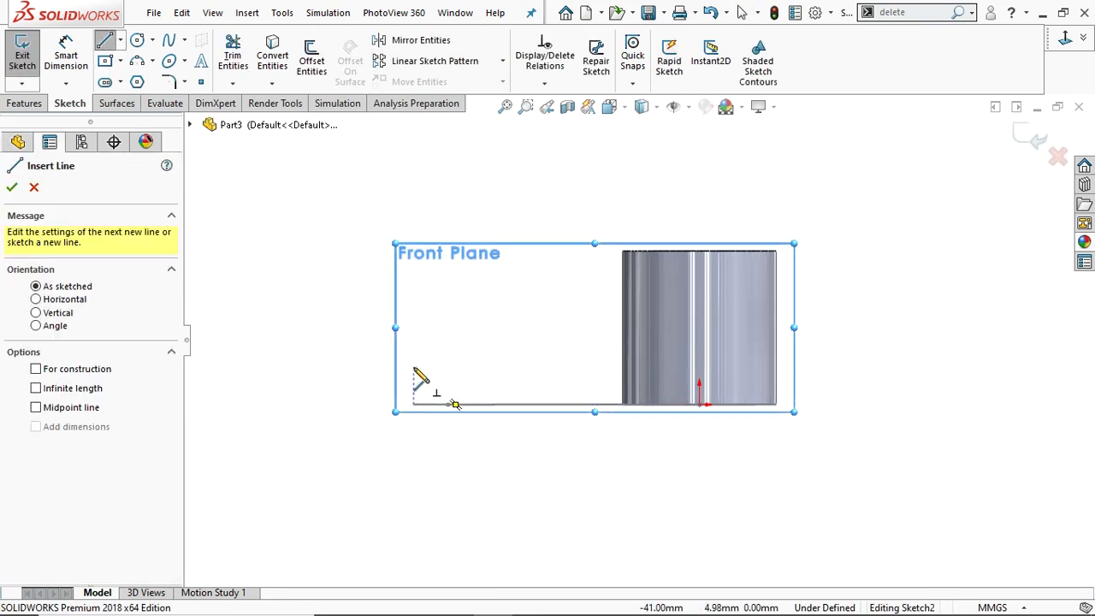
click(413, 354)
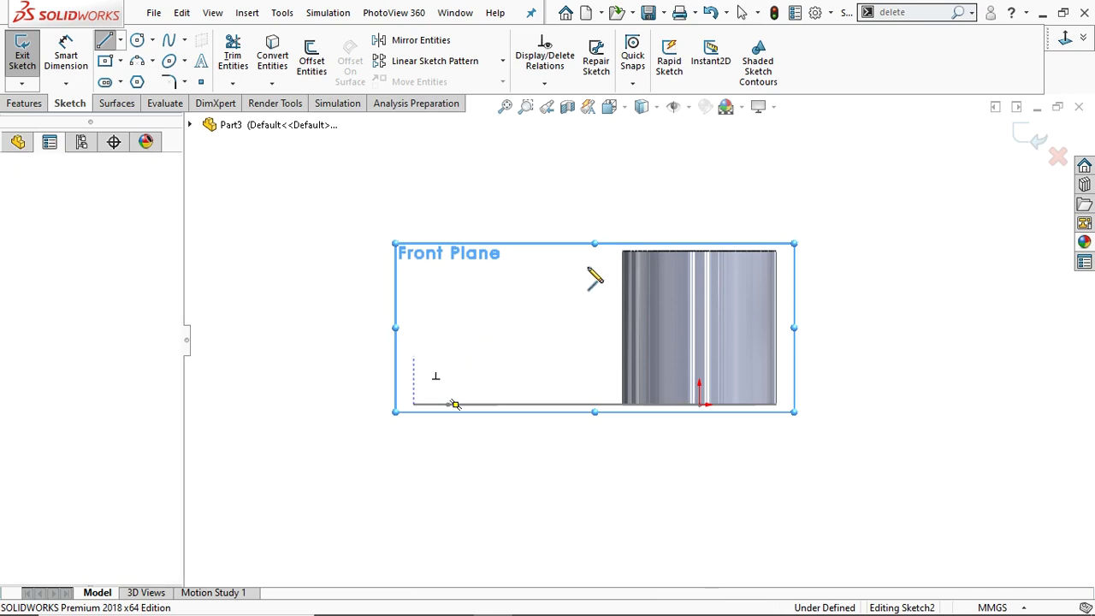
click(684, 233)
right_click(686, 235)
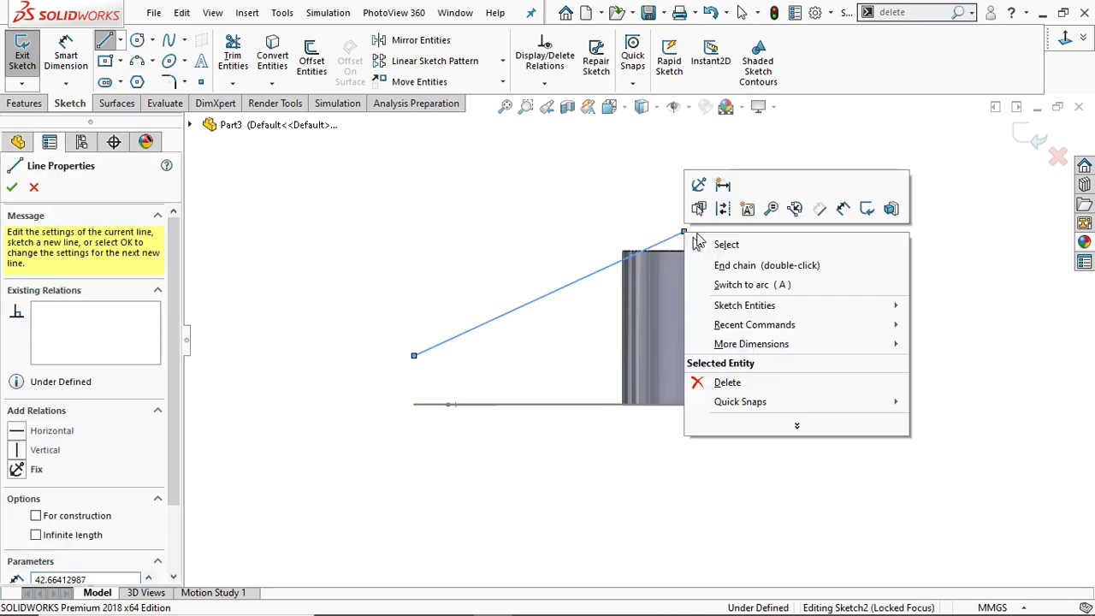
click(694, 244)
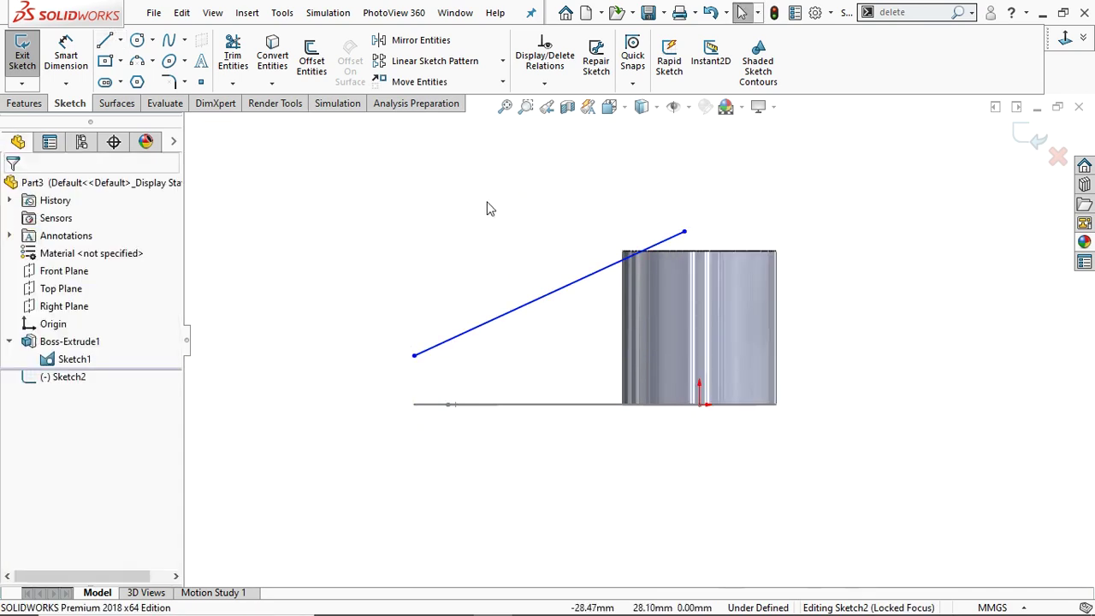
Sketch a line about 25 mm long from the sloping line's upper end to the origin and make it vertical
click(103, 43)
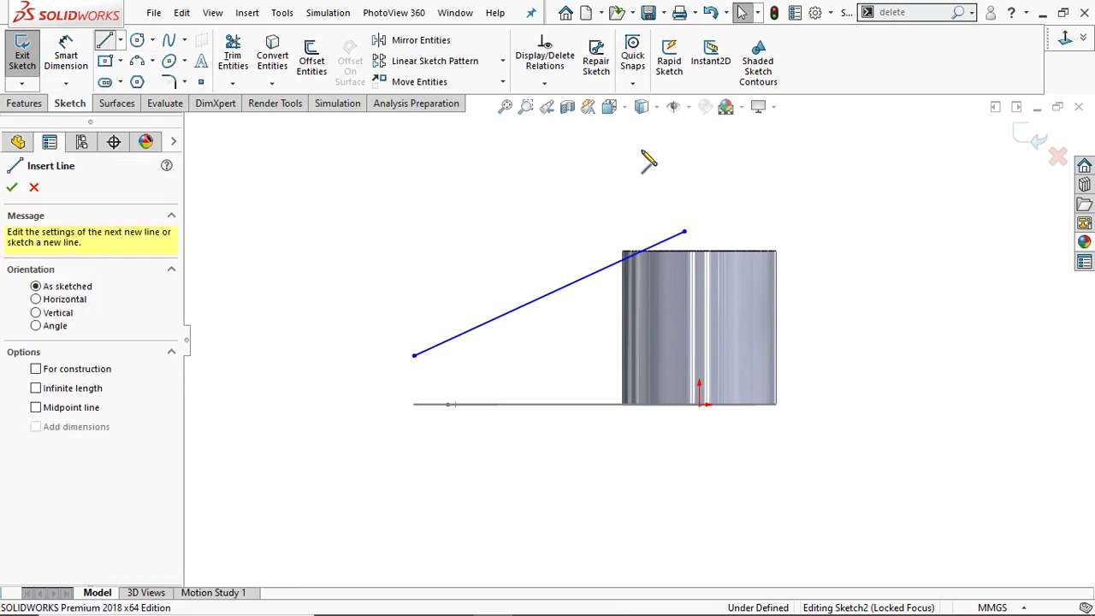
click(683, 232)
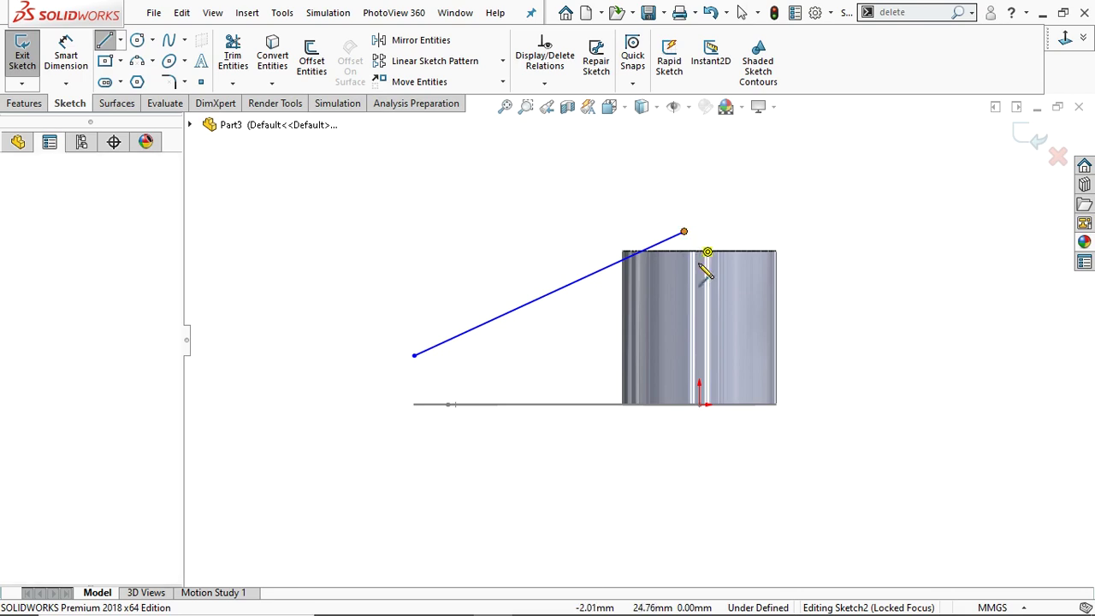
right_click(700, 405)
click(737, 417)
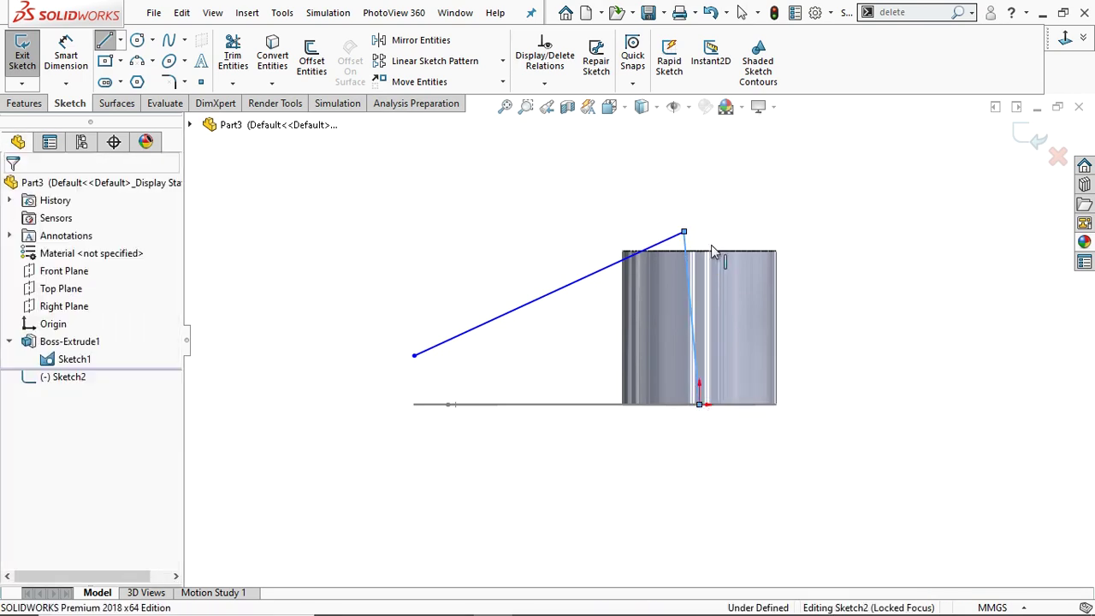
click(690, 253)
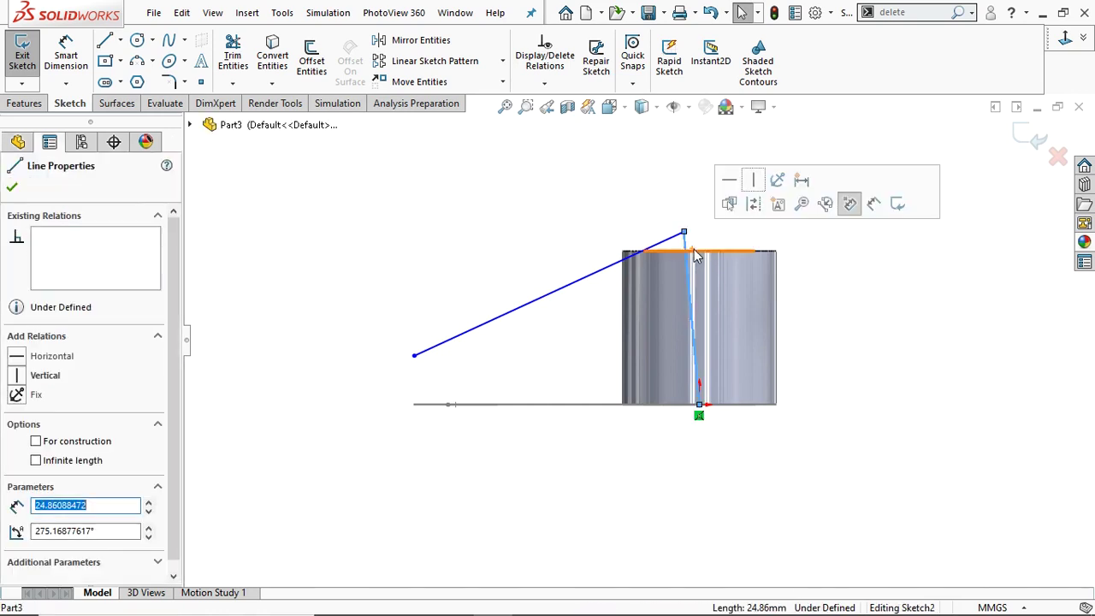
click(752, 180)
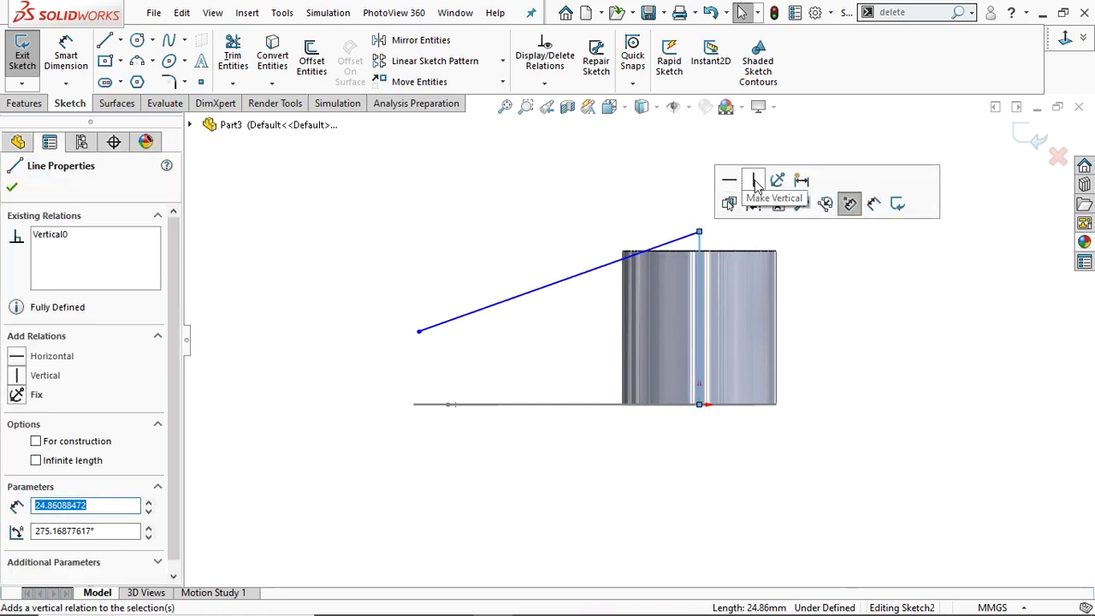
click(12, 188)
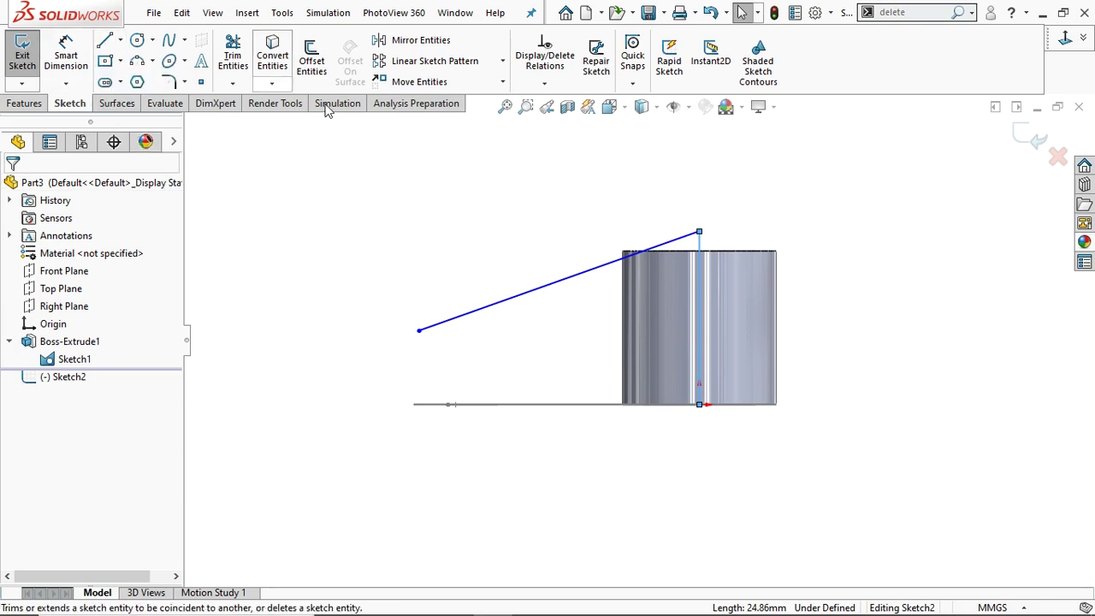
Dimension the angle between the vertical line and the sloping line as 112°
click(66, 55)
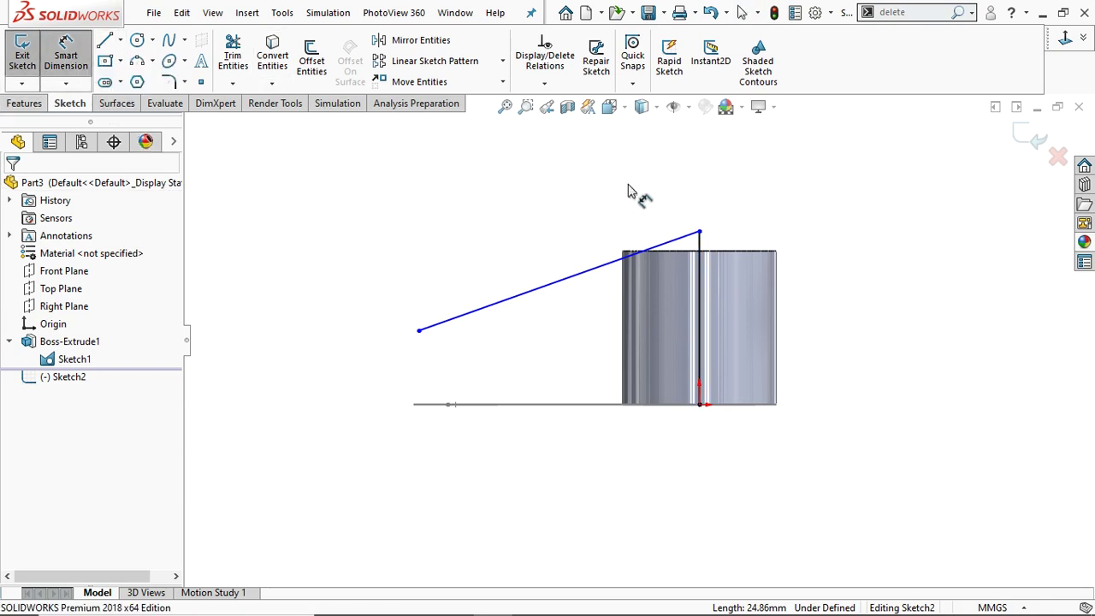
click(699, 253)
click(675, 239)
click(669, 209)
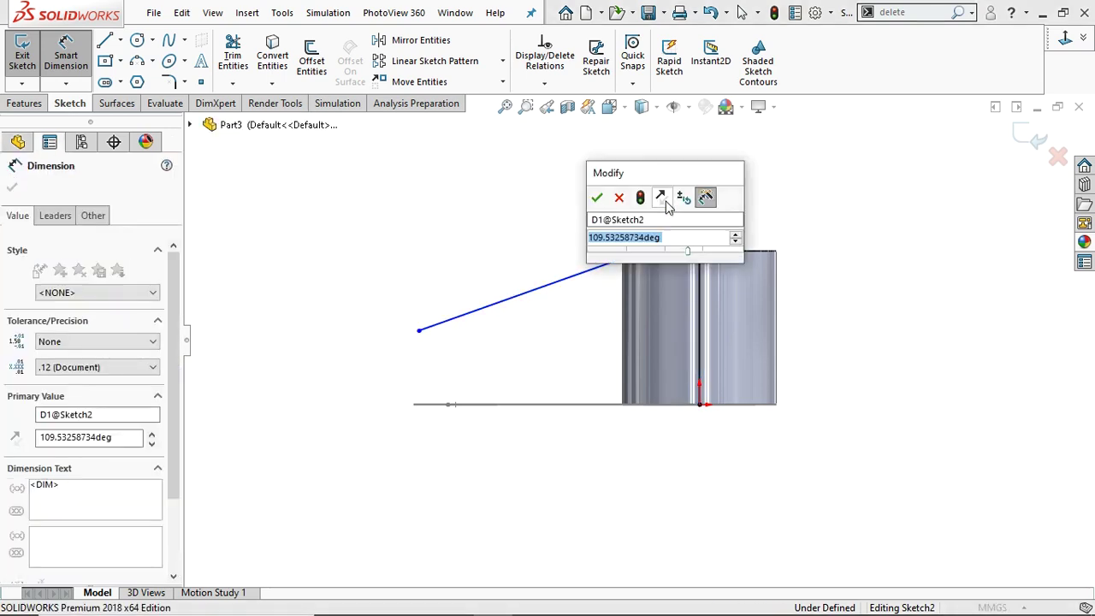
text(112)
key(Return)
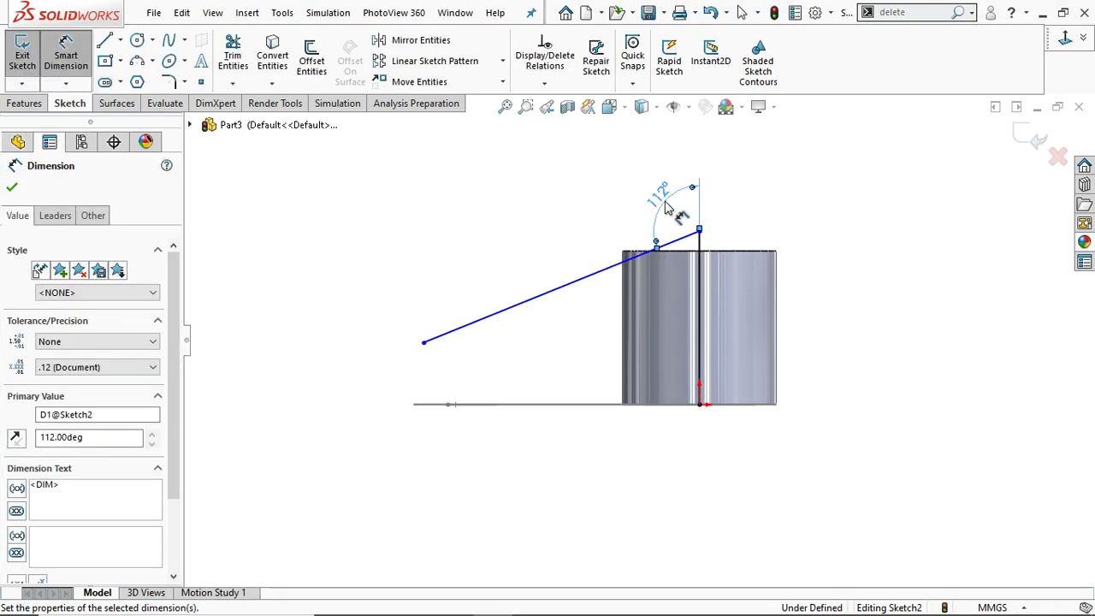
Dimension the height of the sloping line's lower endpoint above the base sketch as 6 mm
click(424, 344)
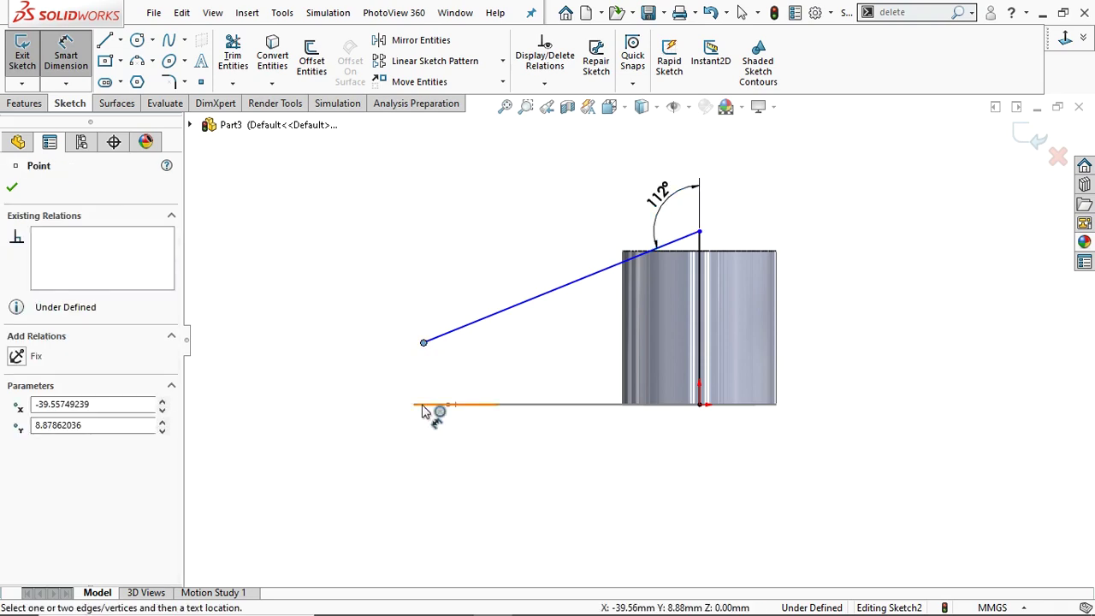
click(428, 405)
click(349, 386)
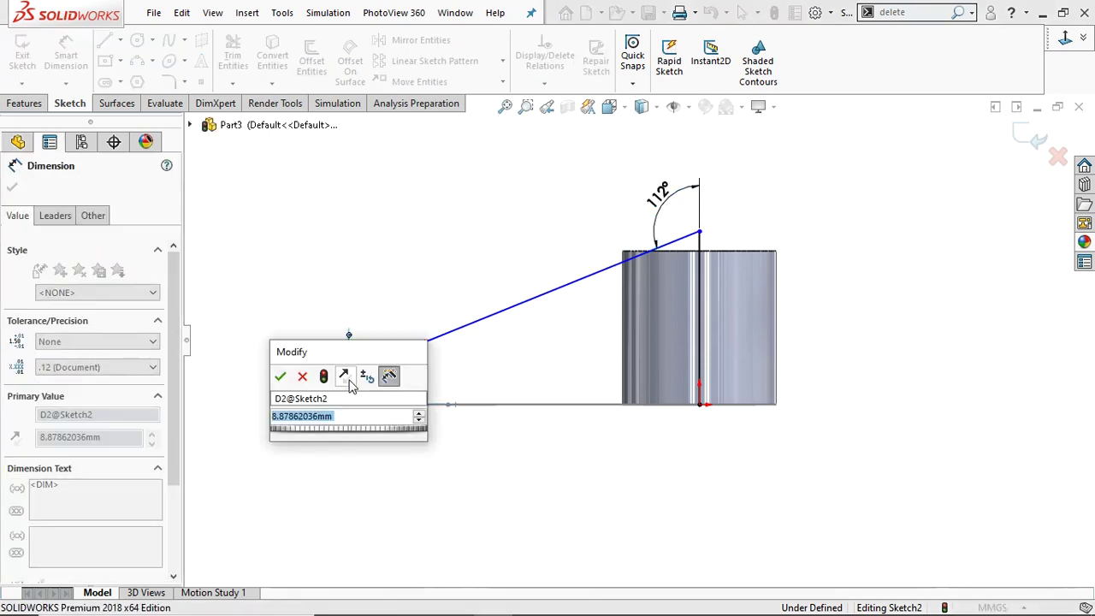
key(Return)
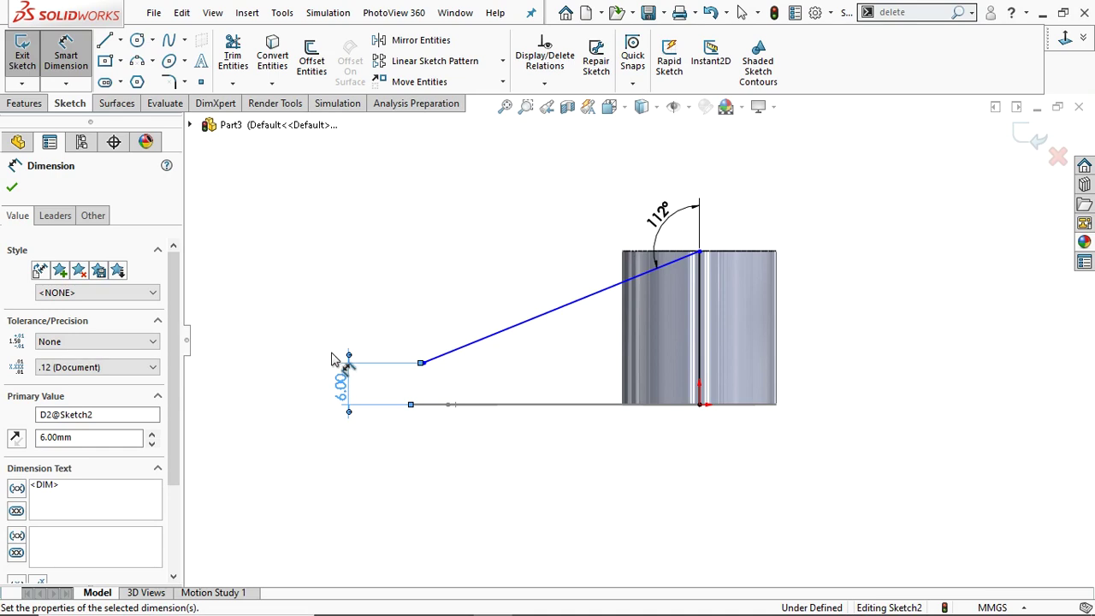
Dimension the horizontal distance from the sloping line's lower endpoint to the origin as 41 mm
click(423, 363)
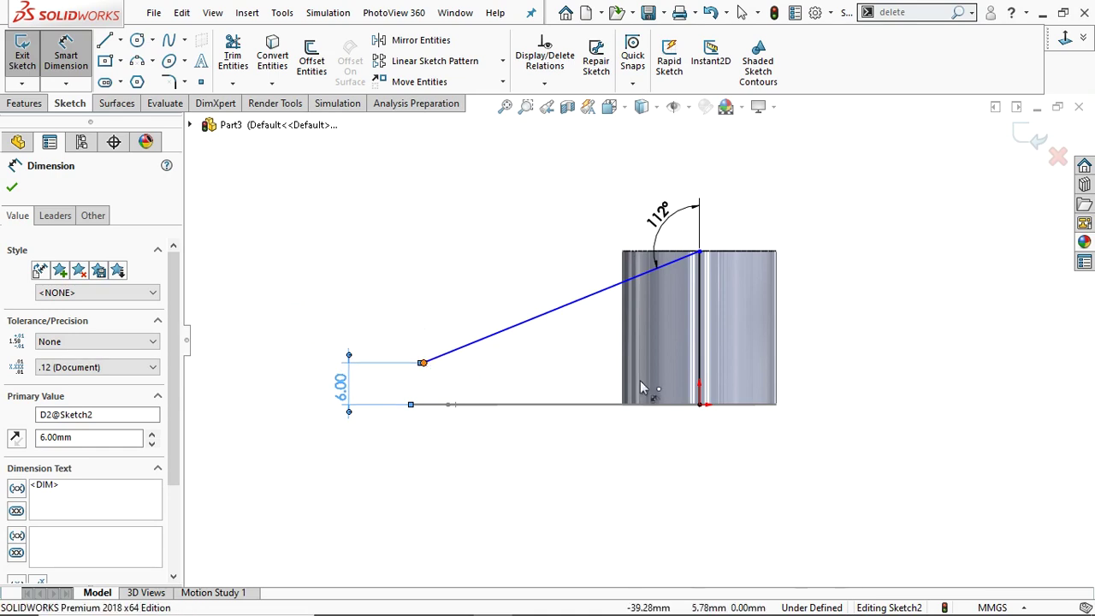
click(699, 405)
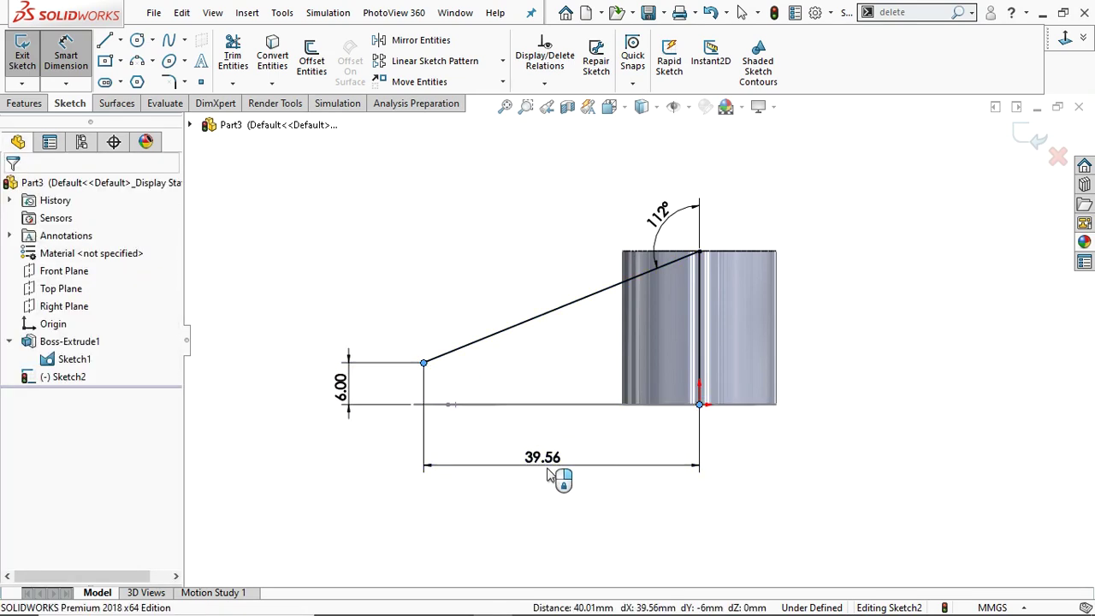
click(548, 476)
text(41)
key(Return)
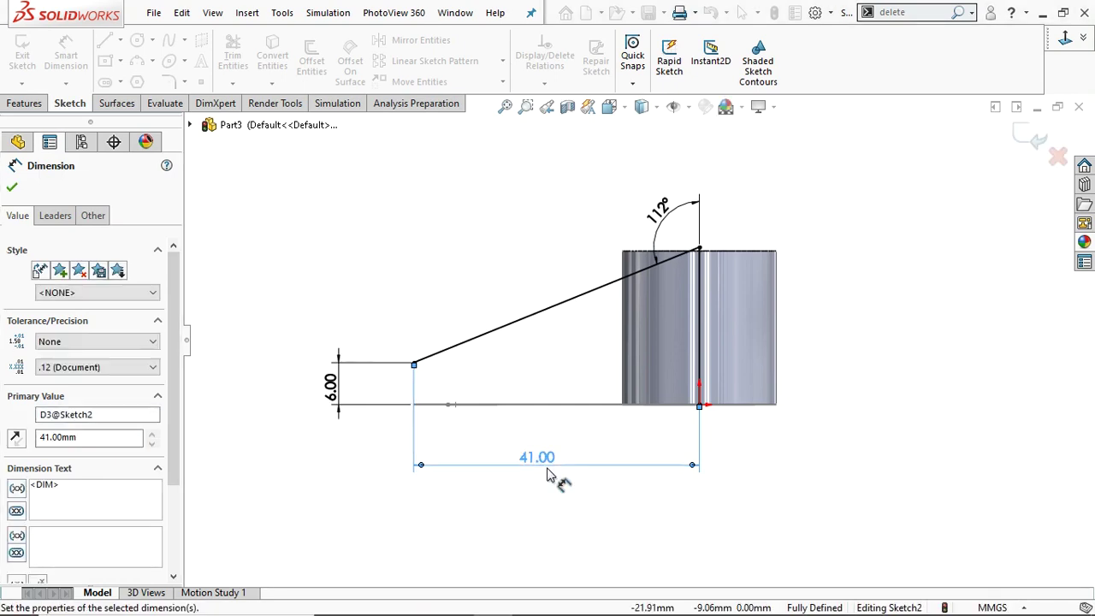
click(12, 191)
click(115, 103)
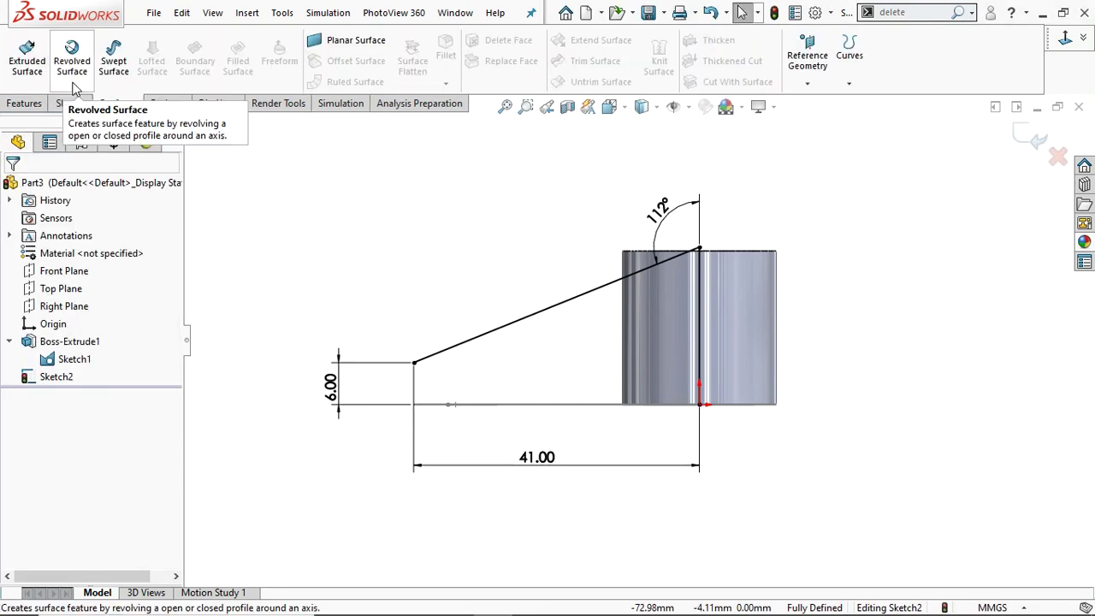
click(72, 68)
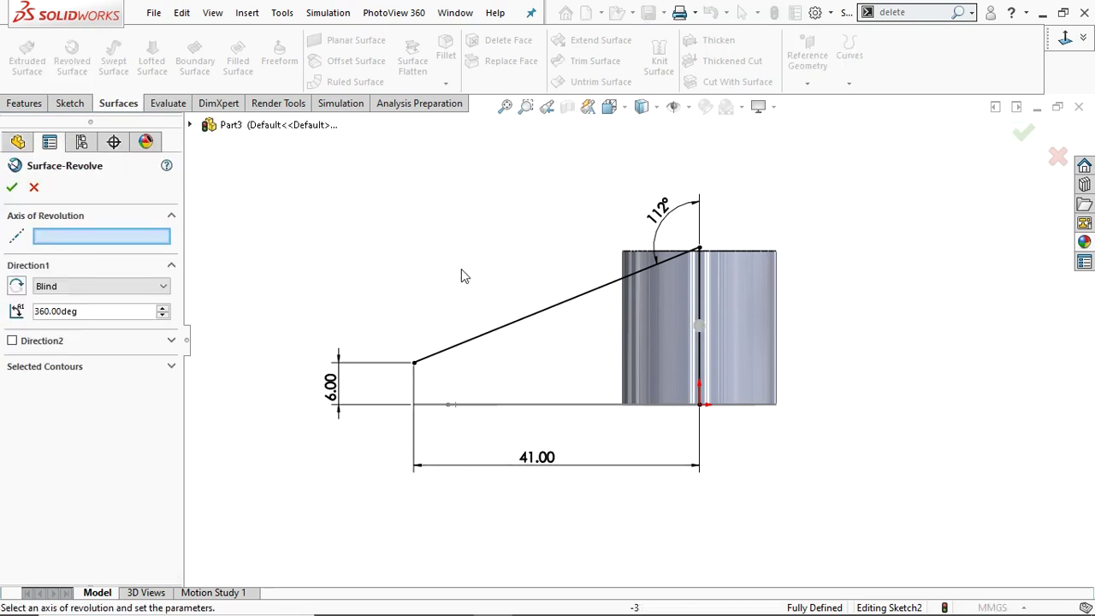
click(699, 290)
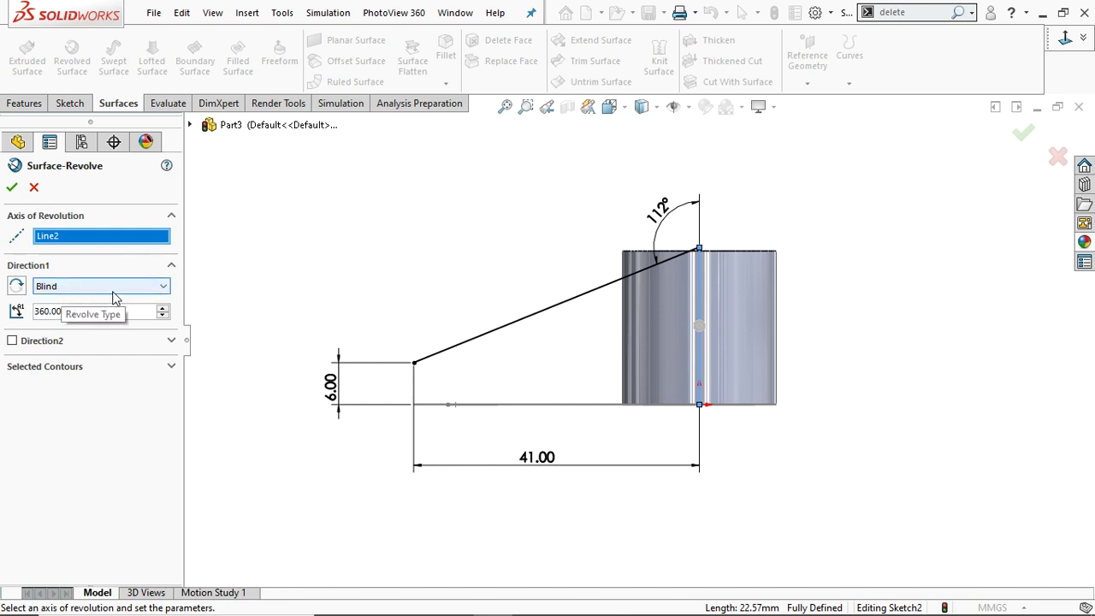
click(34, 187)
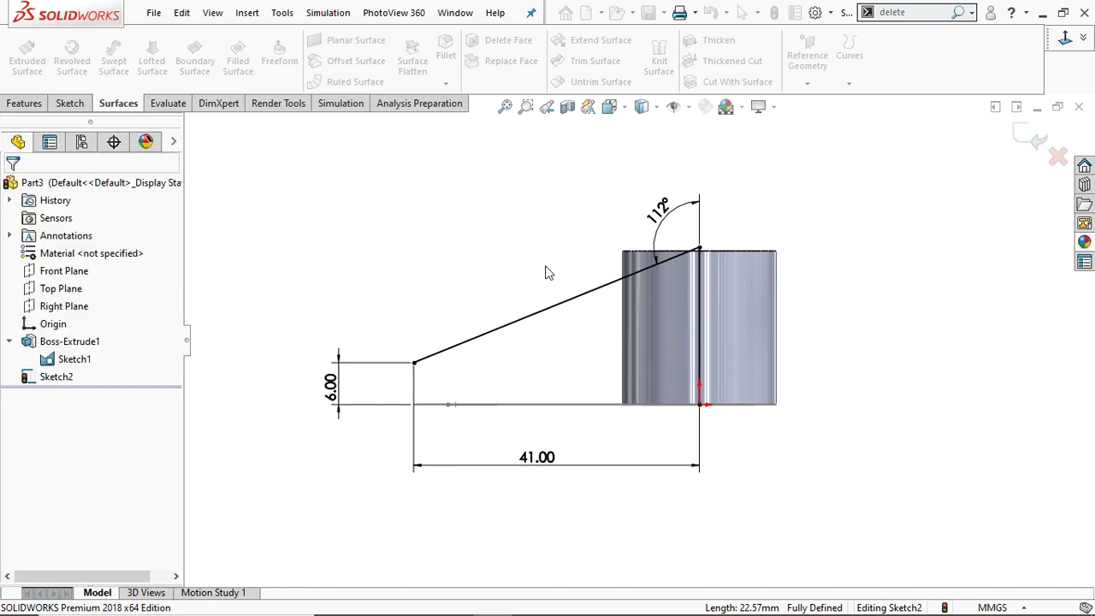
Convert the vertical line to construction geometry and revolve the sloping line 360° about it as a surface
click(699, 306)
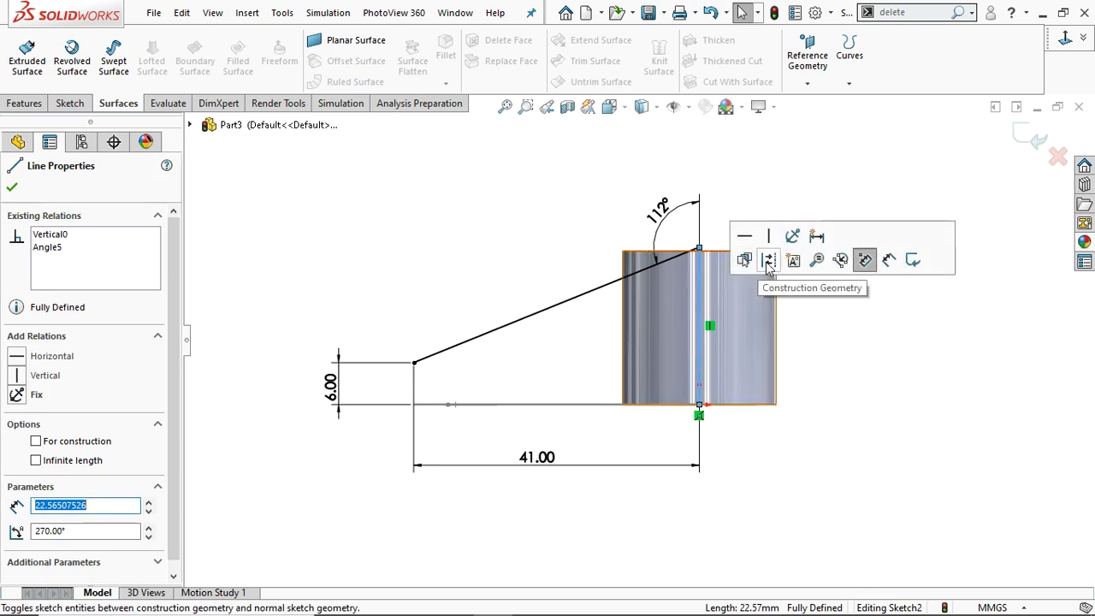
click(859, 287)
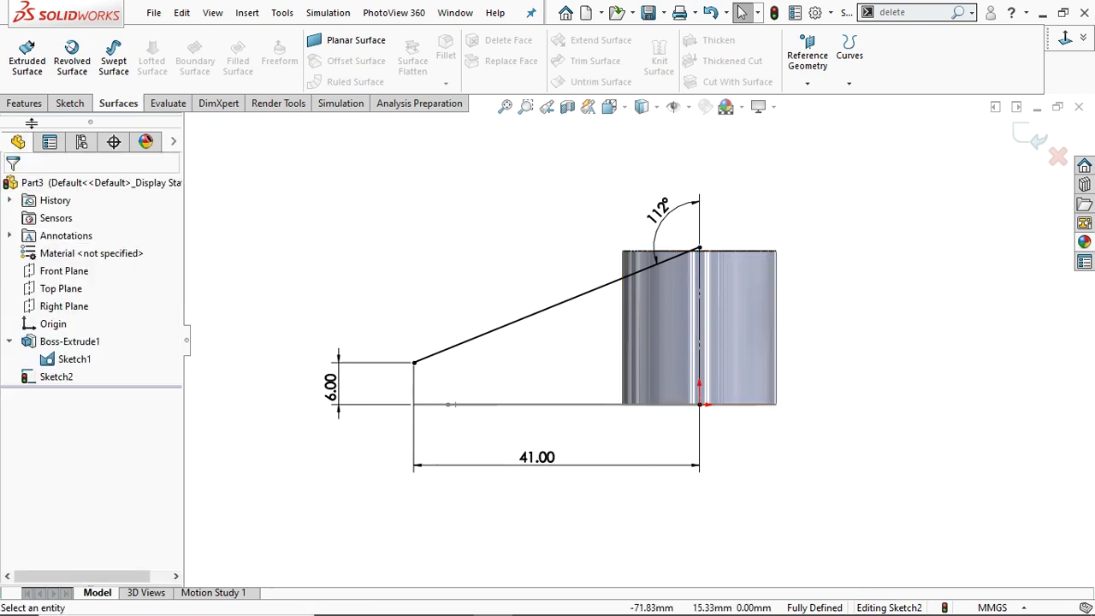
click(69, 62)
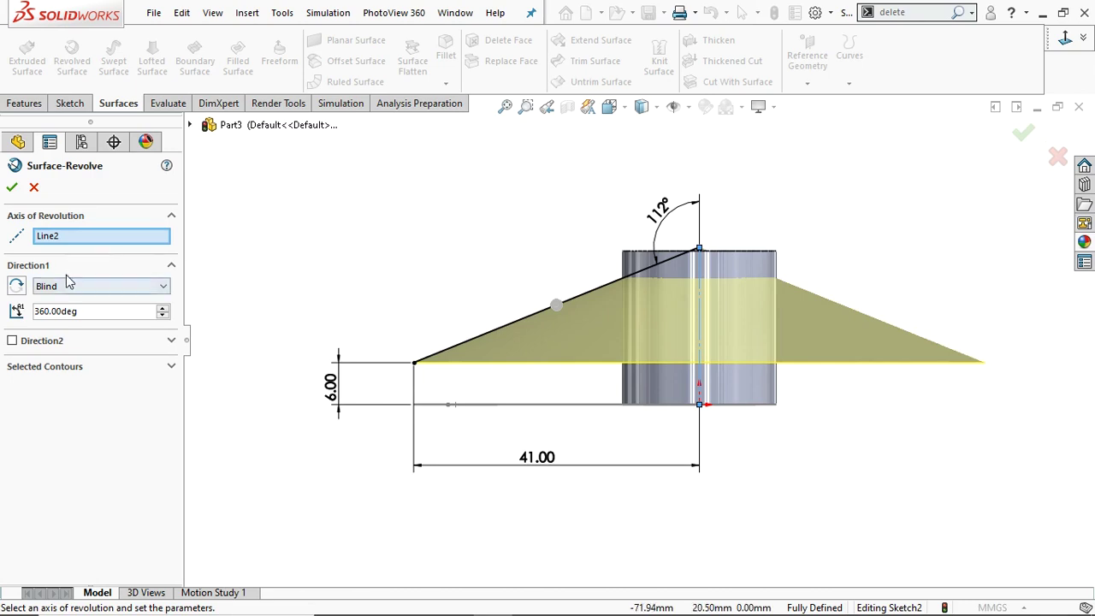
click(15, 187)
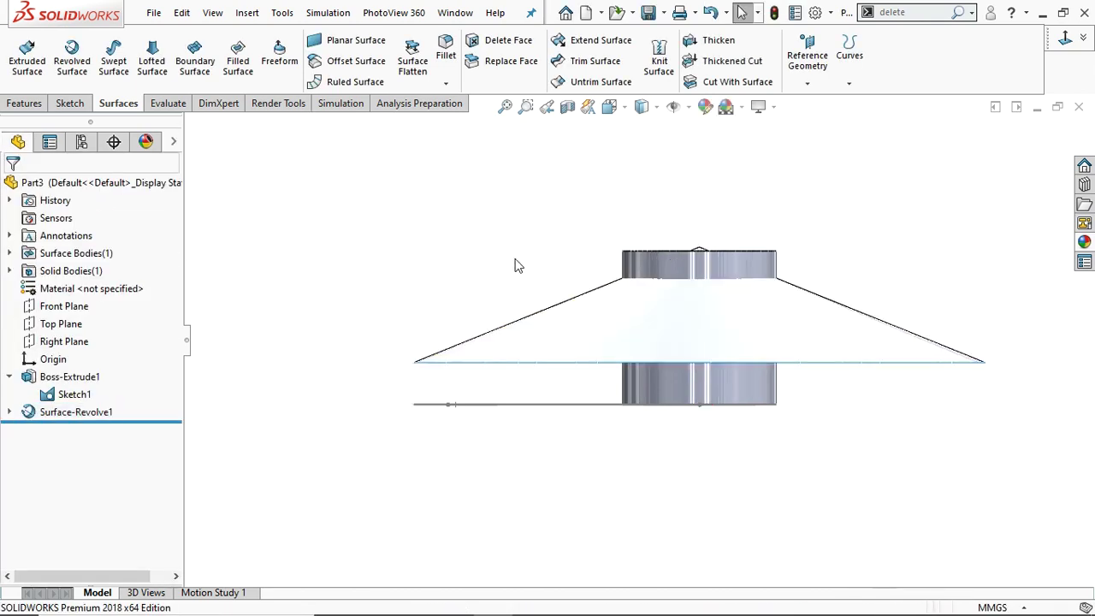
middle_drag(537, 278, 552, 310)
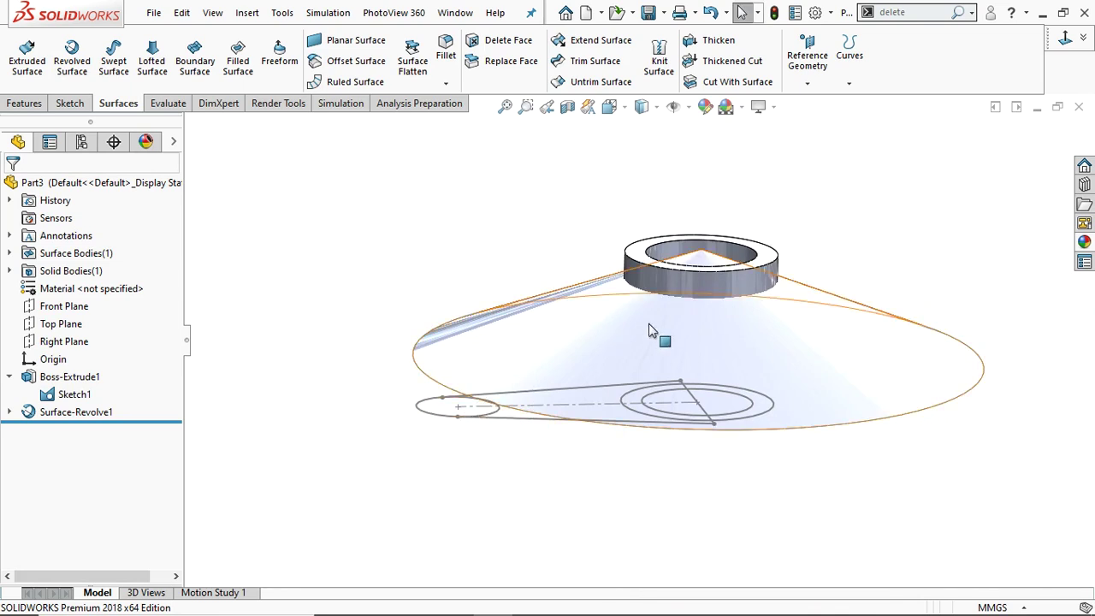
Start a boss extrude from the base sketch with the two arm regions and the rounded end region as contours
middle_drag(713, 344, 679, 247)
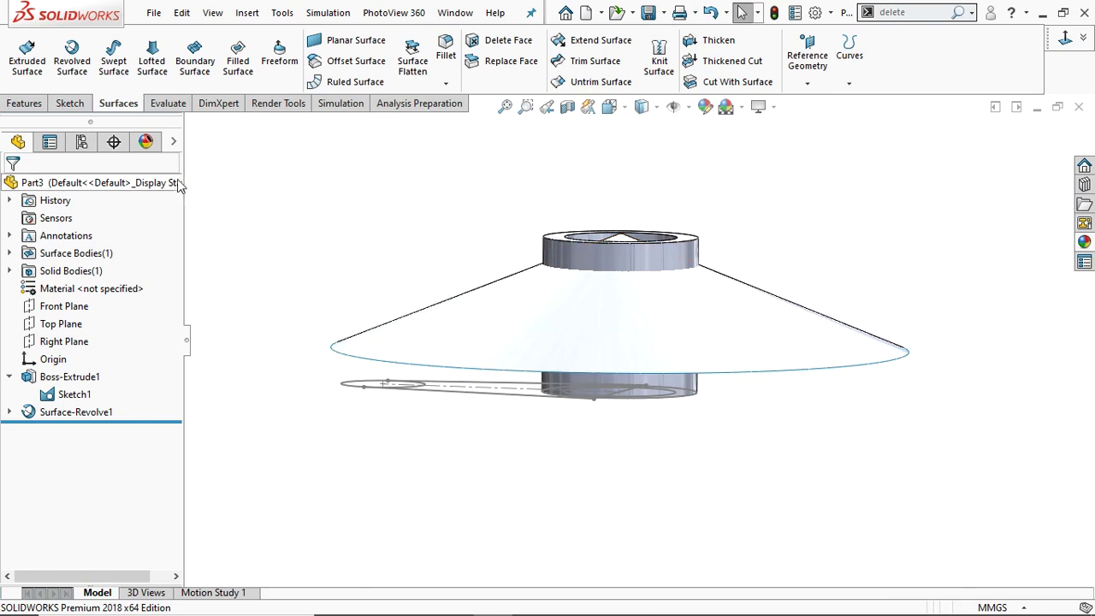
click(24, 103)
click(75, 393)
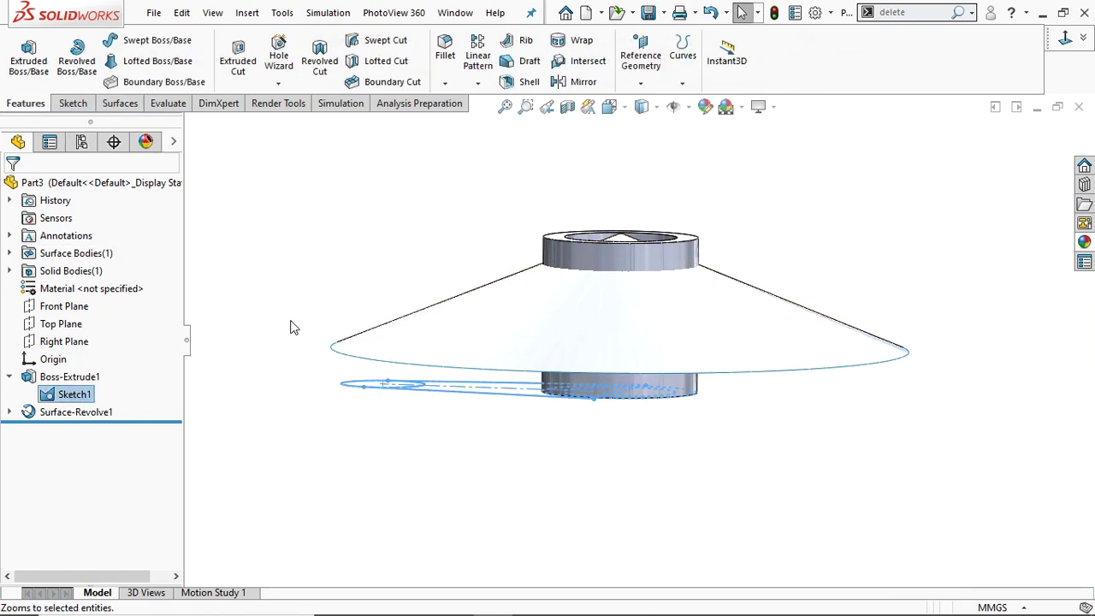
click(34, 60)
middle_drag(489, 423, 513, 564)
click(472, 345)
click(389, 378)
click(351, 359)
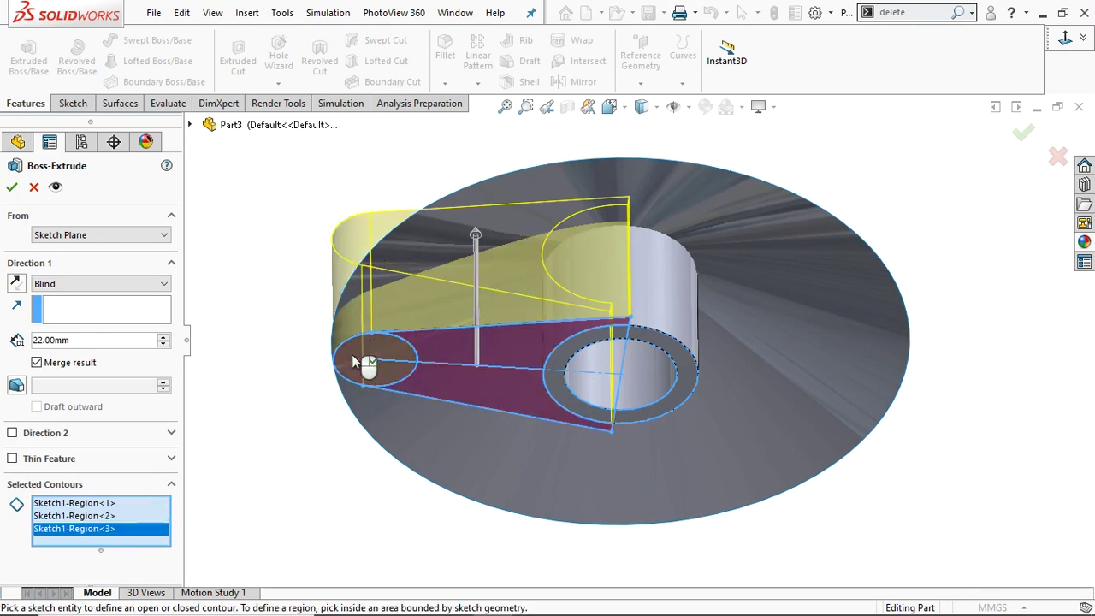
Extrude the selected arm regions up to the conical revolved surface, merging the result
middle_drag(701, 312, 708, 452)
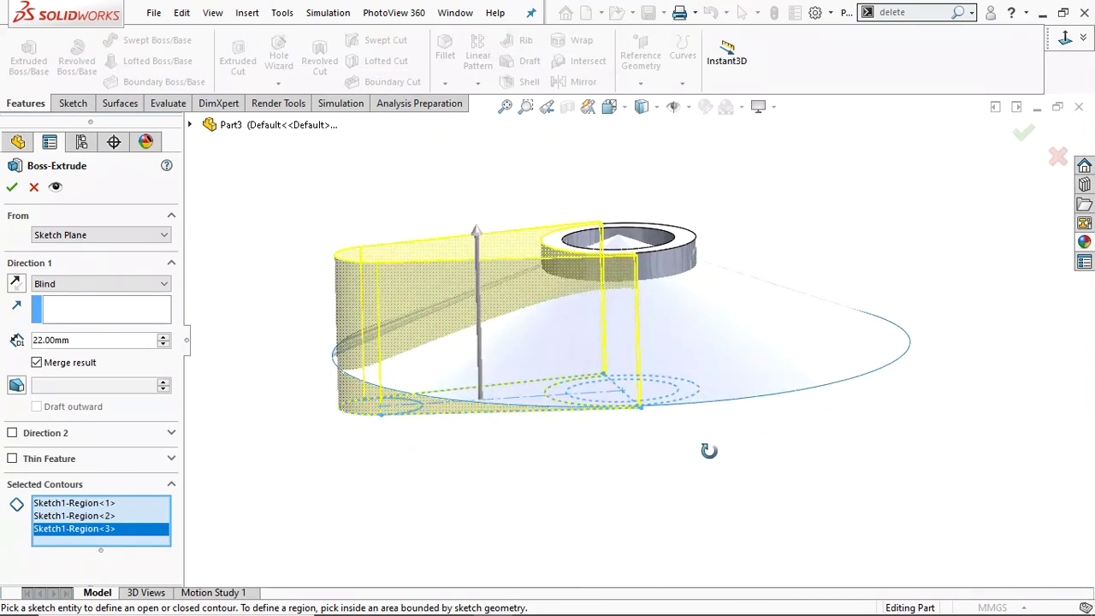
click(75, 281)
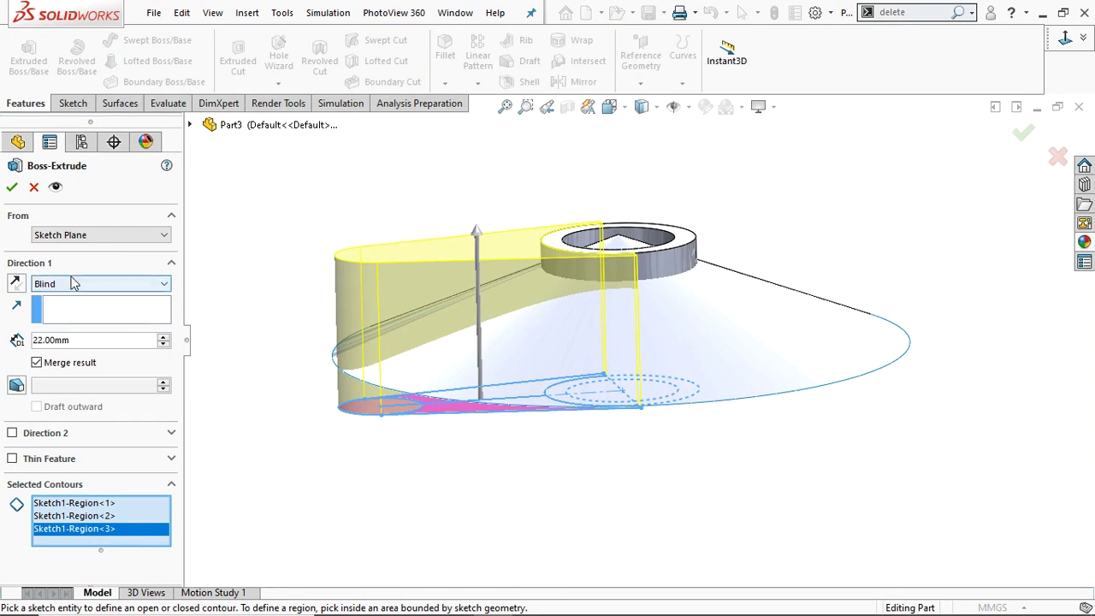
click(61, 331)
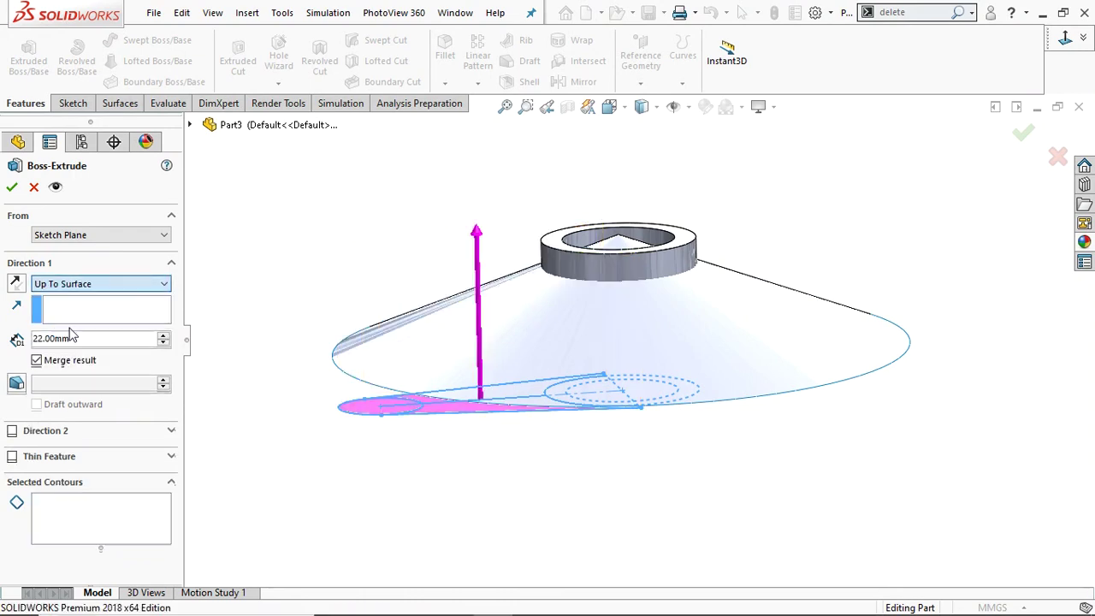
click(528, 327)
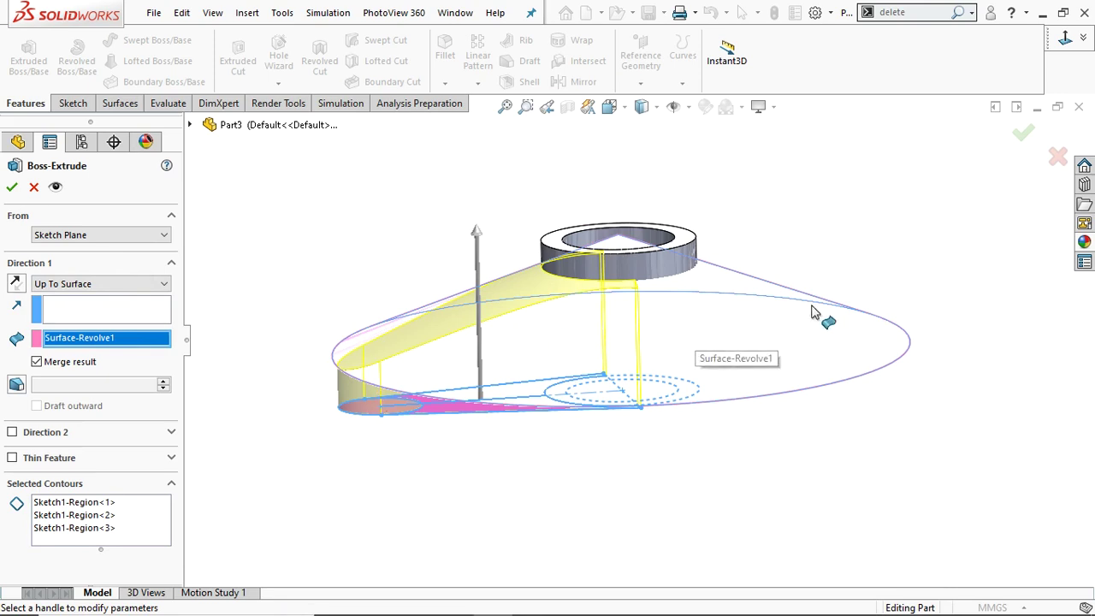
click(11, 187)
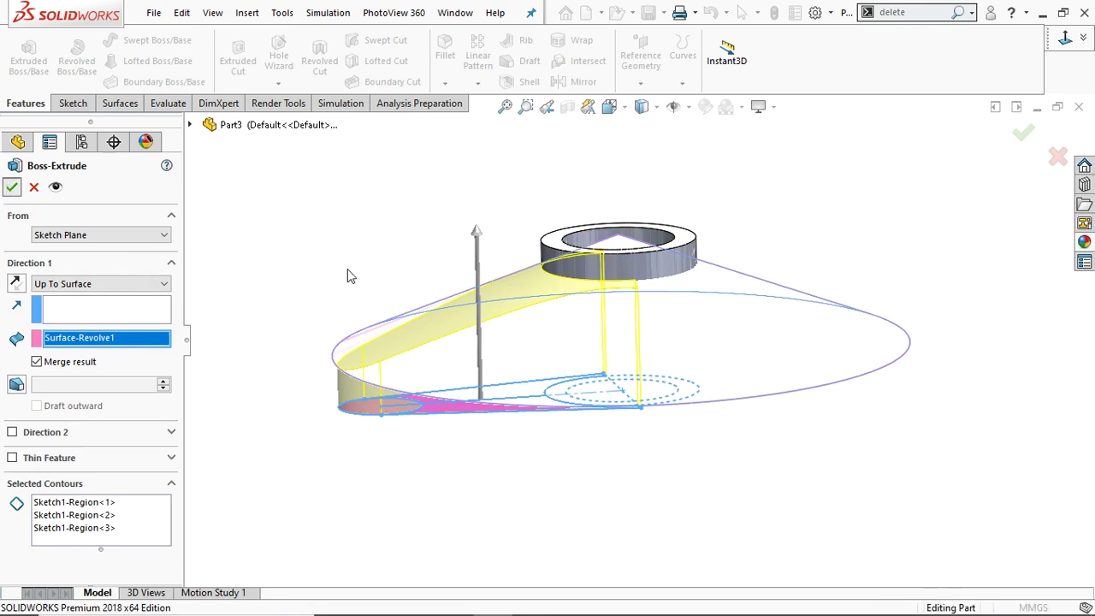
Hide the conical surface body and the base sketch
middle_drag(313, 389, 317, 435)
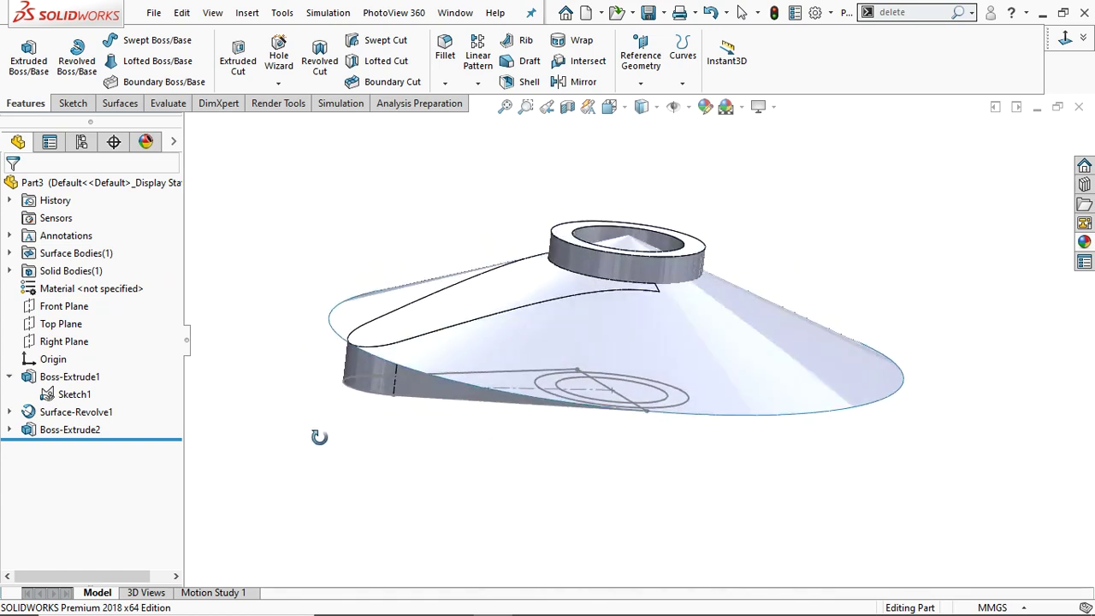
click(616, 342)
click(685, 299)
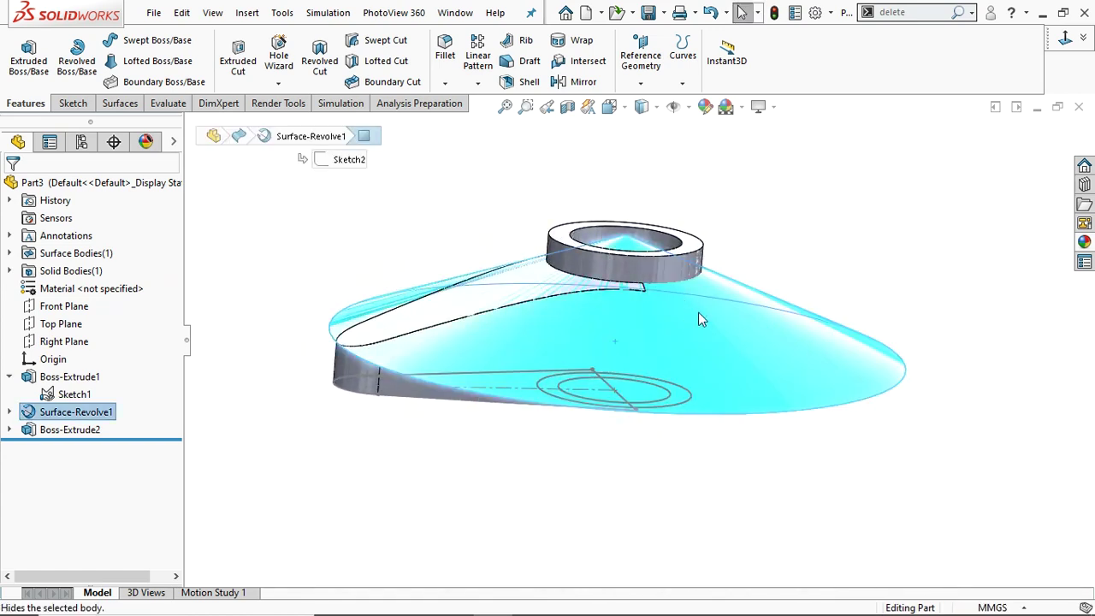
scroll(692, 358, up, 3)
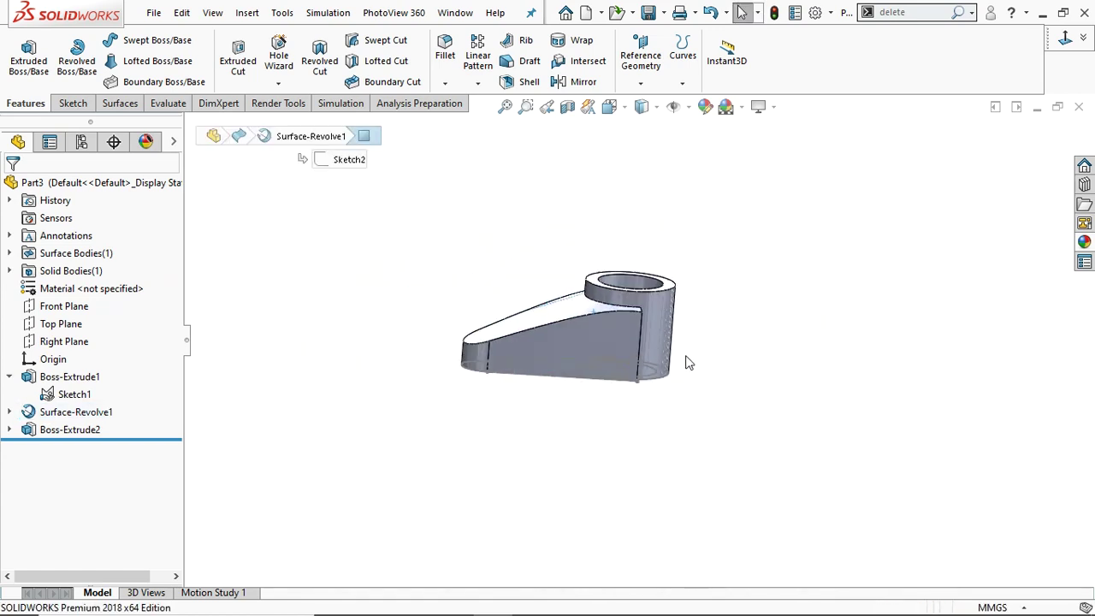
click(74, 394)
click(76, 363)
middle_drag(657, 326, 678, 307)
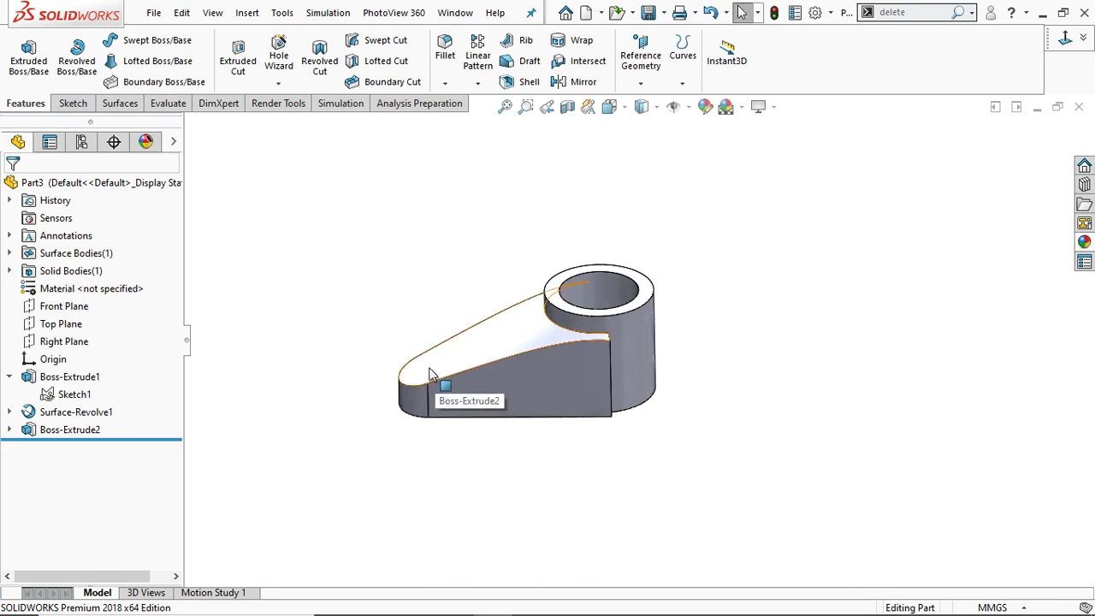
Add a through-all M4 ANSI Metric socket head cap screw counterbore with normal fit, centered on the arm's rounded end
click(556, 292)
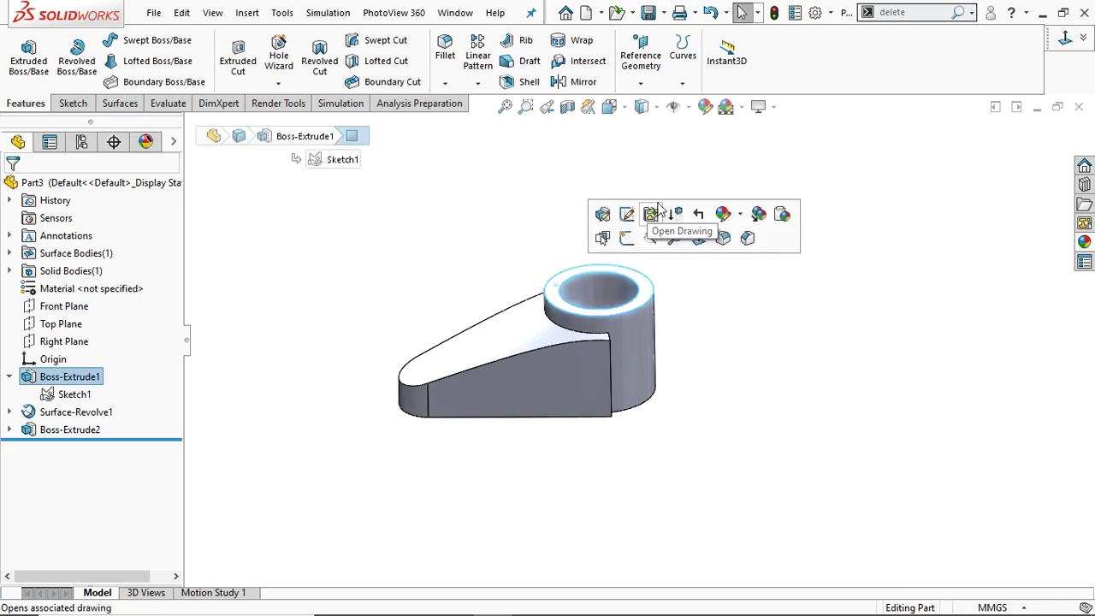
click(278, 83)
click(287, 101)
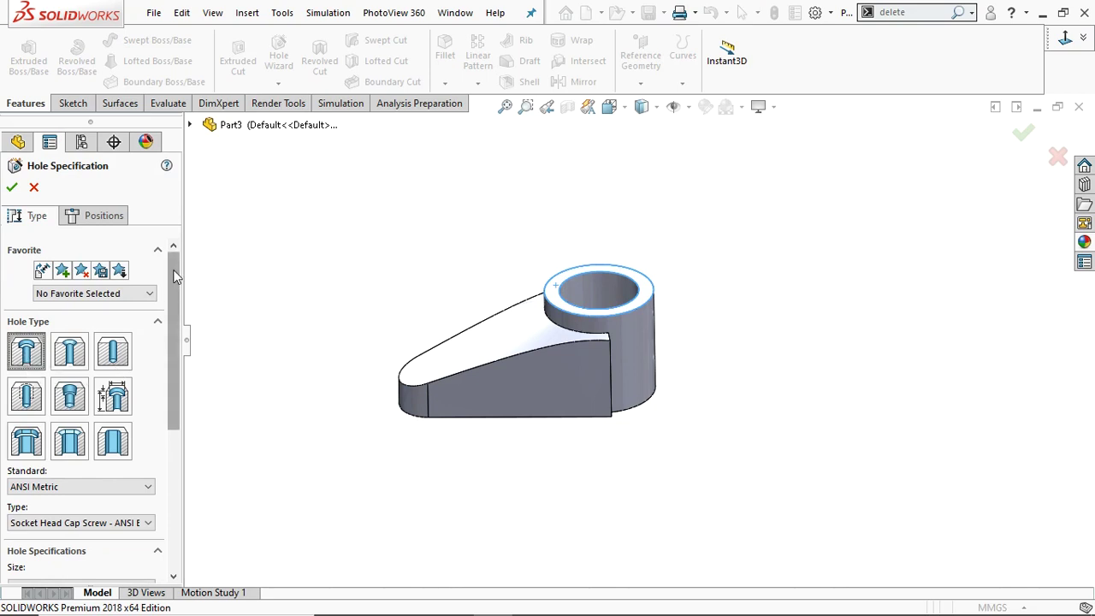
scroll(52, 316, down, 5)
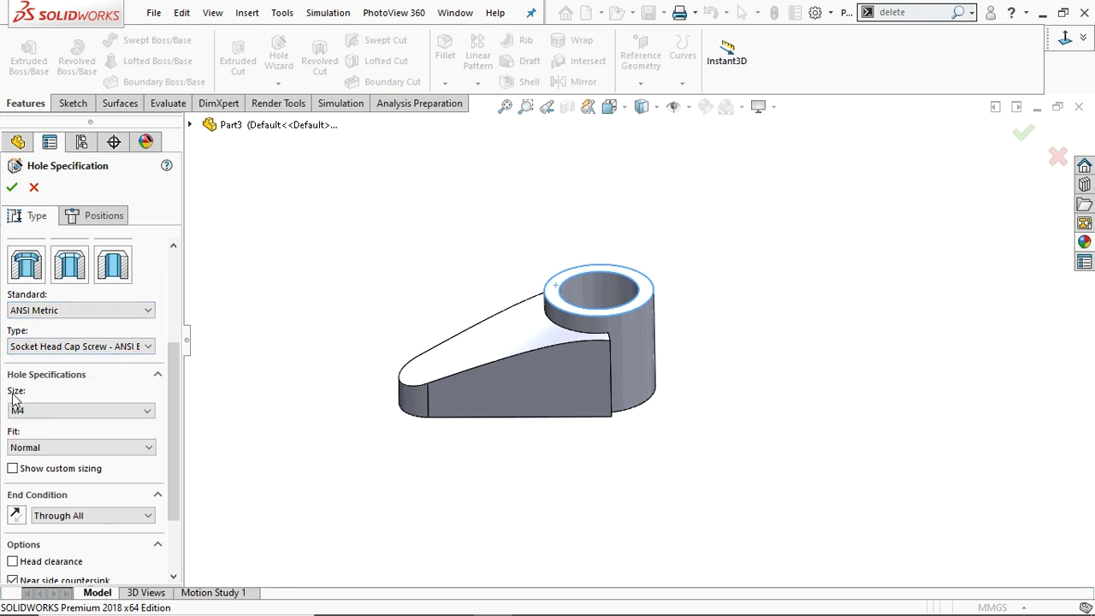
drag(170, 371, 167, 439)
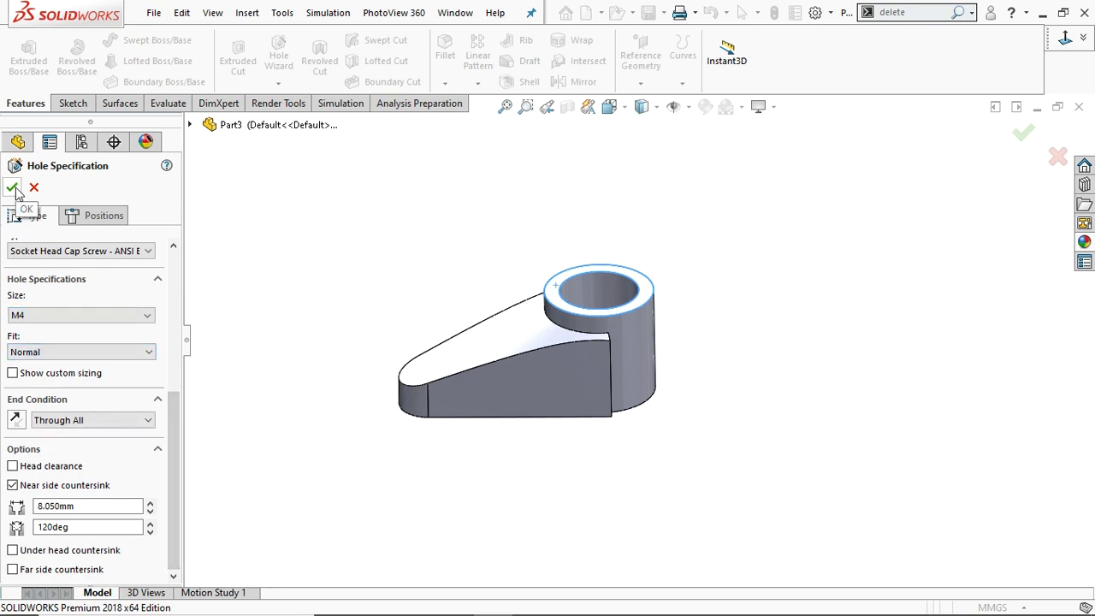
click(89, 217)
click(1069, 47)
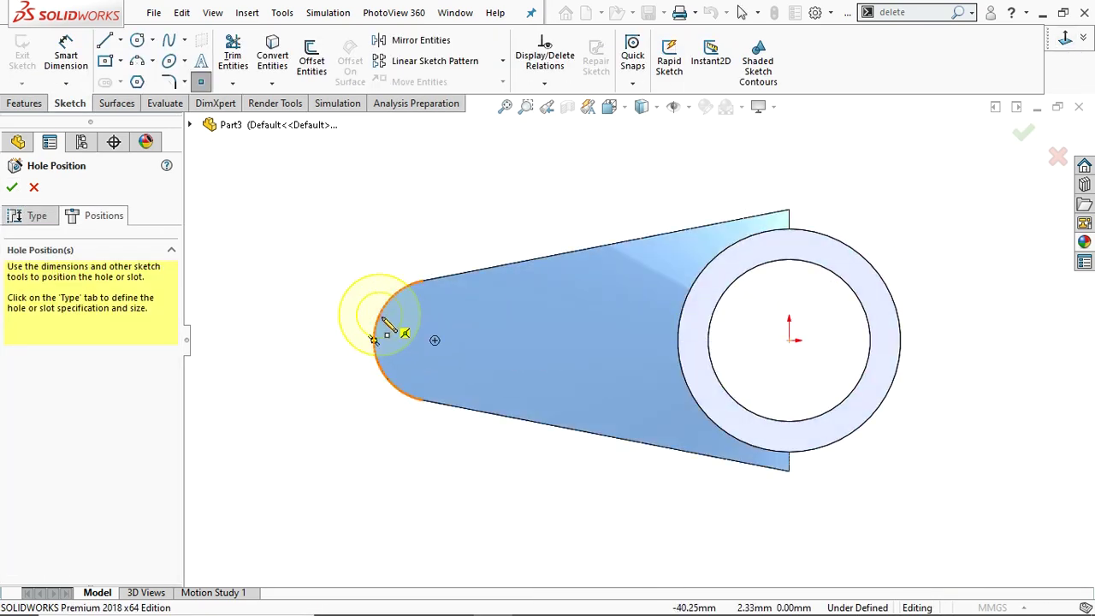
click(435, 341)
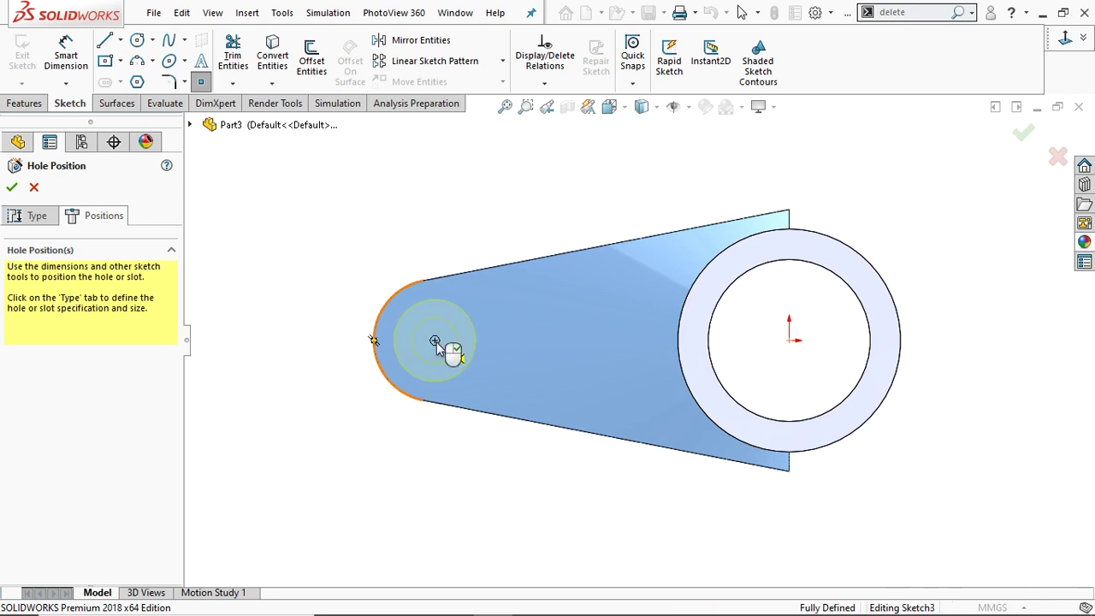
click(11, 188)
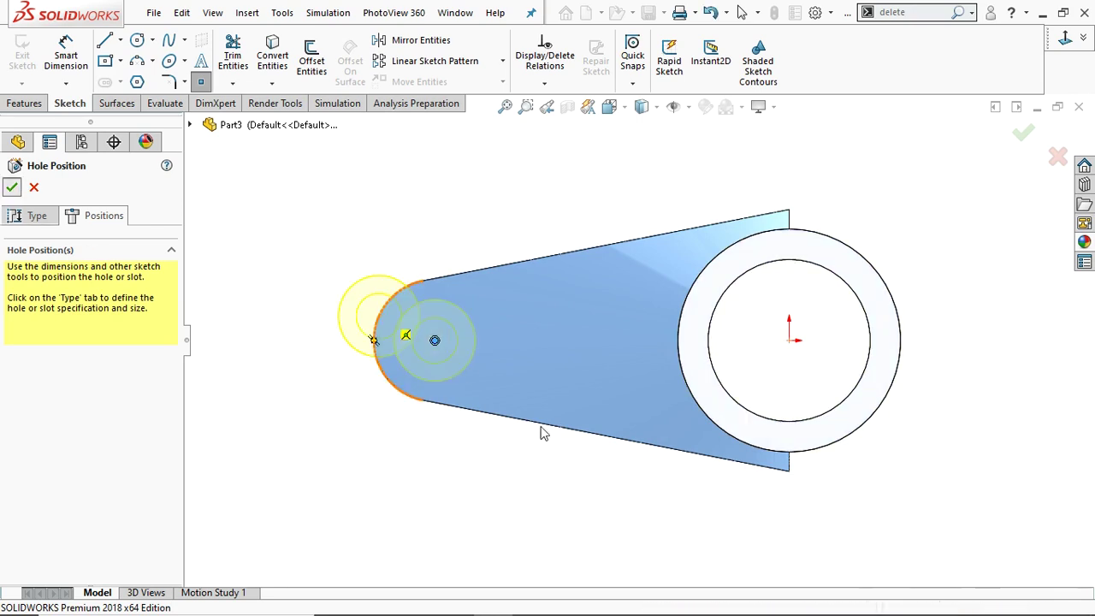
Edit the counterbore's profile sketch and delete the counterbore depth dimension
middle_drag(621, 459, 488, 384)
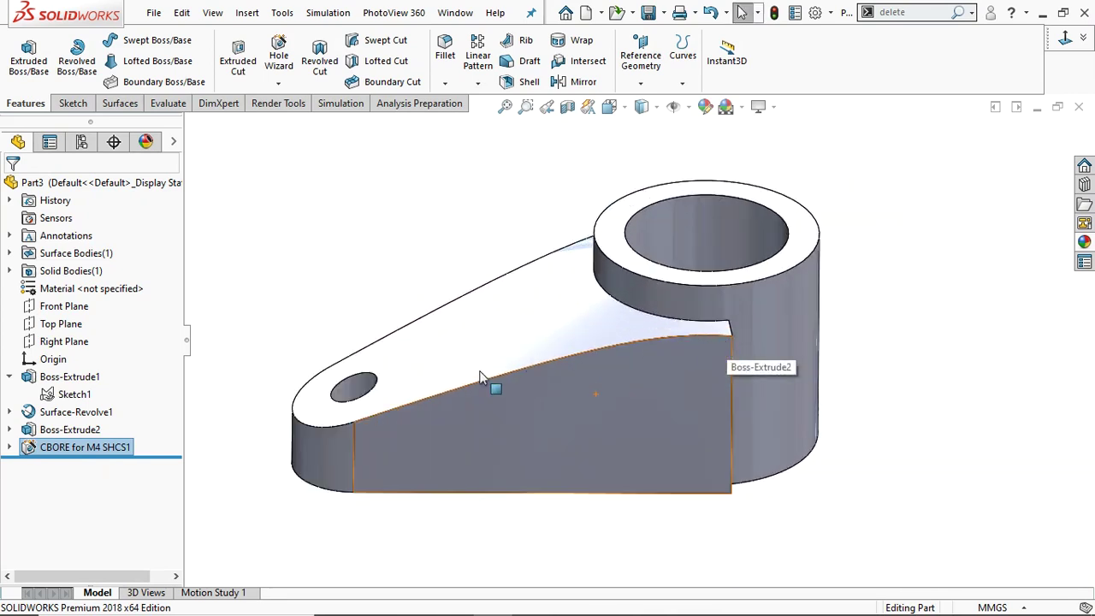
click(7, 450)
click(74, 482)
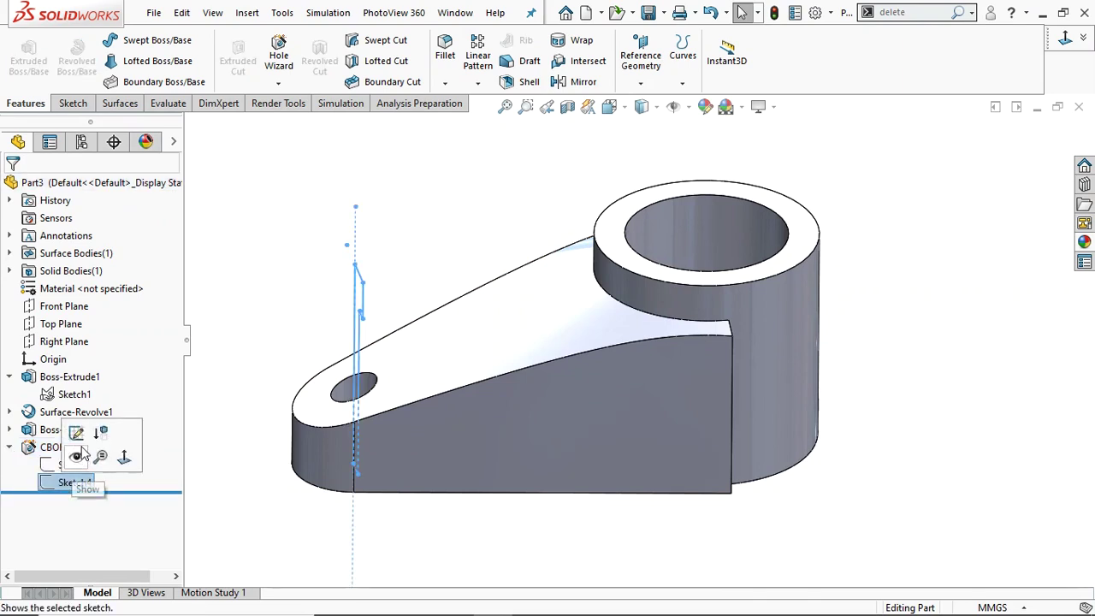
click(77, 432)
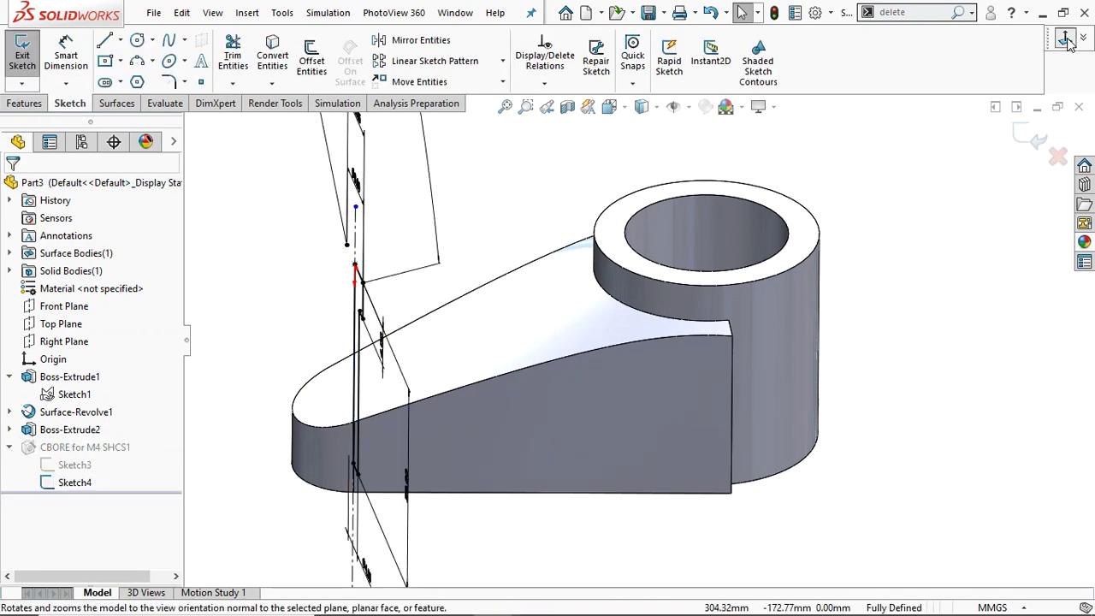
click(1067, 43)
click(659, 415)
key(Delete)
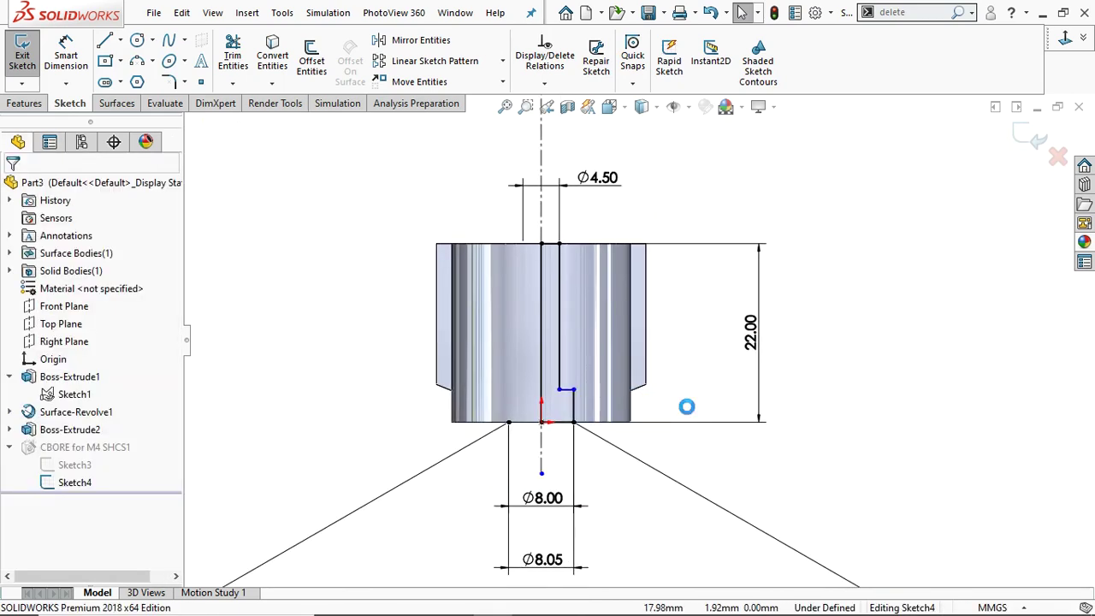
Dimension the length of the profile's 4.50 mm diameter bore section as 4 mm and finish the sketch
click(56, 58)
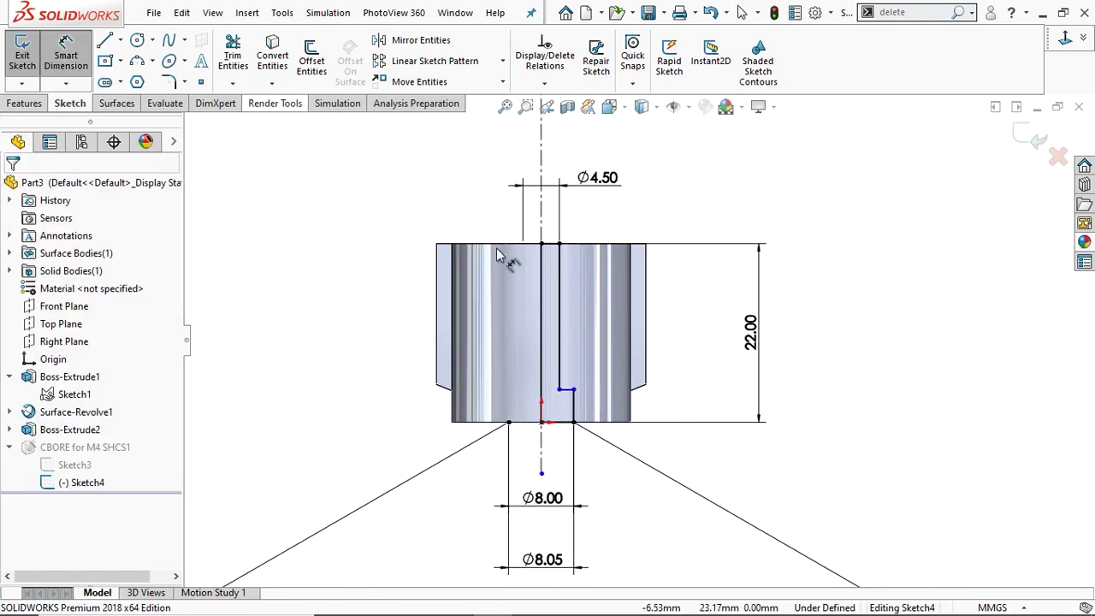
click(560, 335)
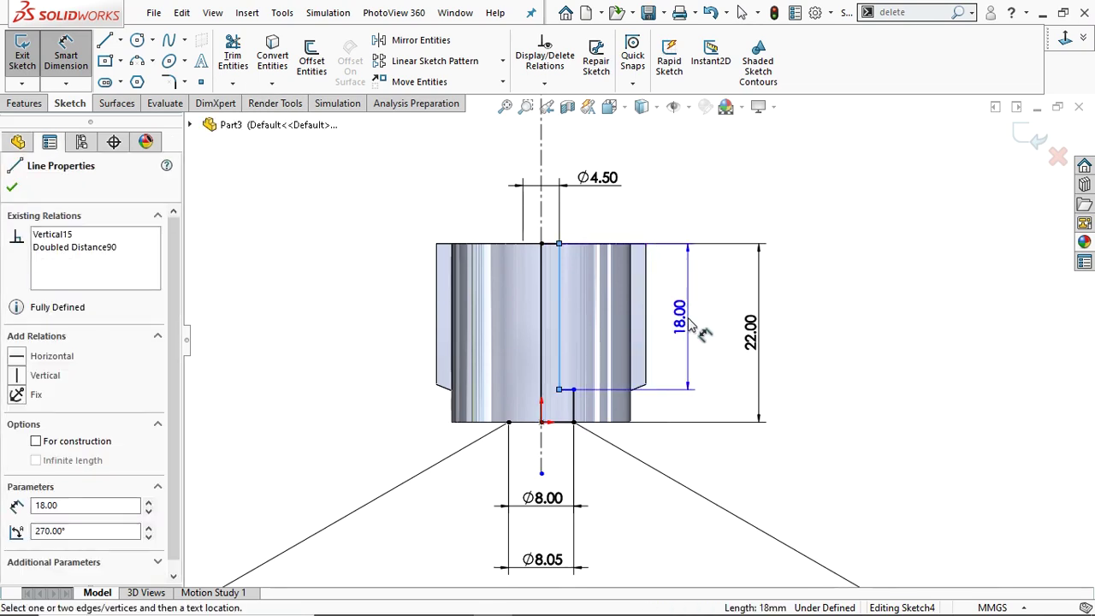
click(697, 333)
text(4)
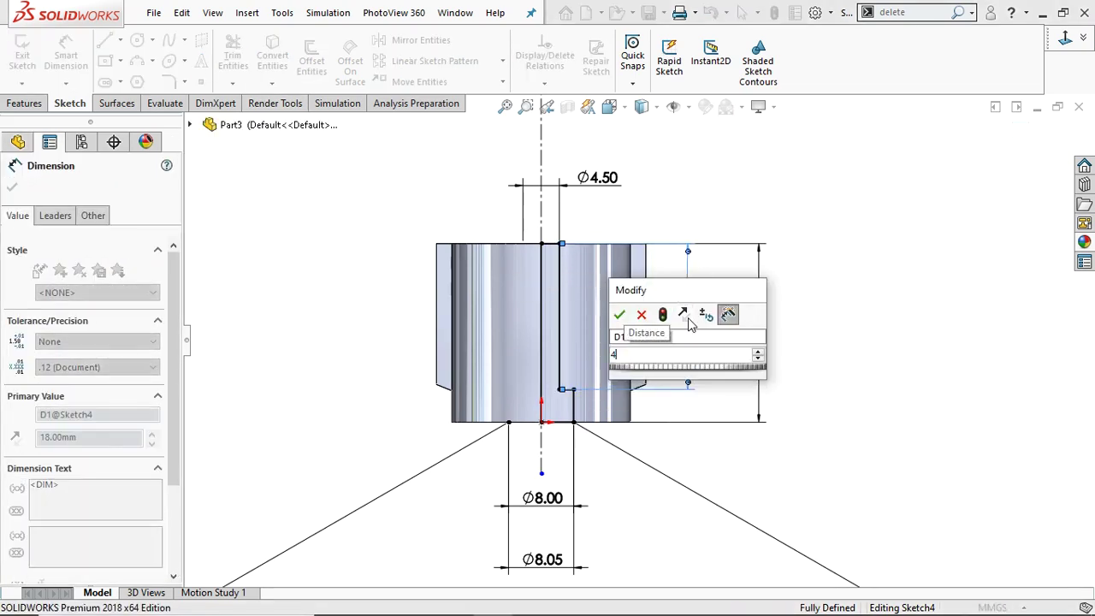
key(Return)
click(13, 188)
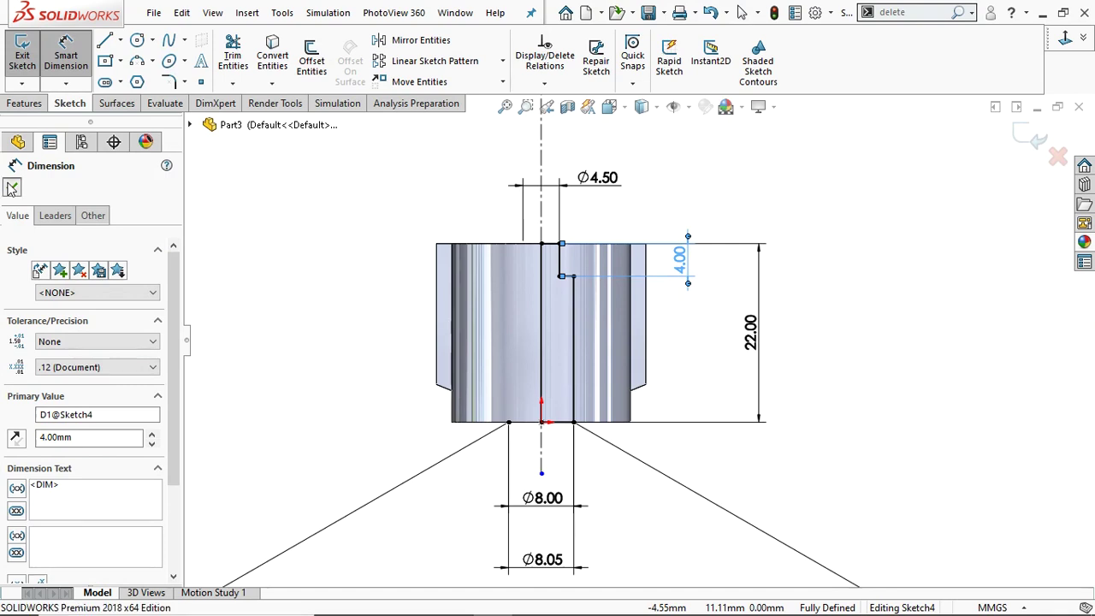
click(1020, 128)
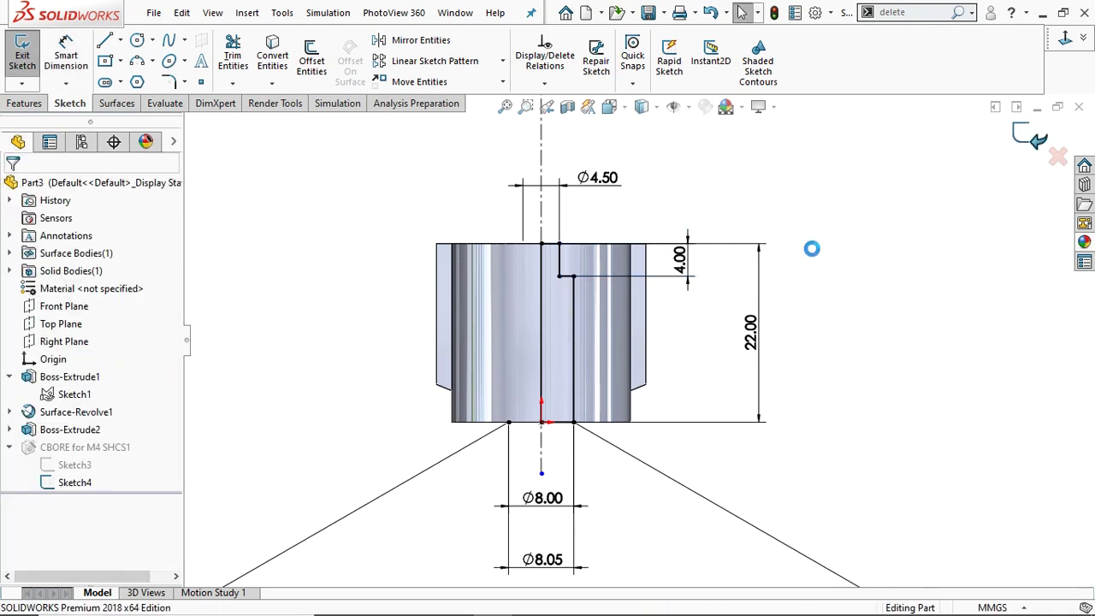
Circular-pattern the arm extrusion and its counterbored hole as 3 equally spaced instances over 360 degrees around the hub's circular edge
middle_drag(729, 318, 508, 324)
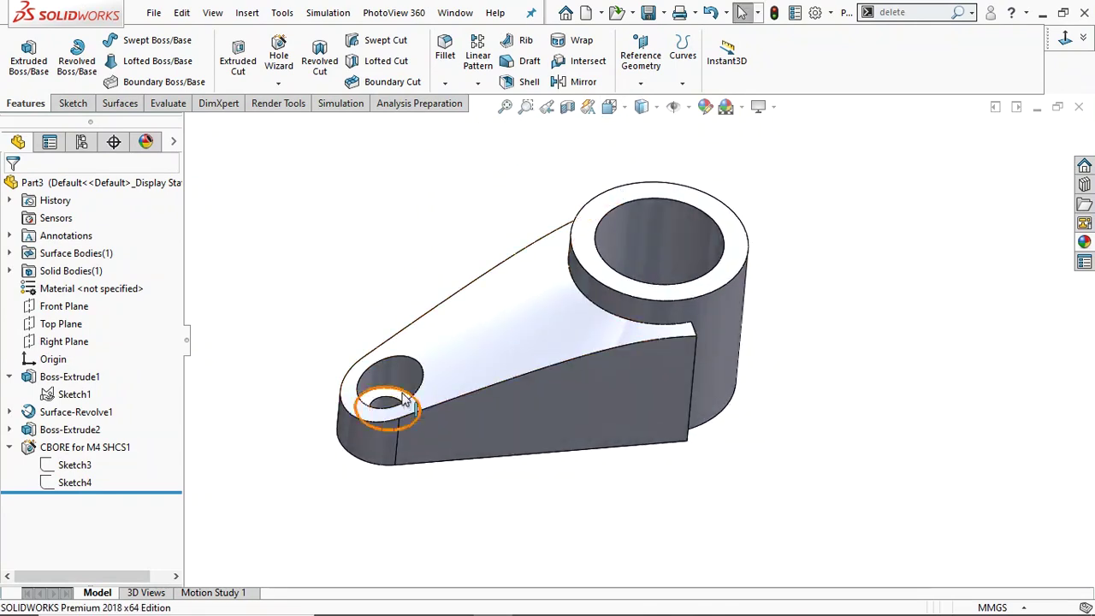
middle_drag(567, 447, 567, 353)
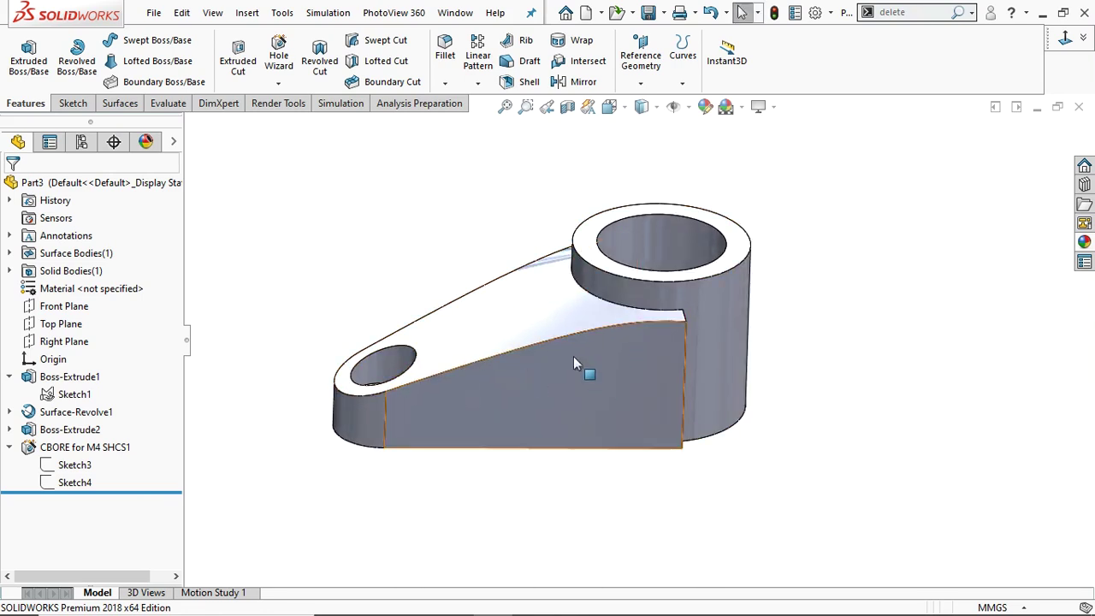
mouse_move(803, 379)
middle_down()
mouse_move(833, 371)
mouse_move(828, 385)
mouse_move(821, 376)
middle_up()
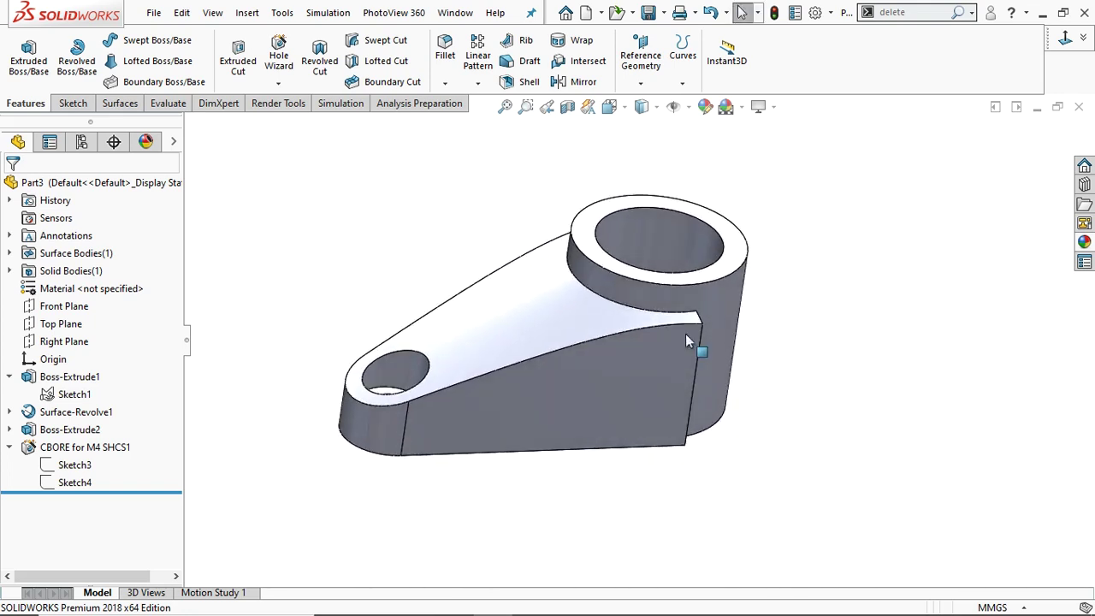
click(96, 450)
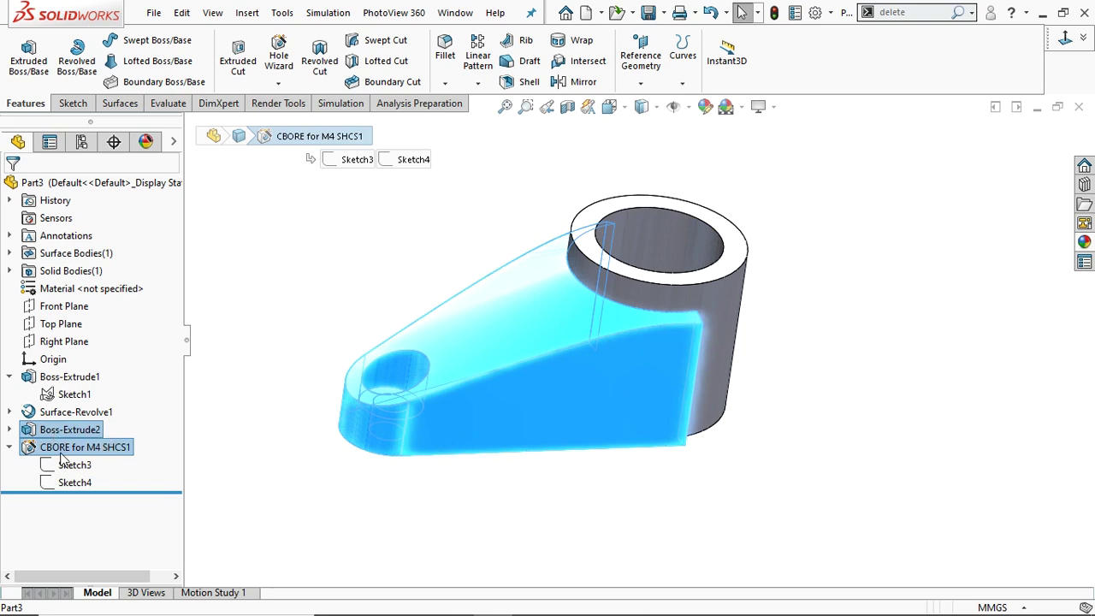
click(477, 84)
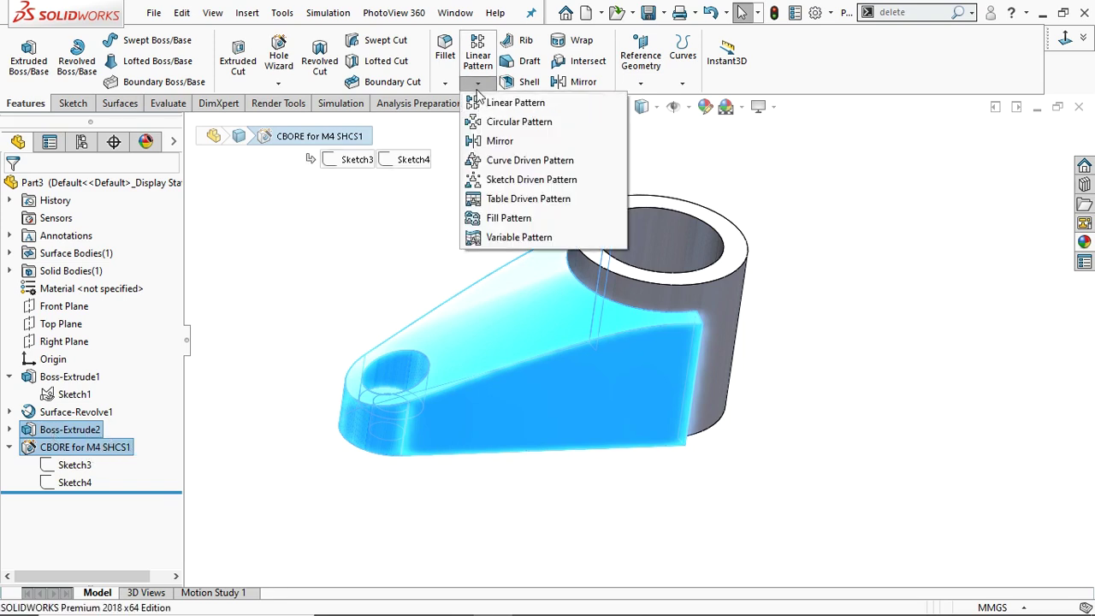
click(513, 121)
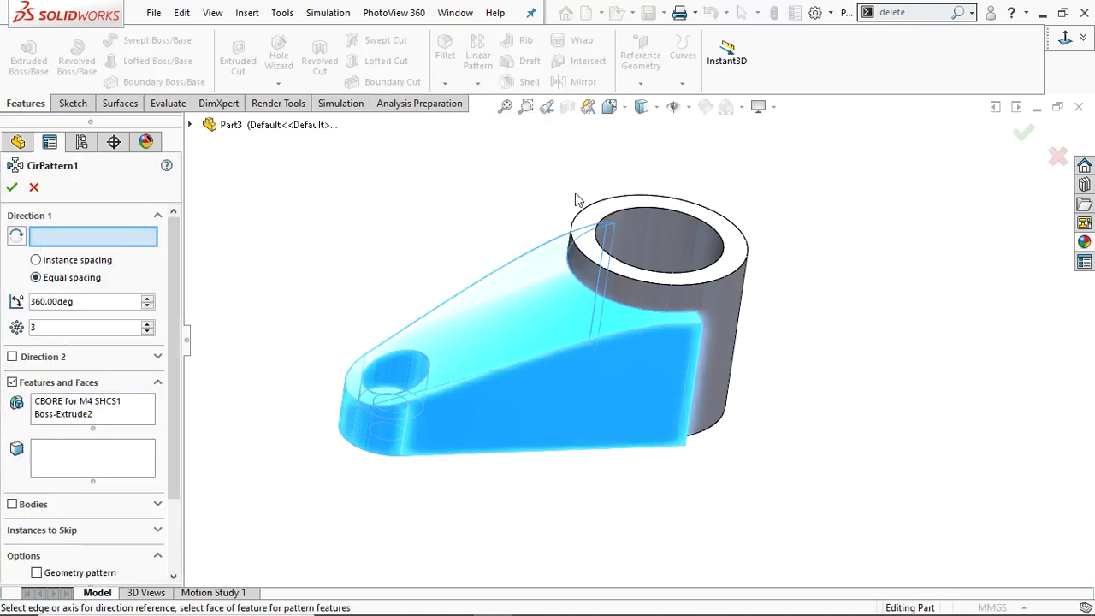
click(630, 208)
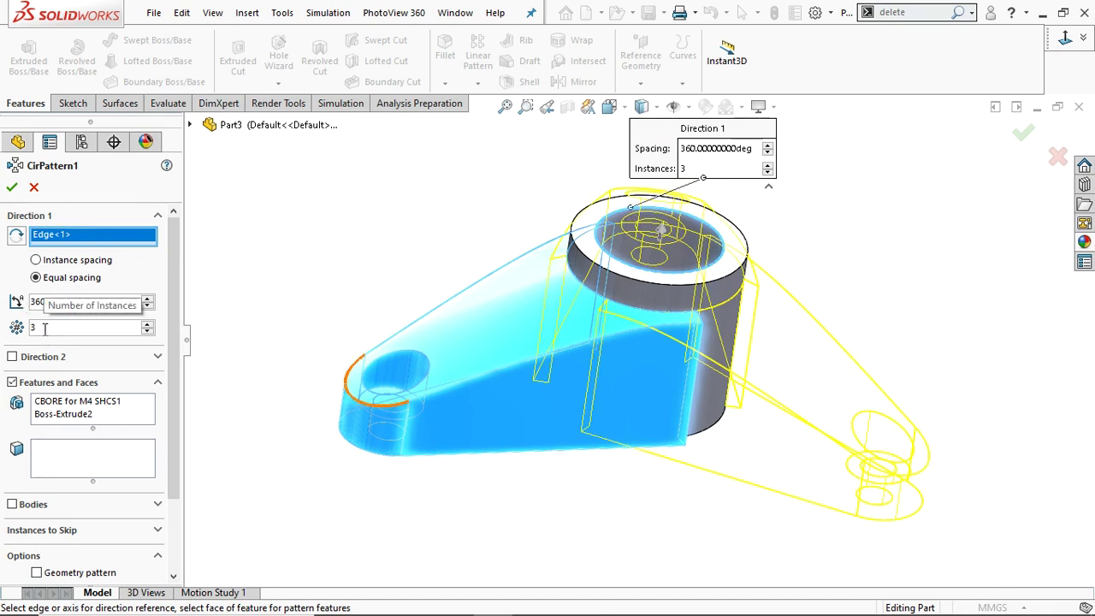
click(12, 189)
Fillet the three vertical inner edges where neighbouring arms meet with a 22 mm symmetric radius
middle_drag(827, 334, 838, 291)
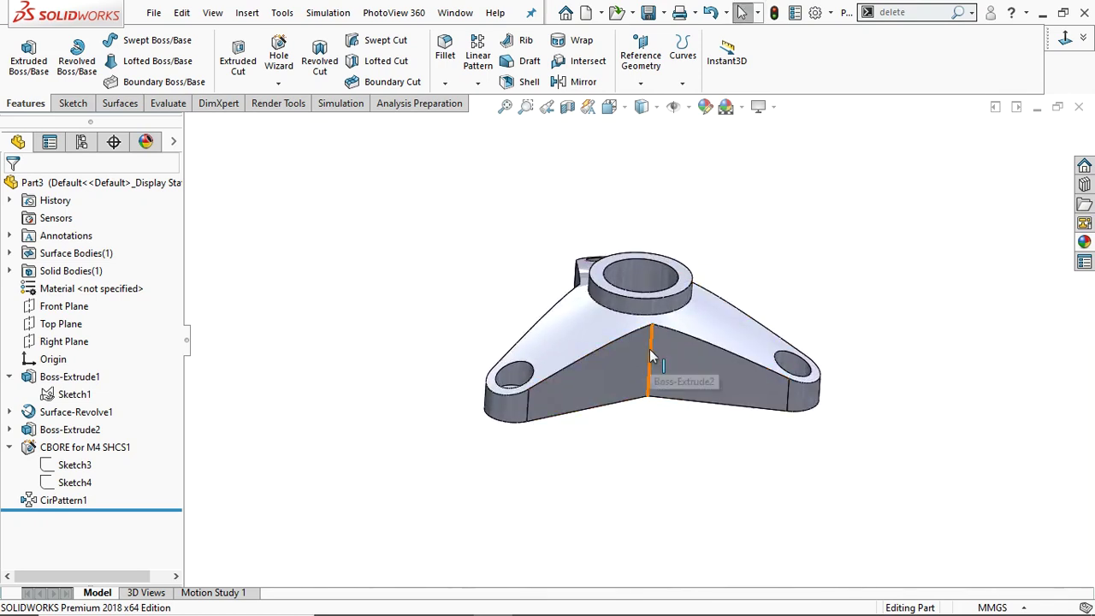
click(445, 52)
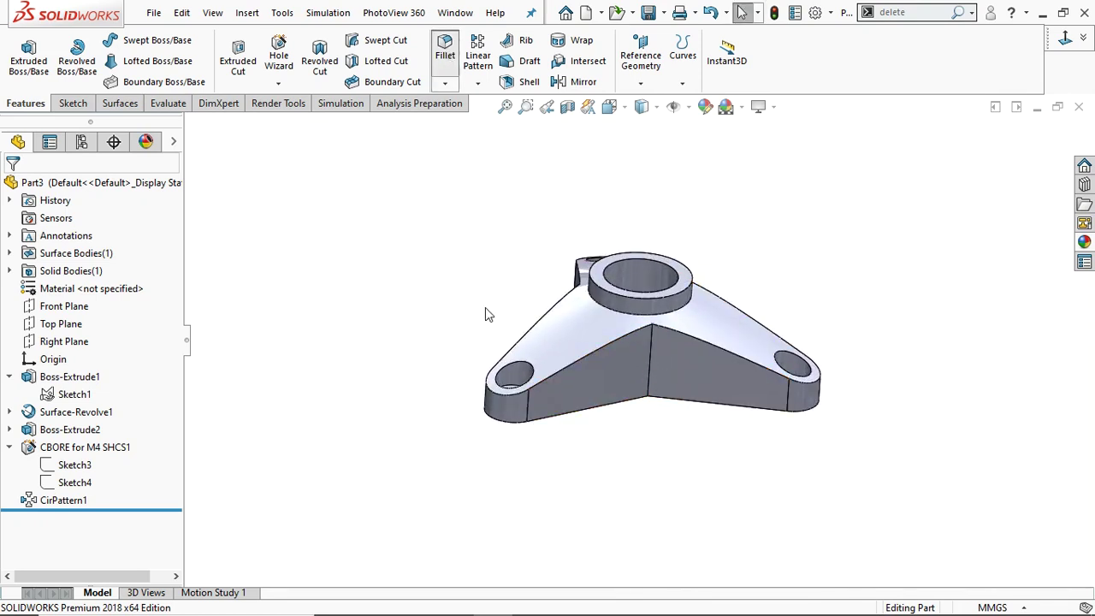
text(22)
key(Return)
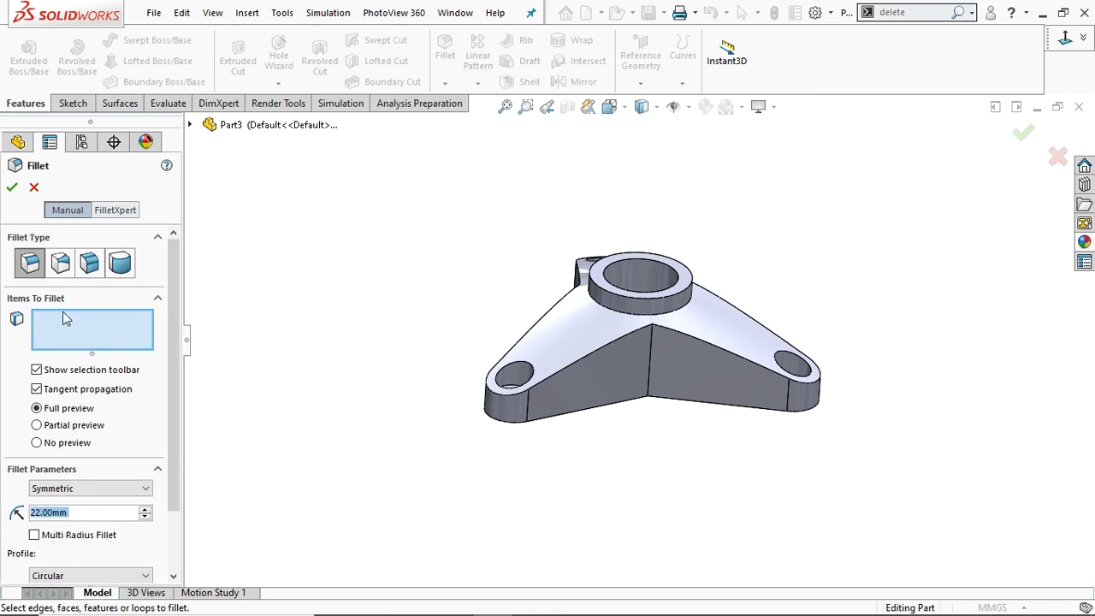
click(649, 367)
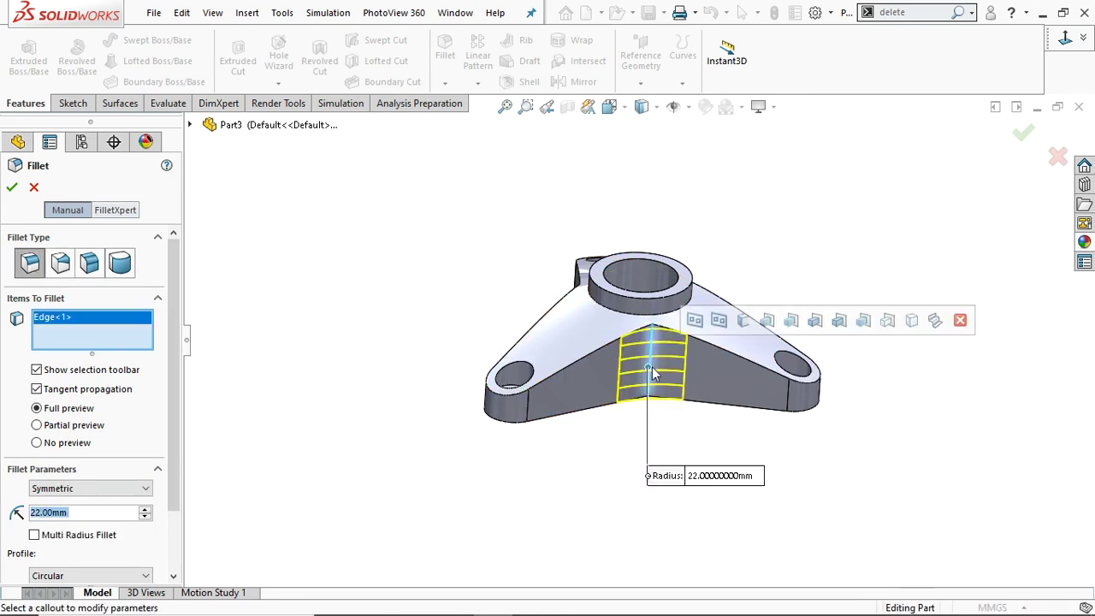
click(743, 321)
click(12, 188)
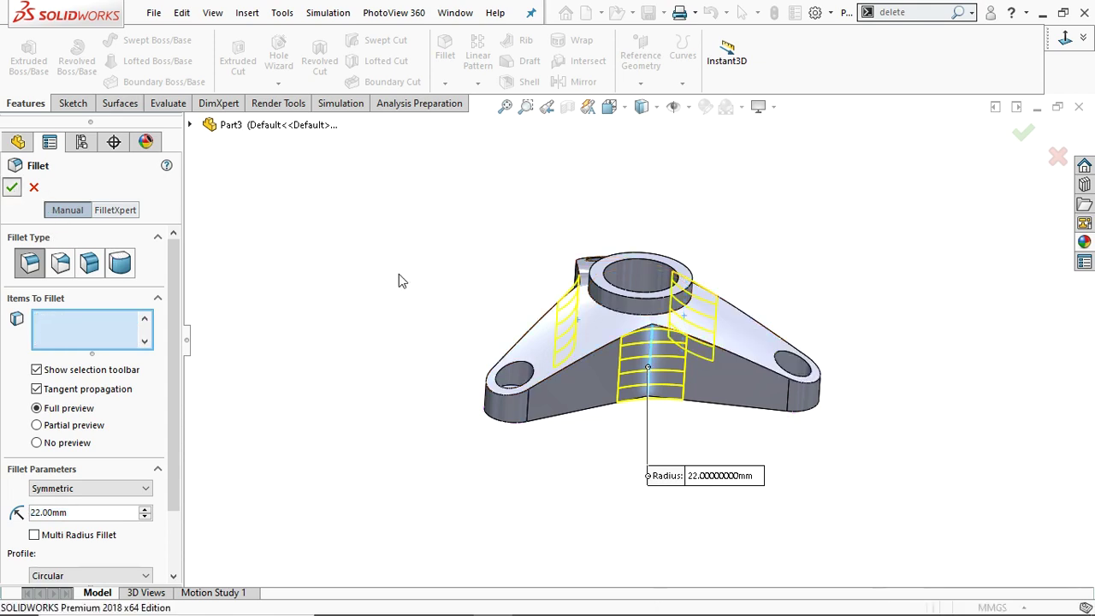
Add a 1 mm fillet along the upper outer edge of the arms and around the base of the hub
scroll(740, 318, down, 2)
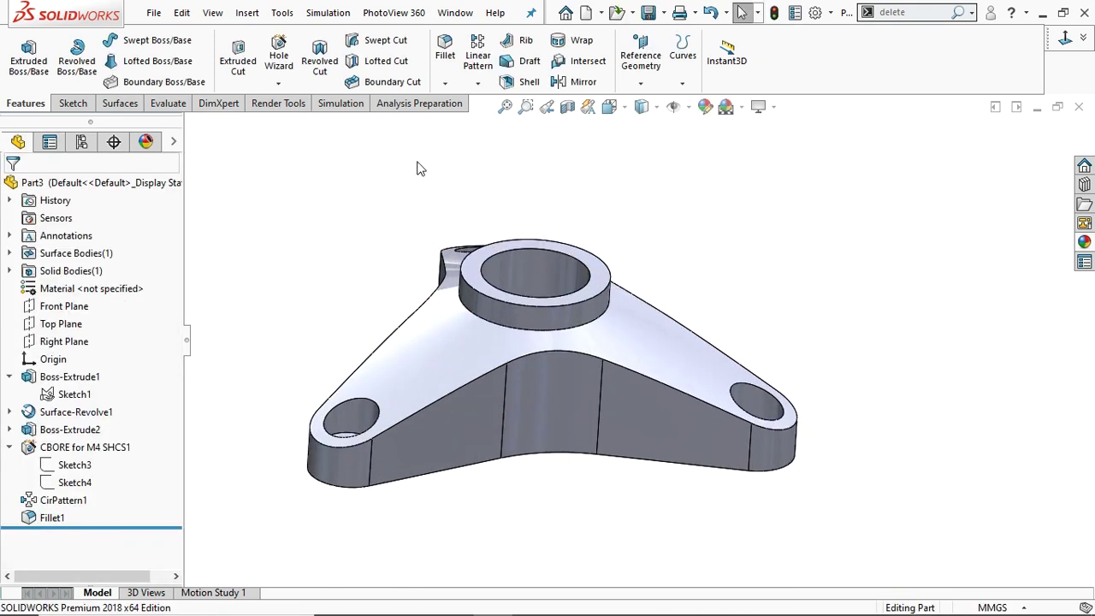
click(449, 68)
double_click(65, 513)
text(1)
key(Return)
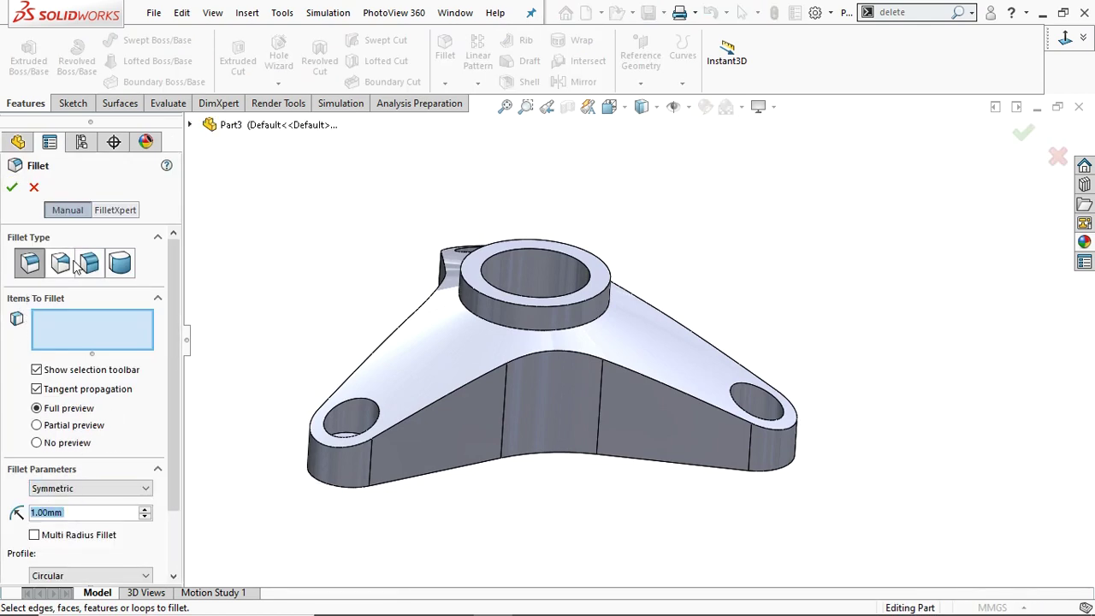
click(465, 385)
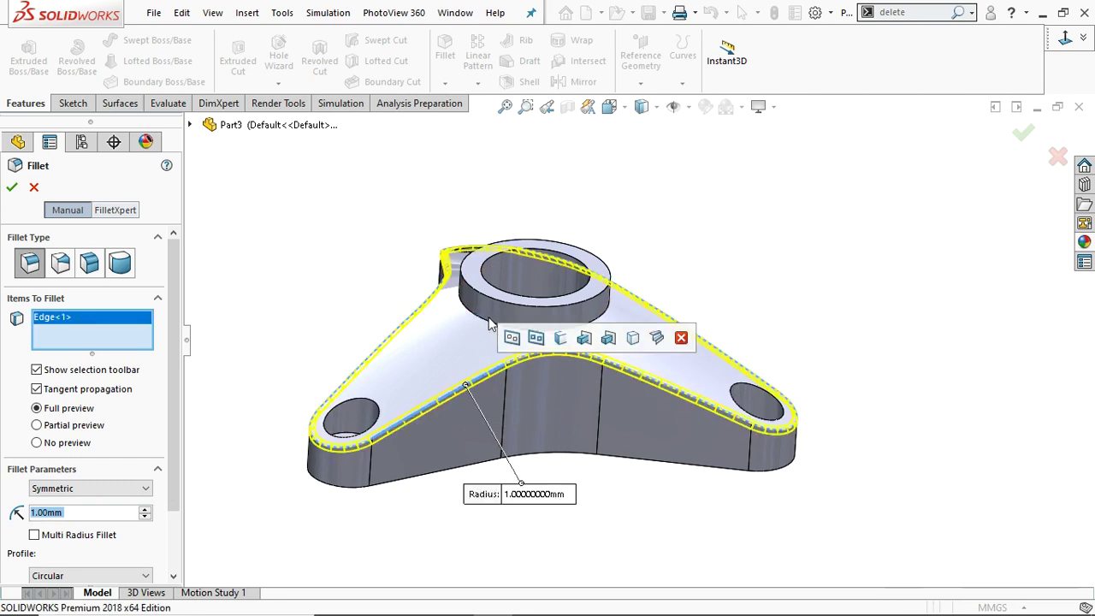
click(477, 315)
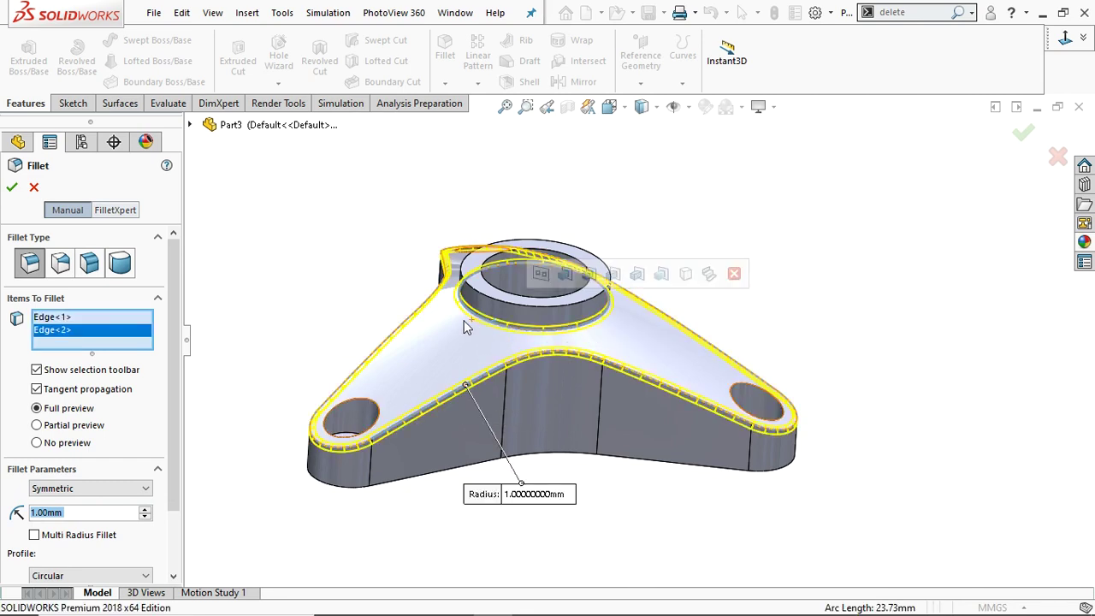
click(12, 188)
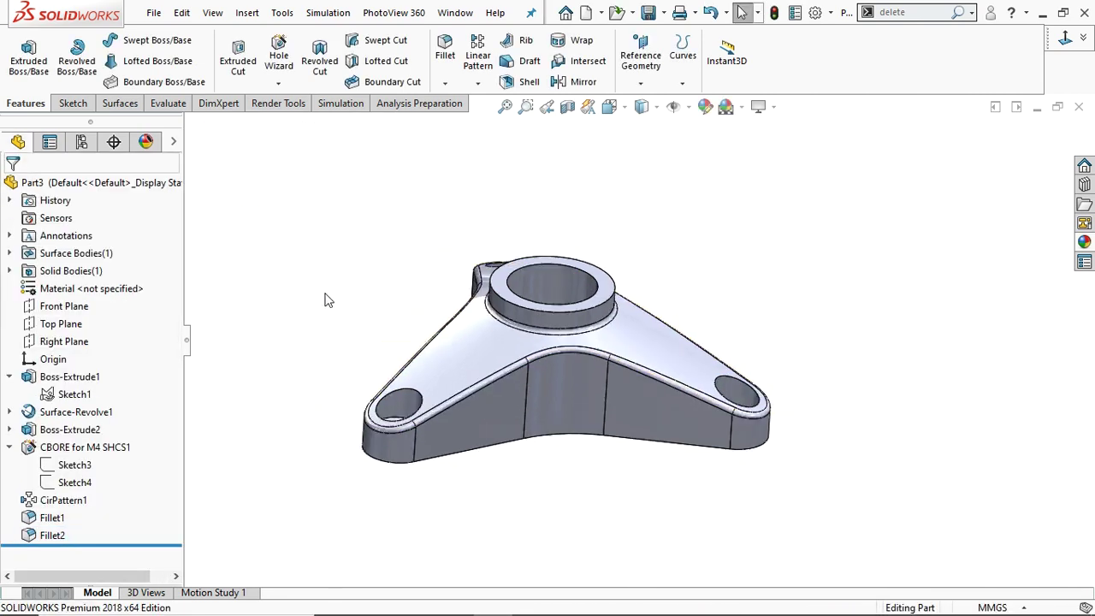
scroll(282, 333, down, 3)
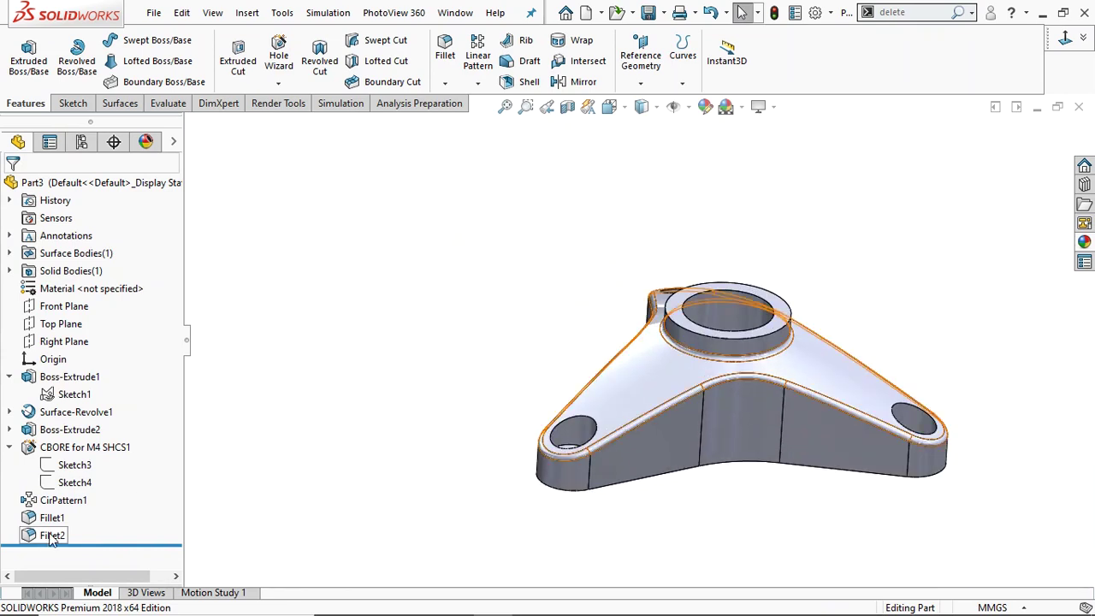
click(51, 535)
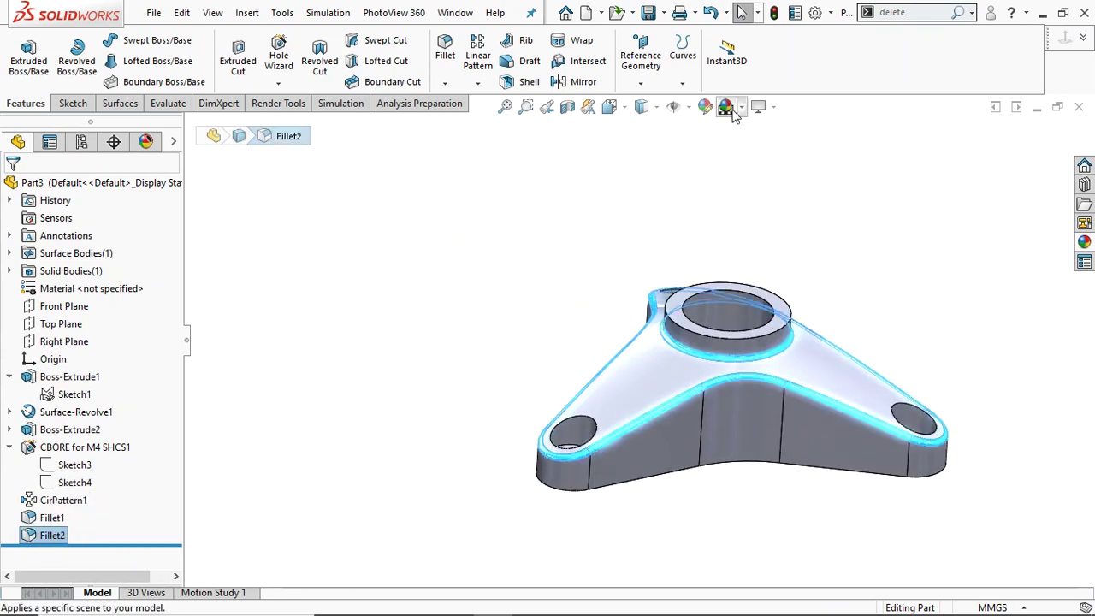
click(739, 178)
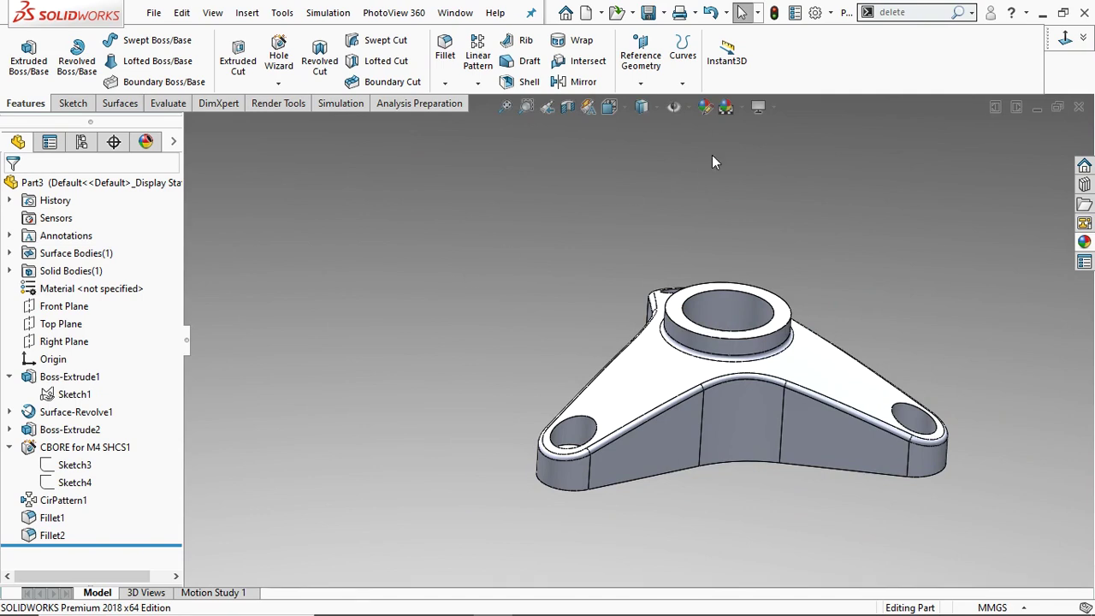
click(739, 109)
click(757, 148)
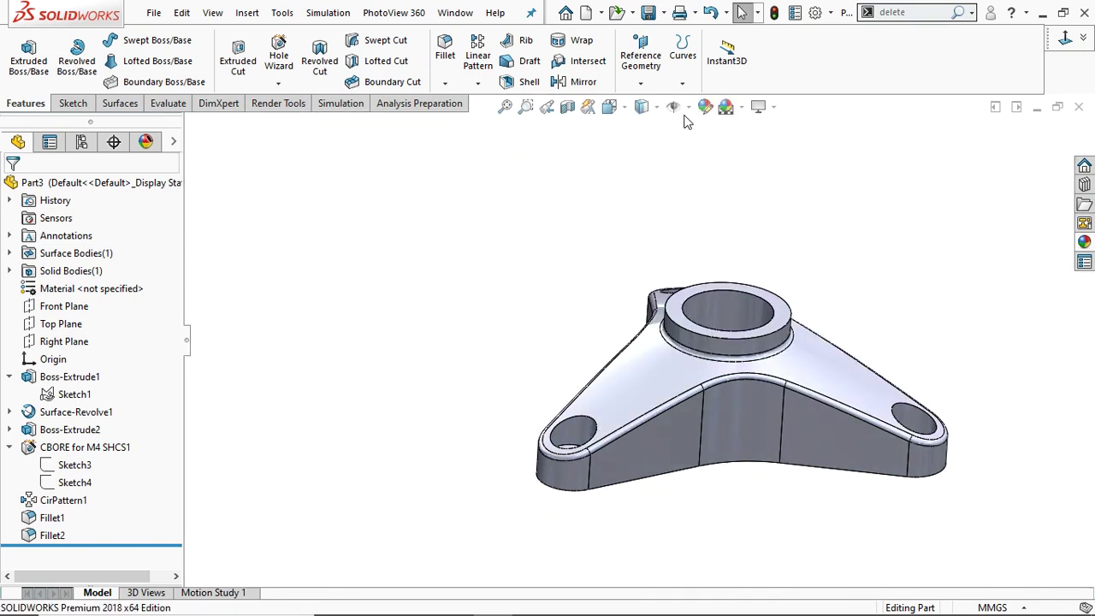
click(704, 107)
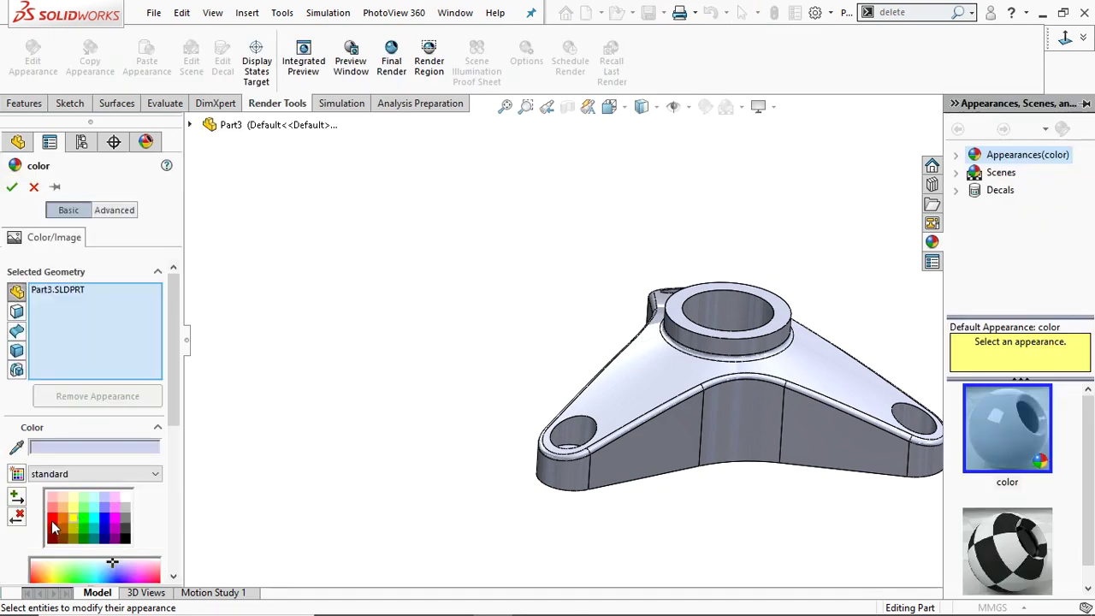
click(53, 528)
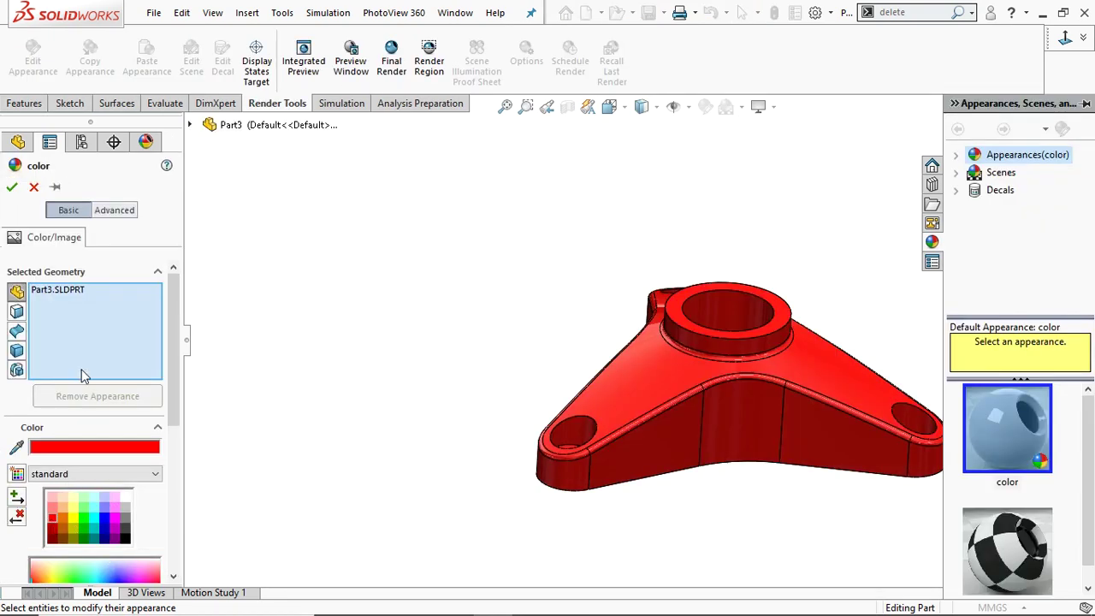
right_click(98, 290)
click(138, 301)
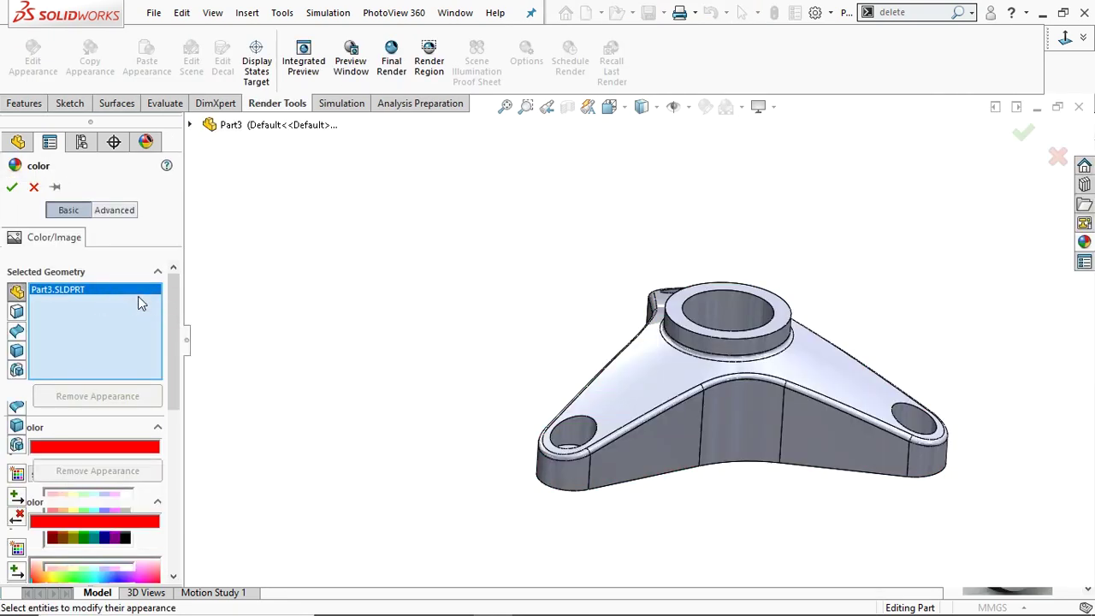
click(33, 186)
Apply a red appearance to the 1 mm fillet feature only
click(51, 534)
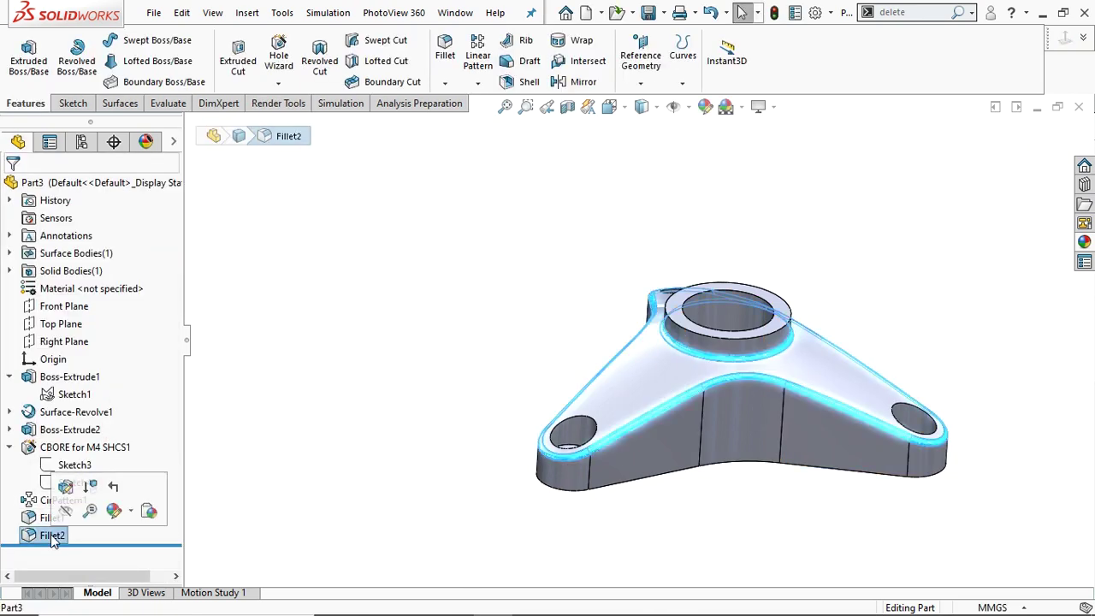
click(705, 106)
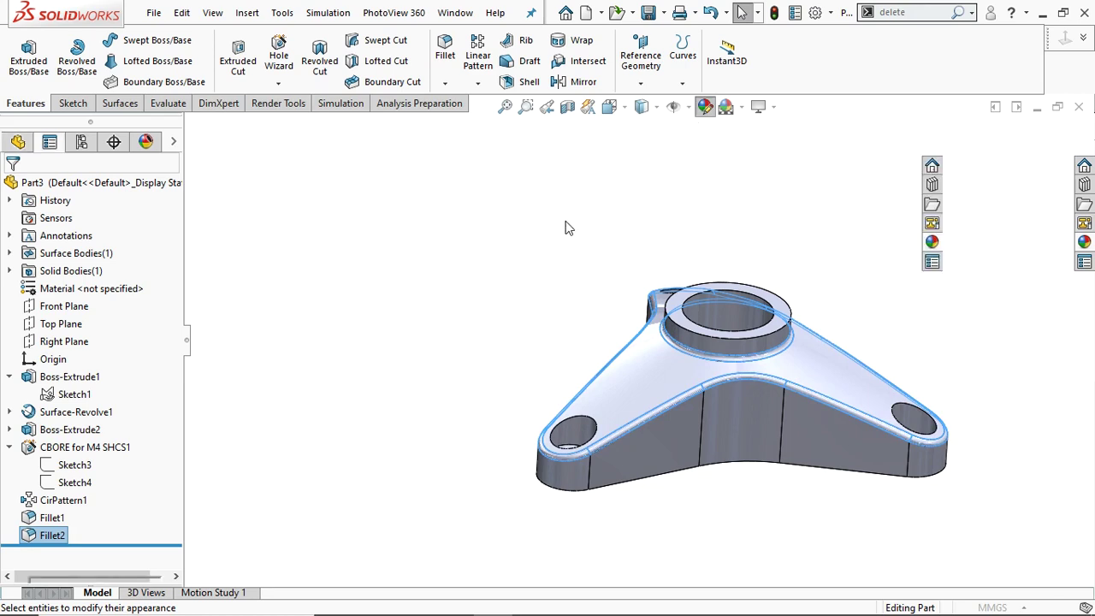
click(54, 515)
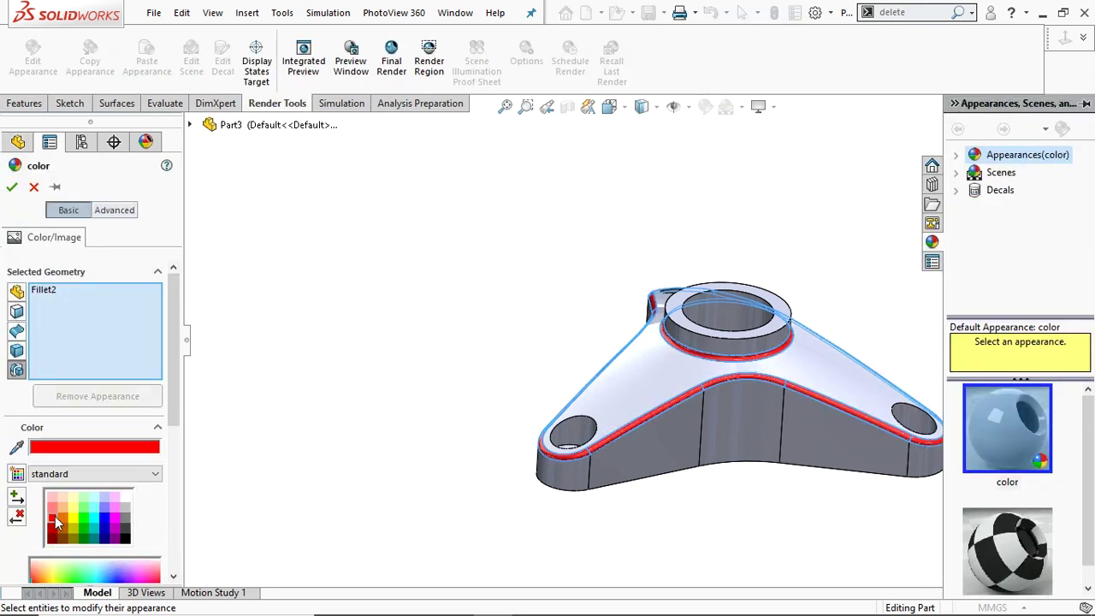
click(12, 187)
Apply a yellow appearance to the whole part
key(f)
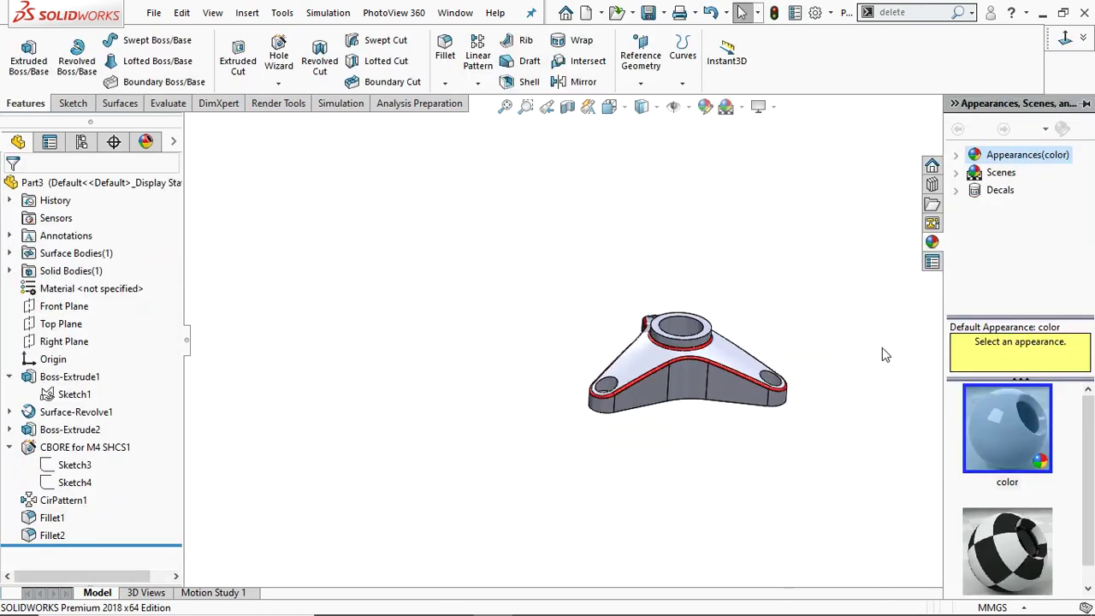
click(65, 184)
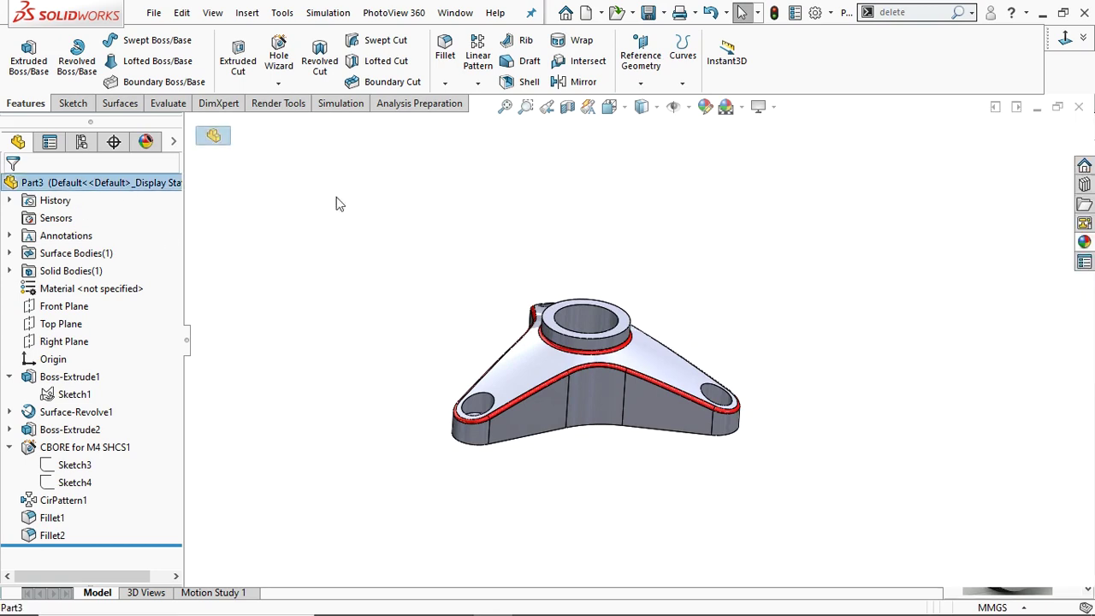
click(704, 107)
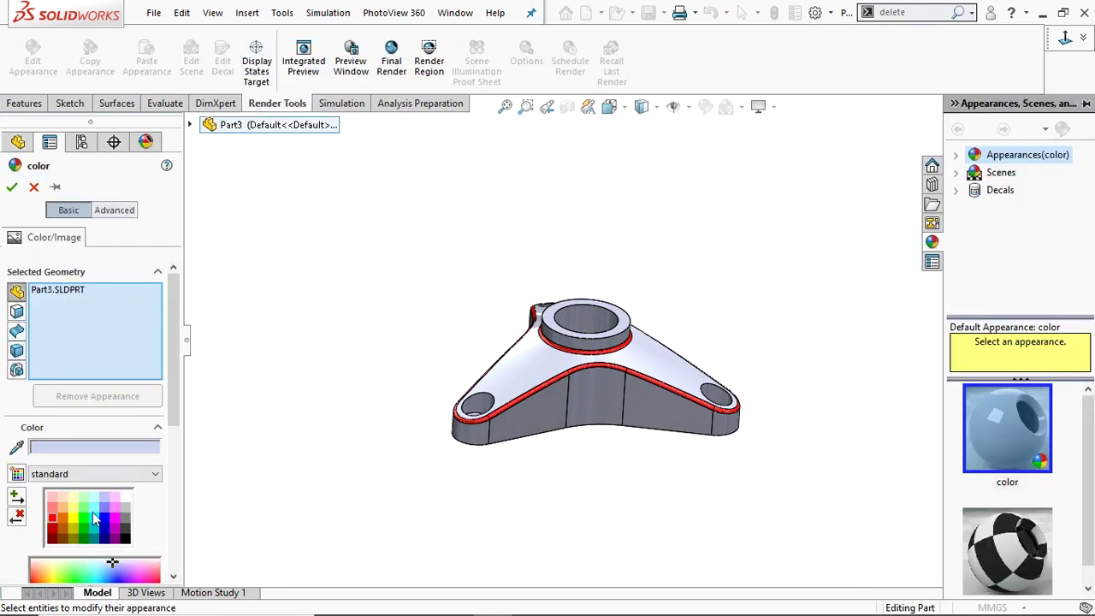
click(72, 517)
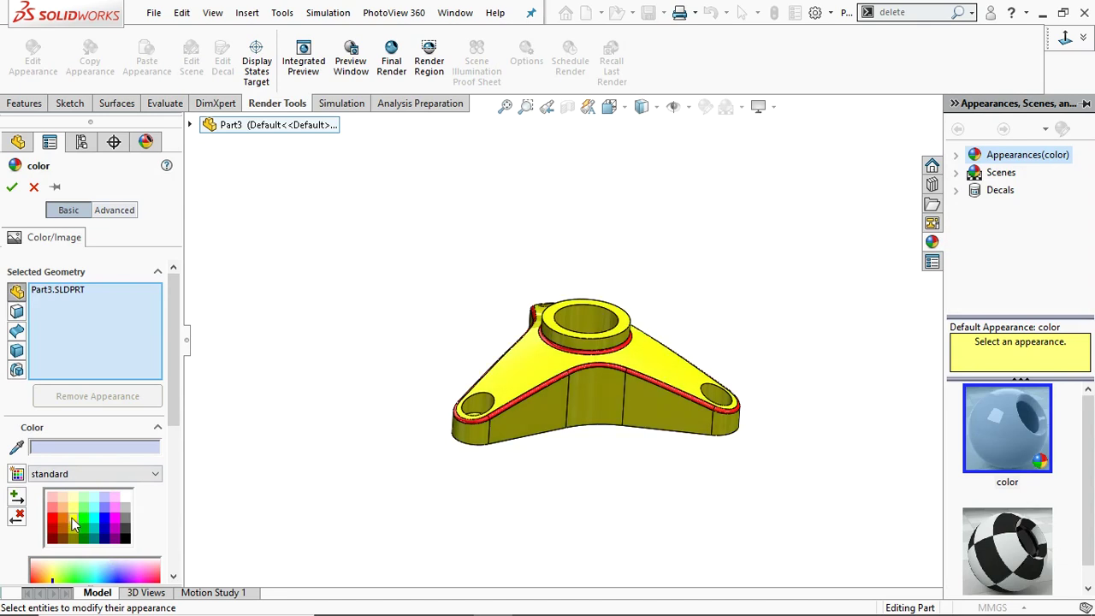
click(12, 188)
Assign Plain Carbon Steel as the material of the whole part
scroll(602, 349, down, 5)
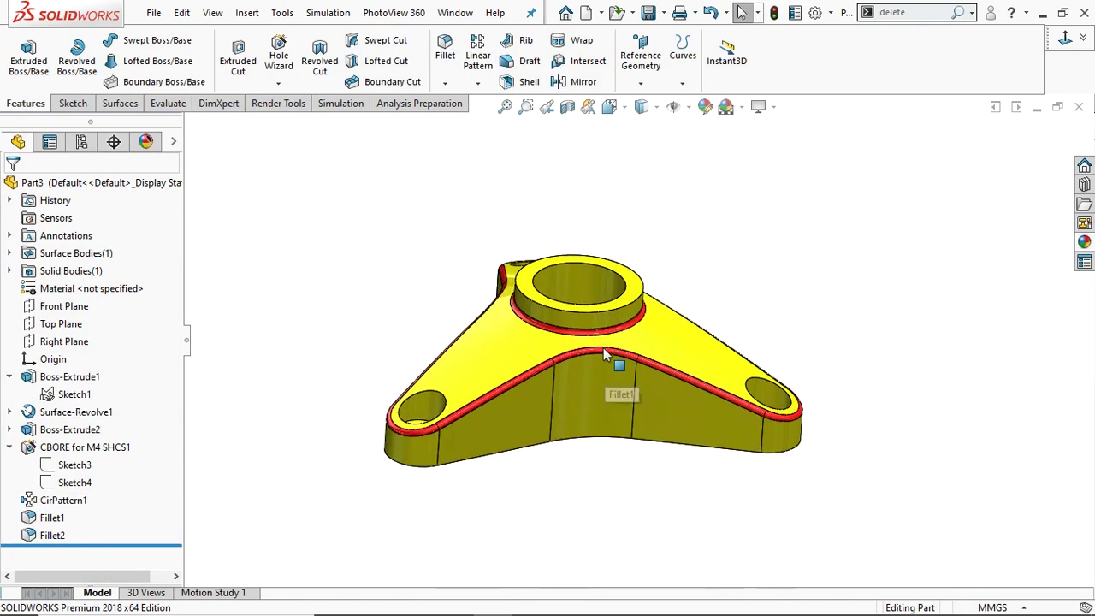
scroll(496, 343, up, 3)
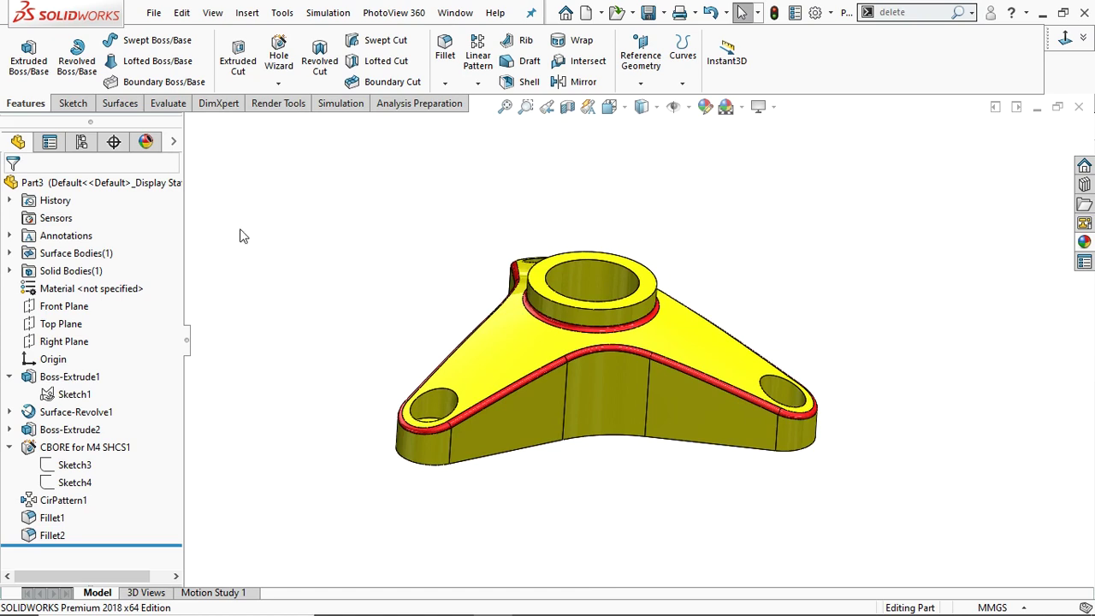
right_click(77, 184)
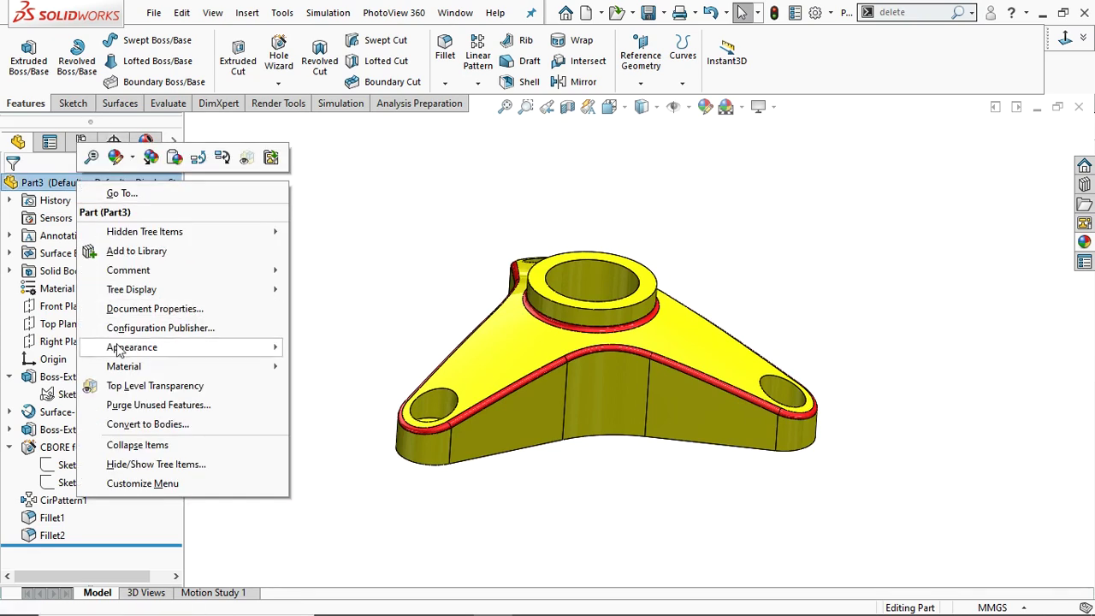
mouse_move(257, 367)
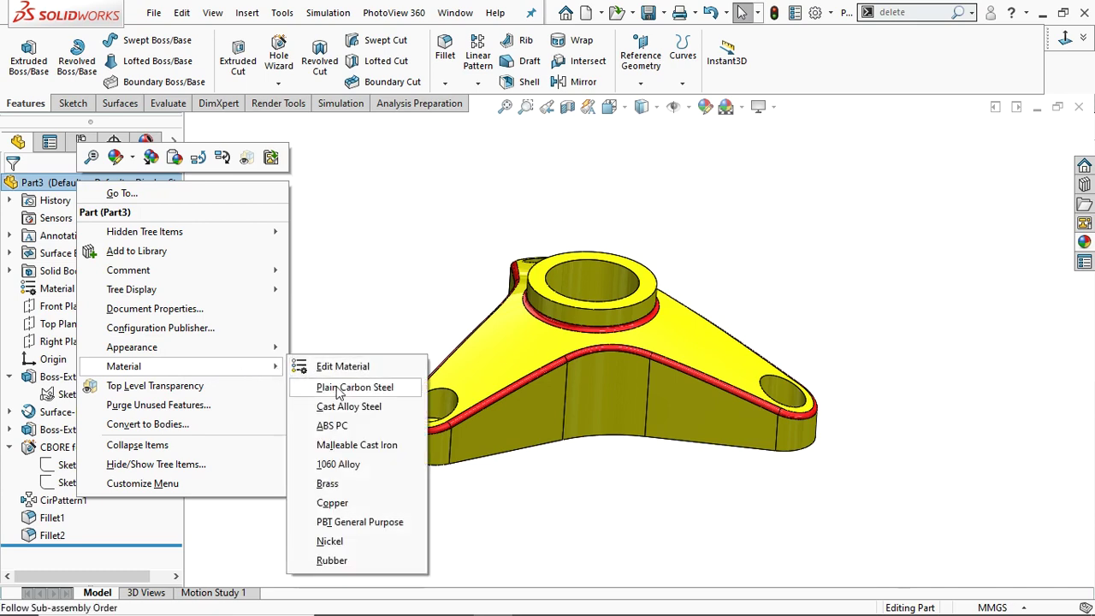
click(342, 386)
Suppress both existing fillet features, the 22 mm one between the arms and the 1 mm edge fillet
middle_drag(420, 288, 492, 304)
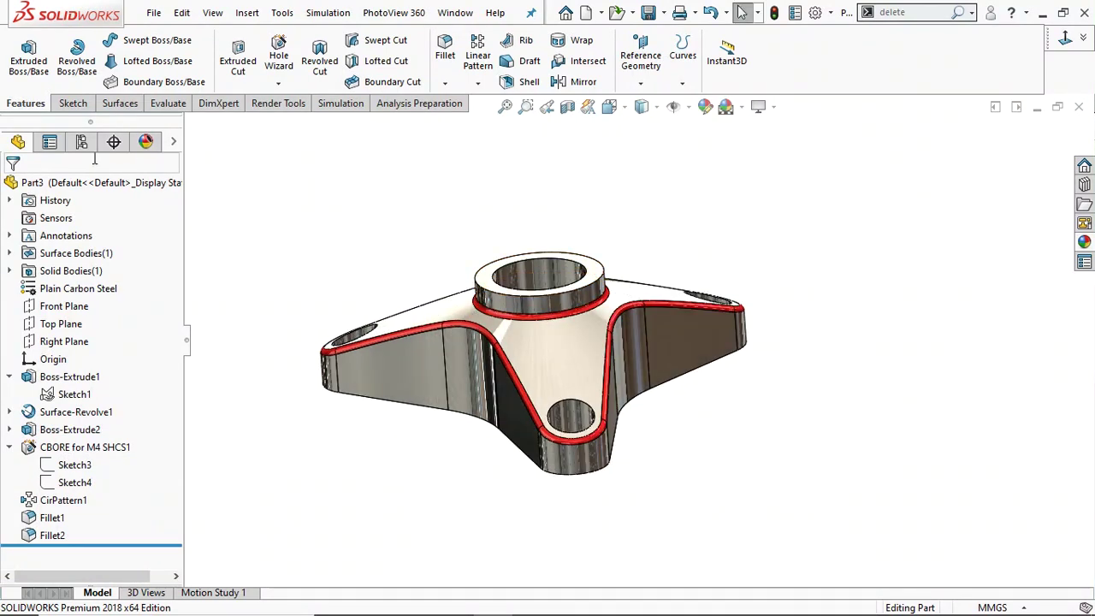
scroll(423, 291, up, 2)
ctrl+middle_drag(422, 293, 615, 358)
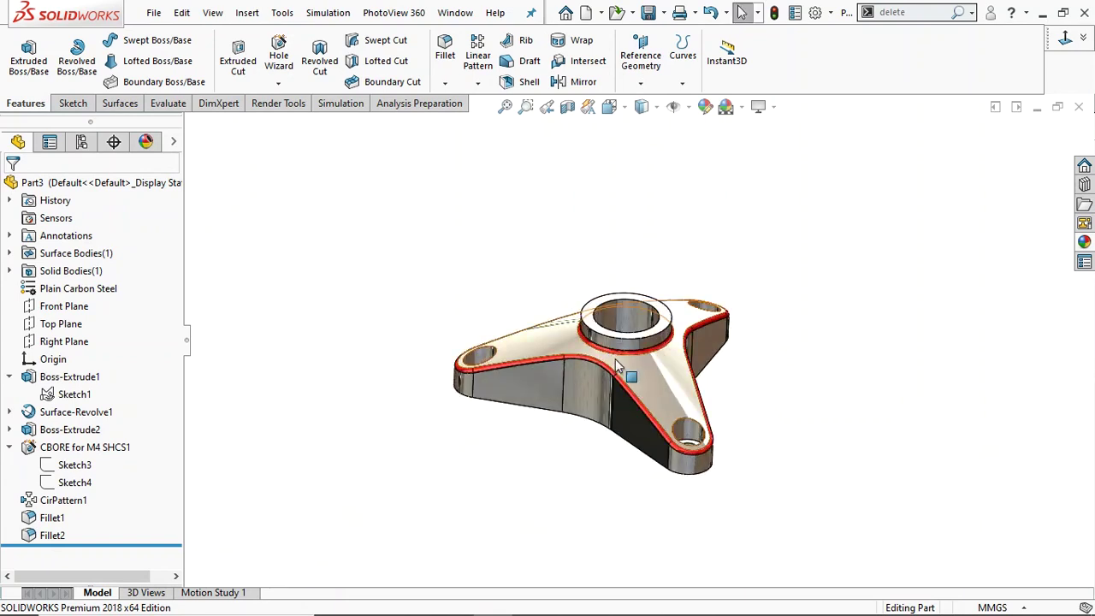
middle_drag(741, 376, 765, 391)
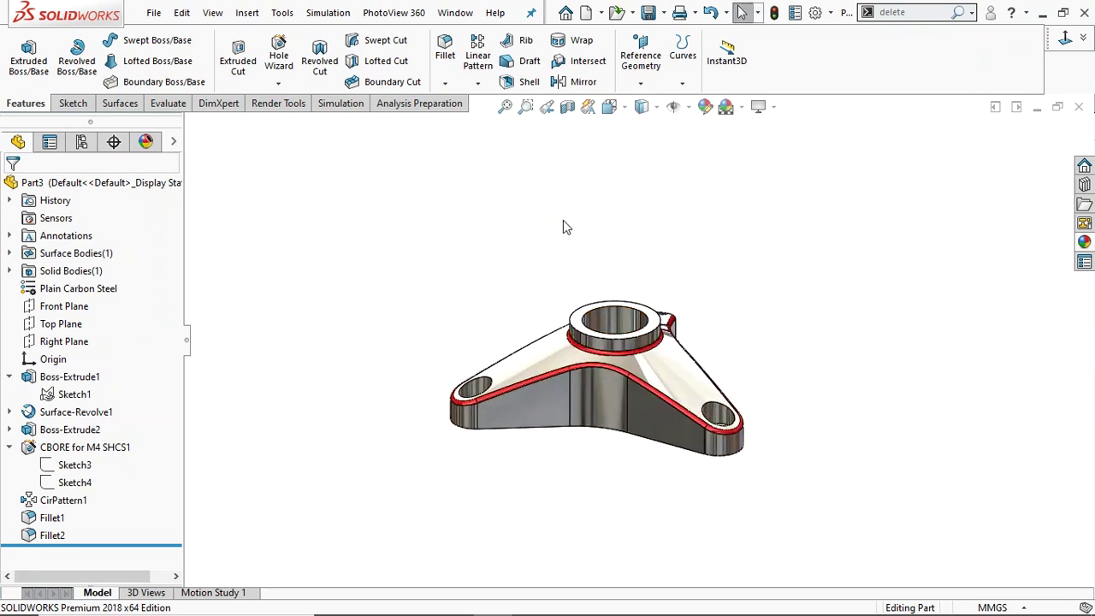
click(47, 522)
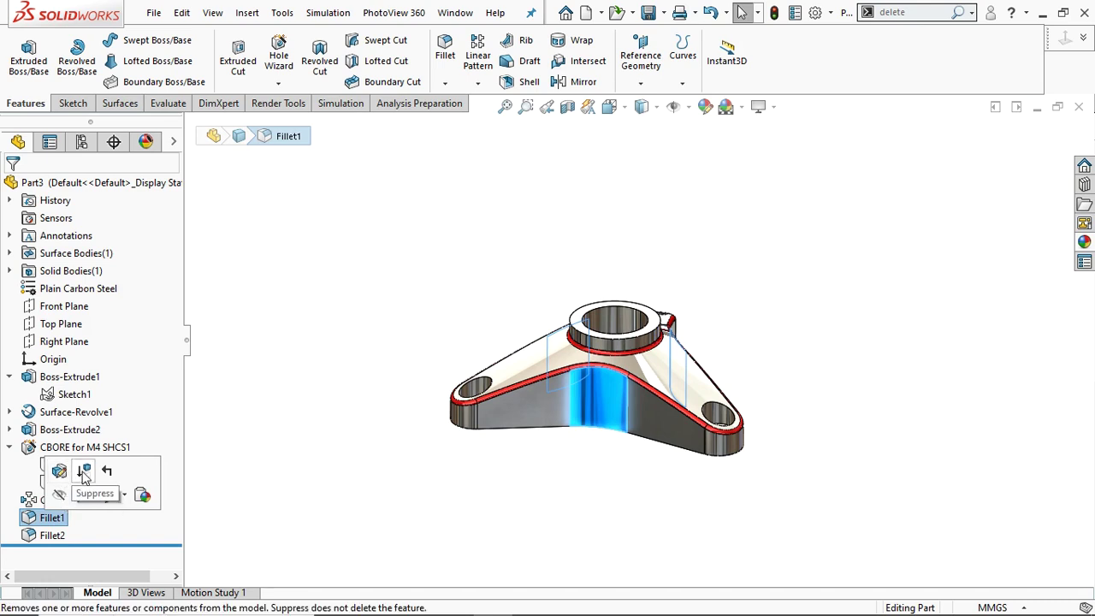
click(85, 470)
click(52, 535)
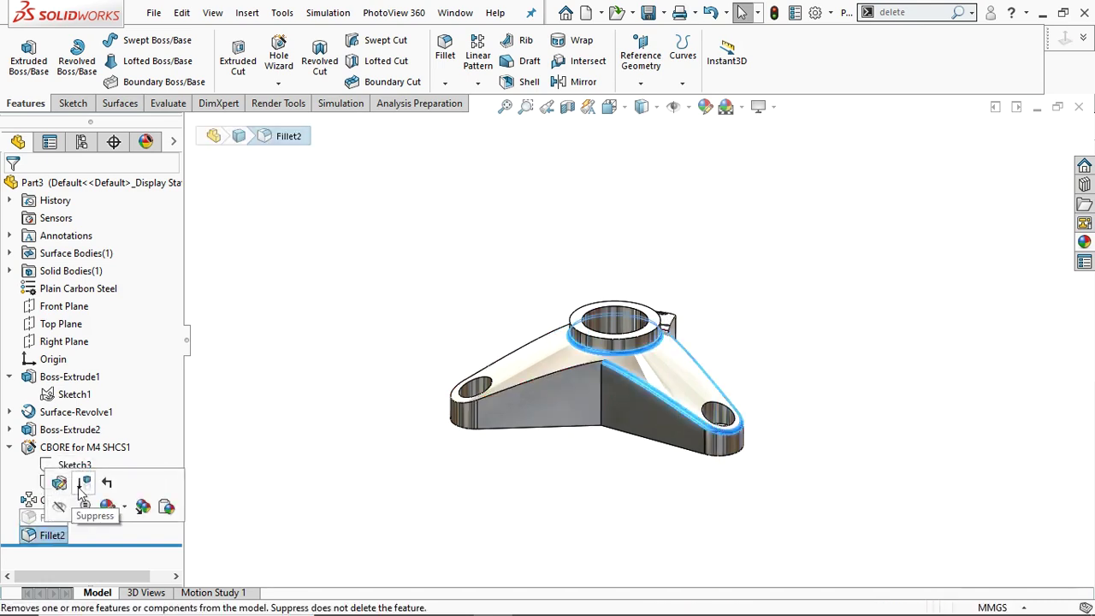
click(85, 489)
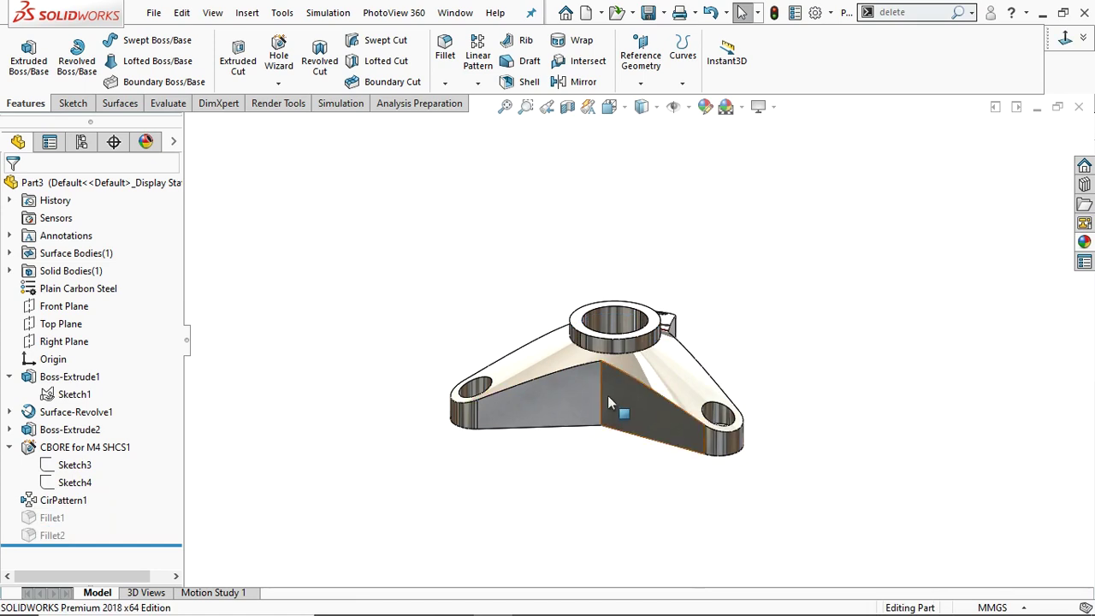
middle_drag(723, 355, 800, 346)
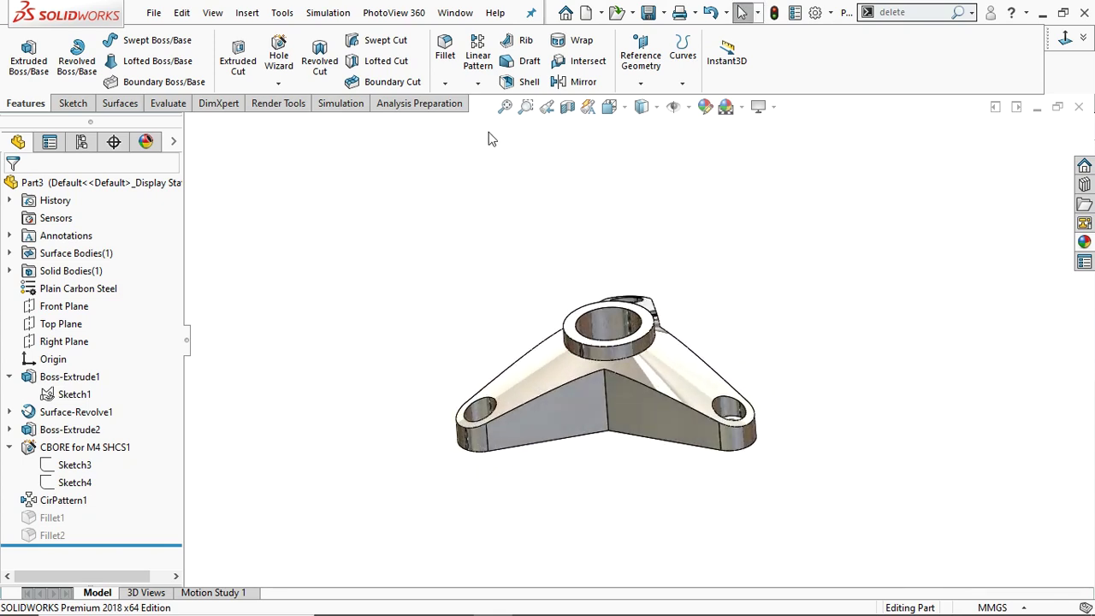
click(445, 49)
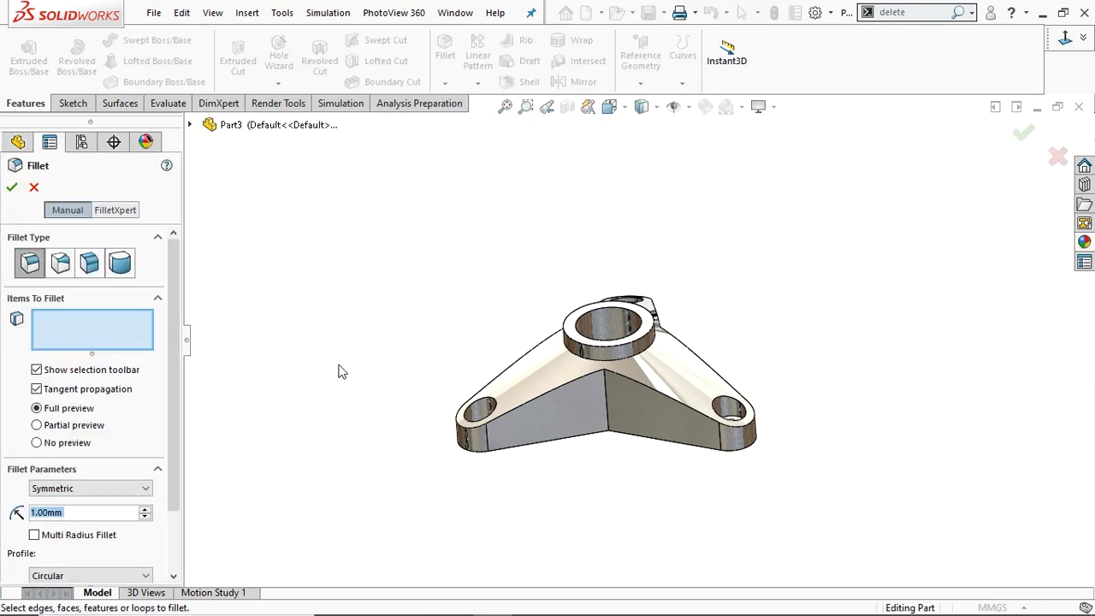
click(34, 188)
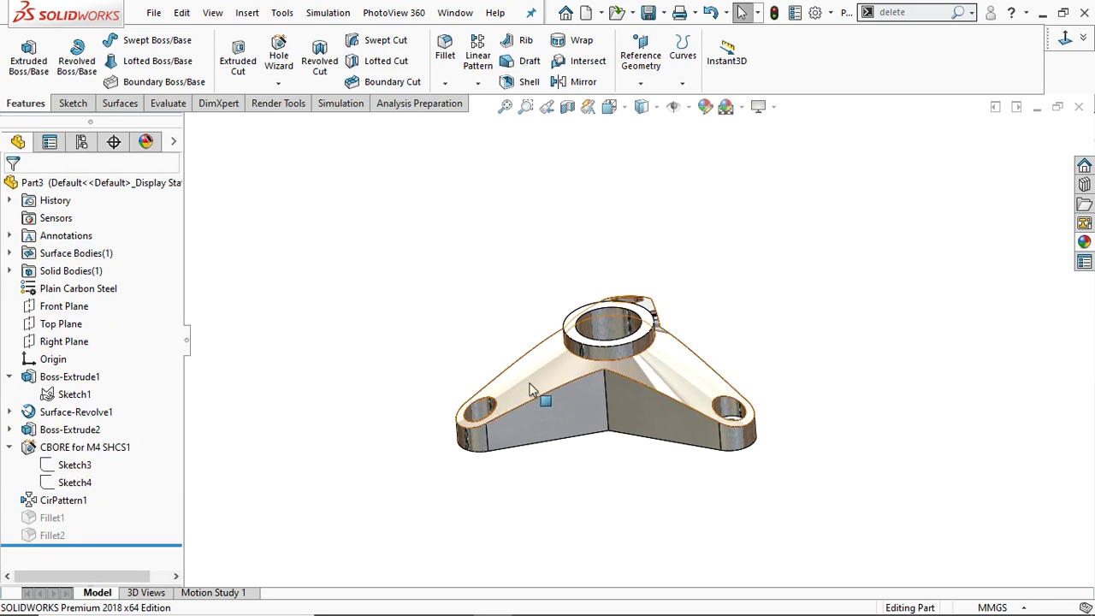
Edit the first extrusion's sketch and set the angle of the arm's side line to 4°
click(58, 393)
click(75, 342)
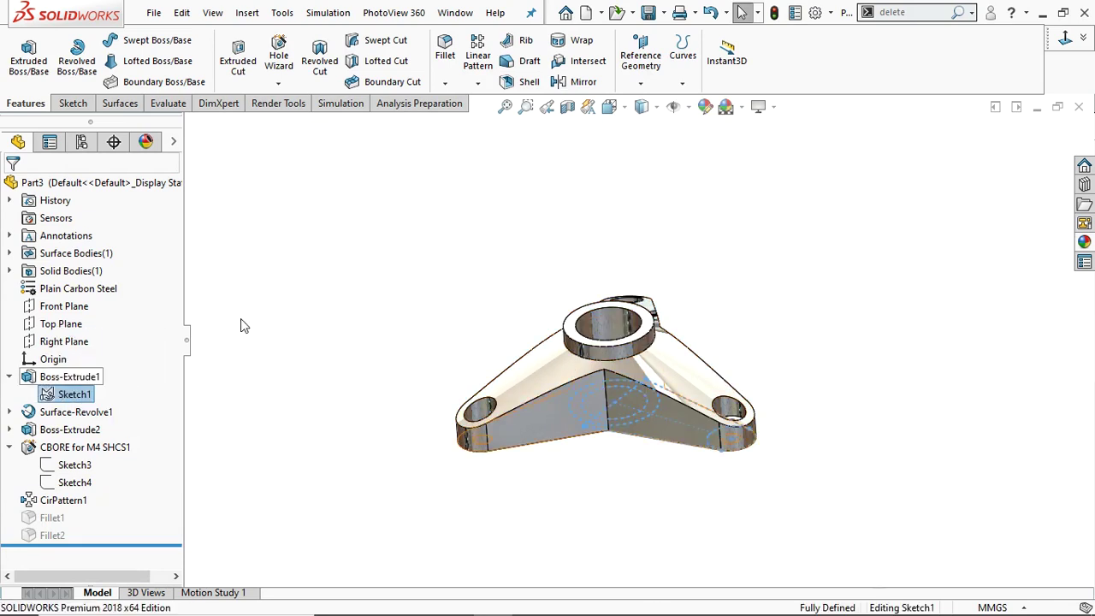
click(1065, 38)
double_click(482, 248)
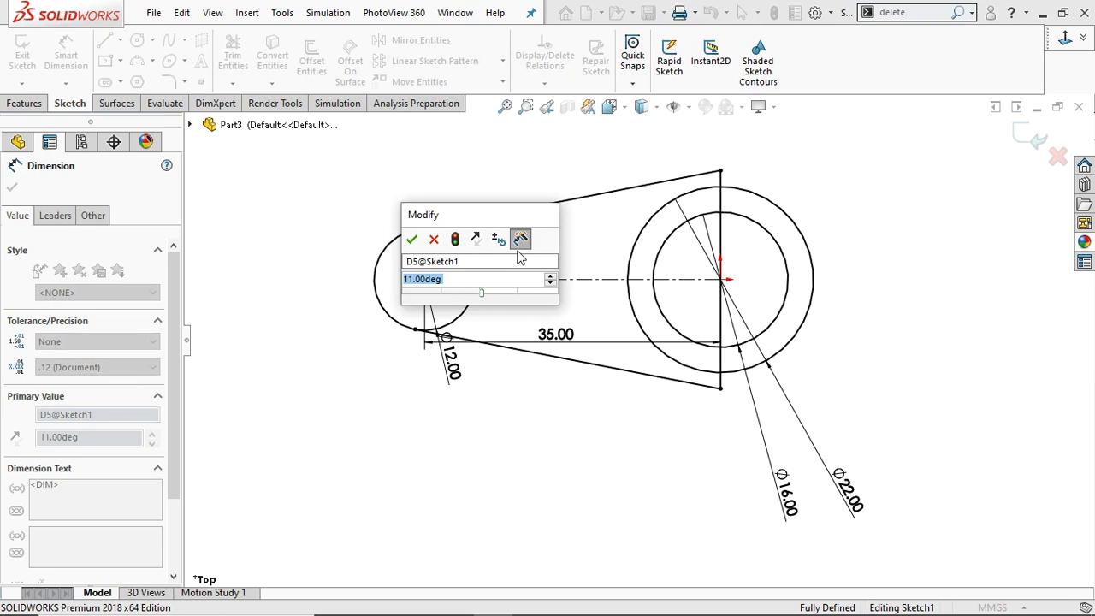
text(4)
key(Return)
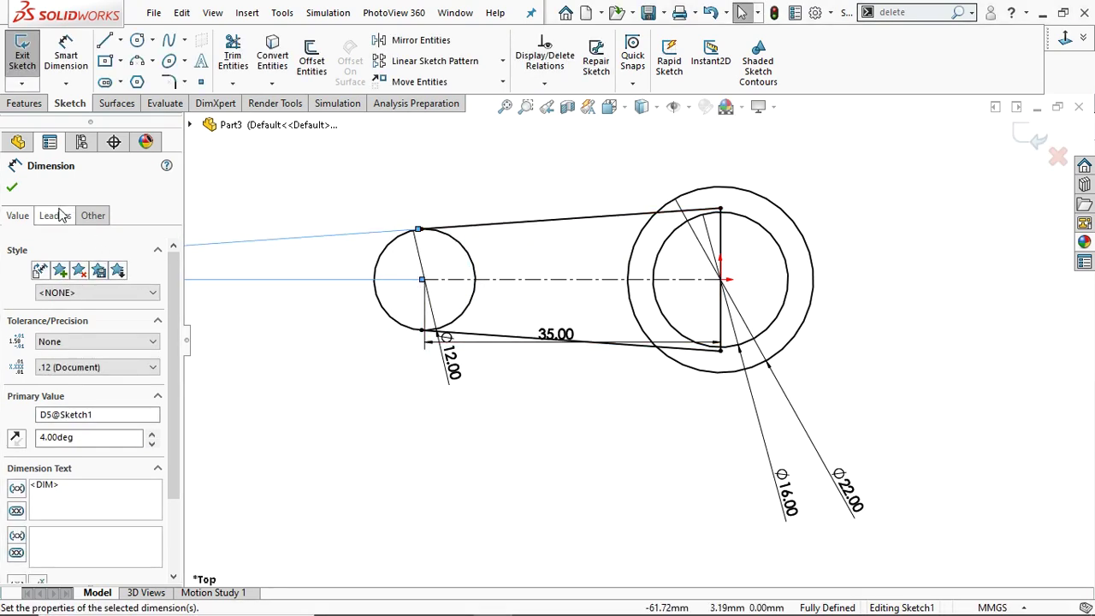
click(12, 186)
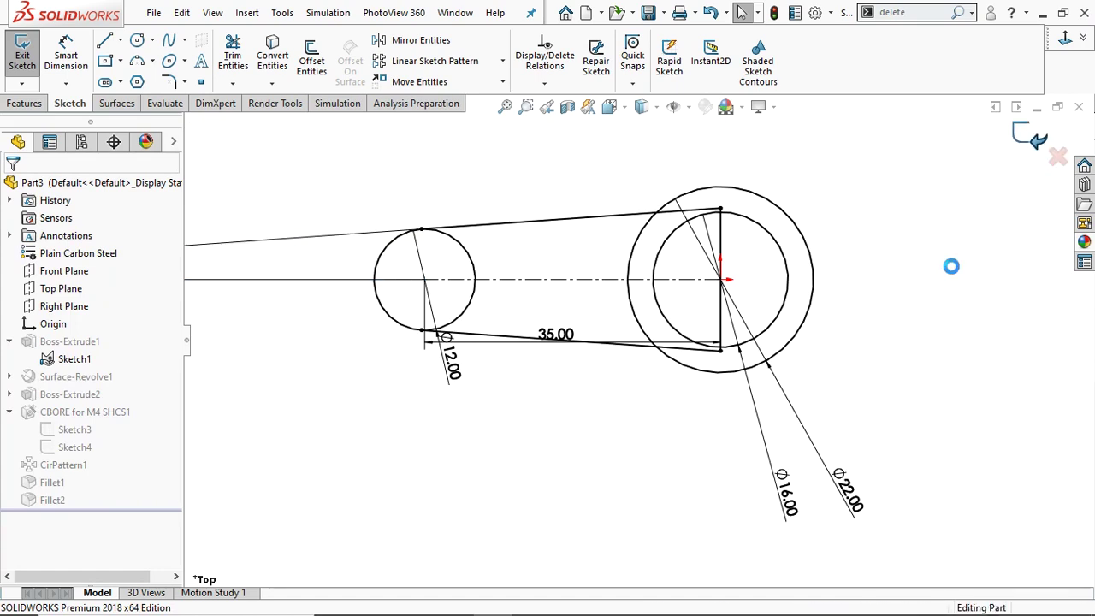
key(f)
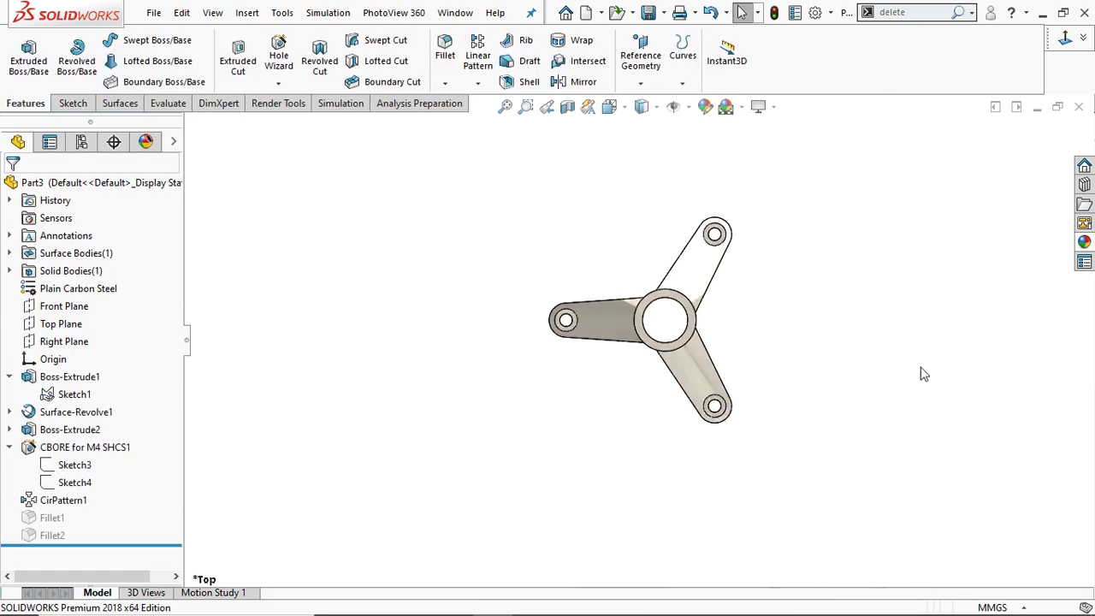
Add a 30 mm symmetric face fillet between the facing side faces of two neighbouring arms
middle_drag(860, 303, 865, 199)
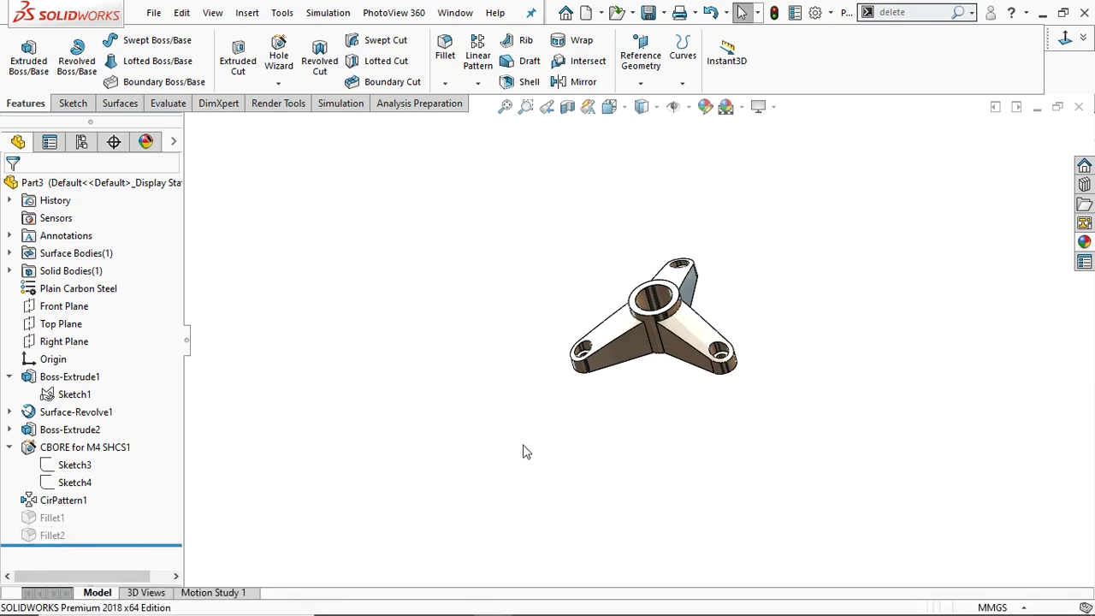
scroll(742, 297, up, 3)
middle_drag(742, 297, 721, 340)
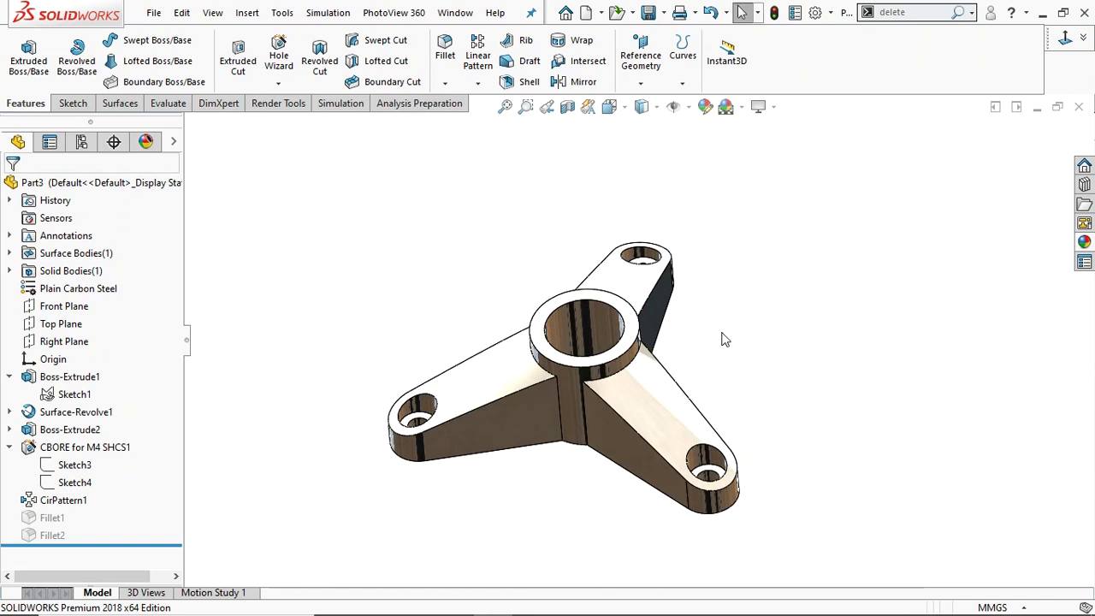
middle_drag(612, 416, 572, 370)
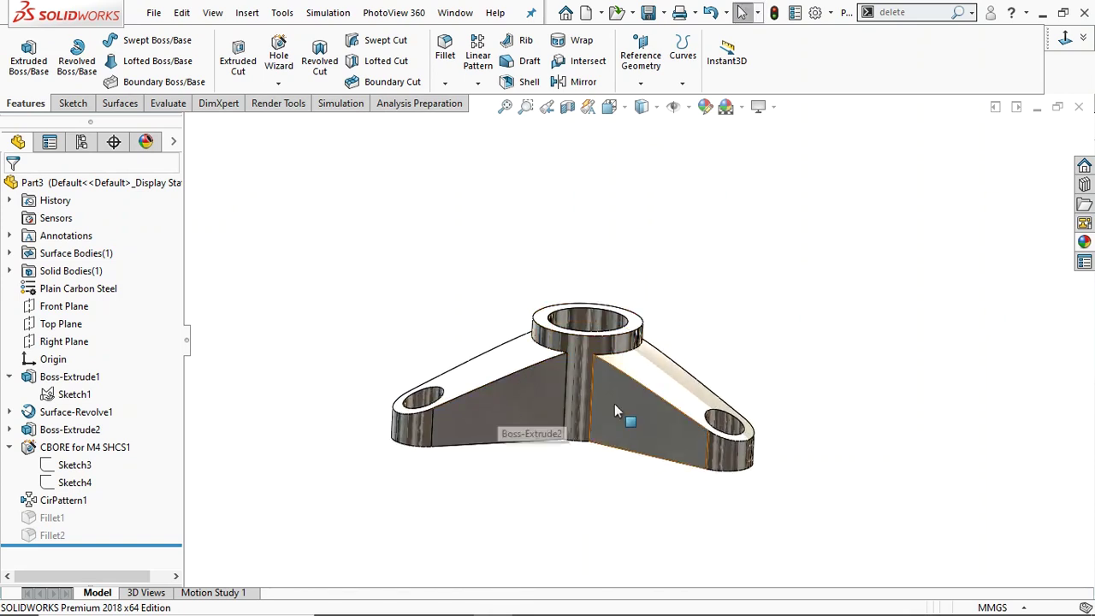
click(446, 51)
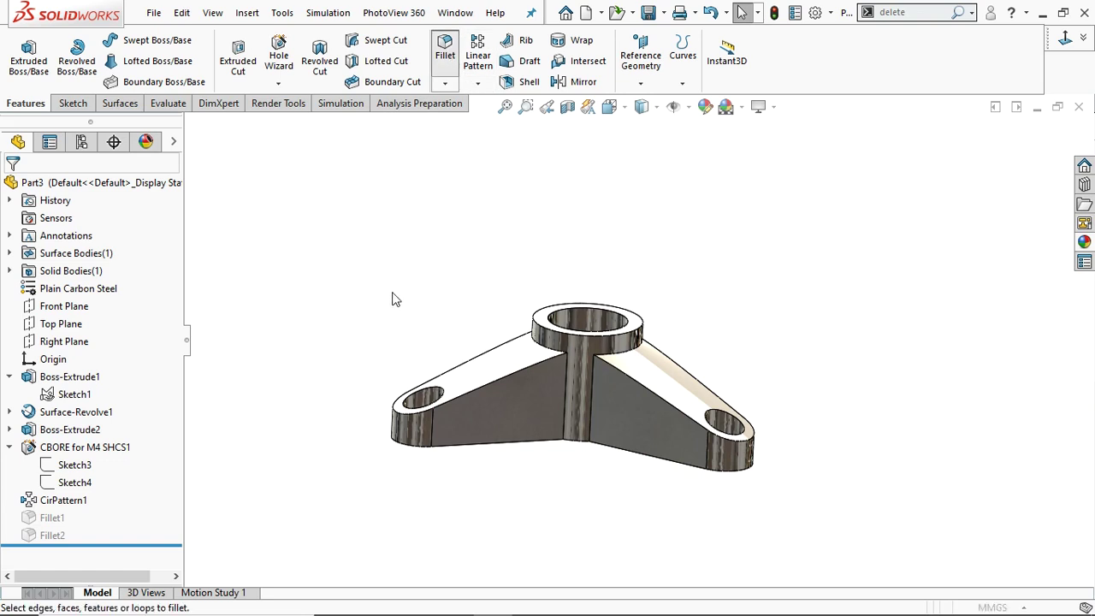
text(30)
key(Return)
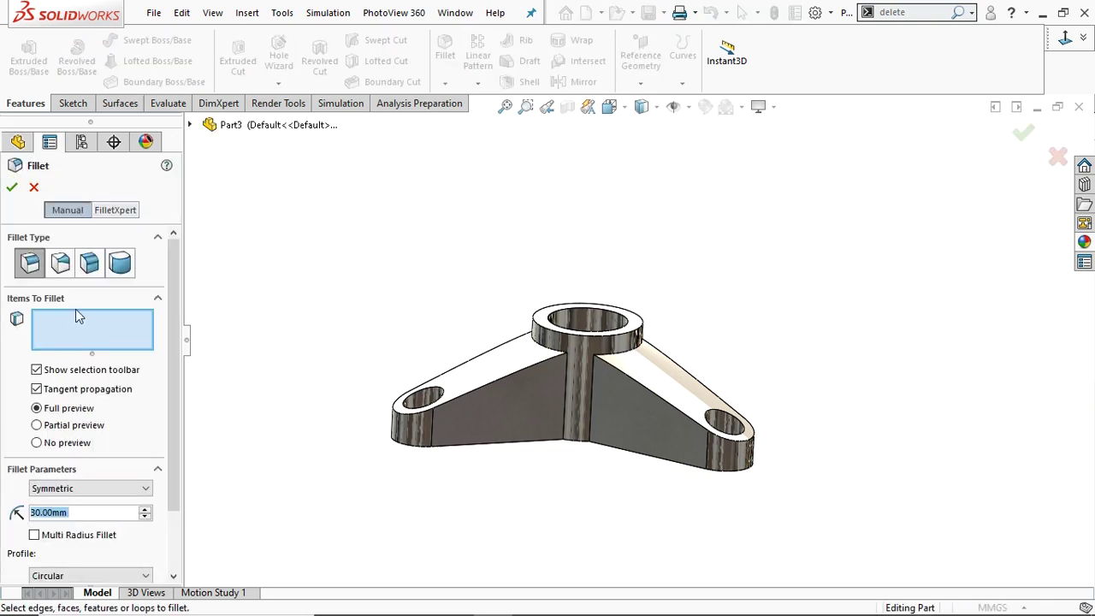
click(89, 263)
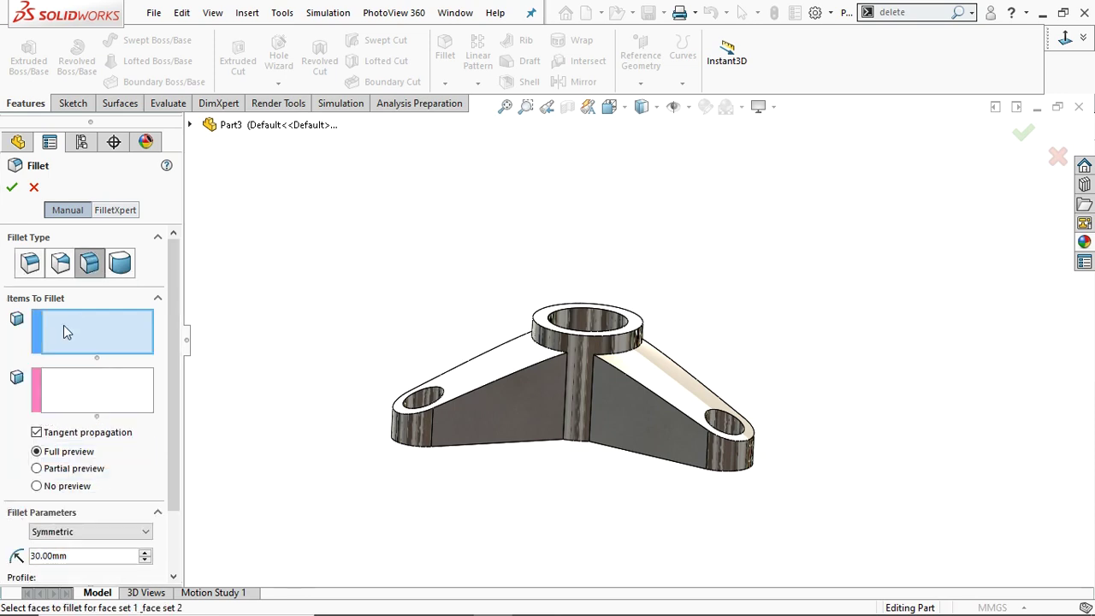
click(484, 412)
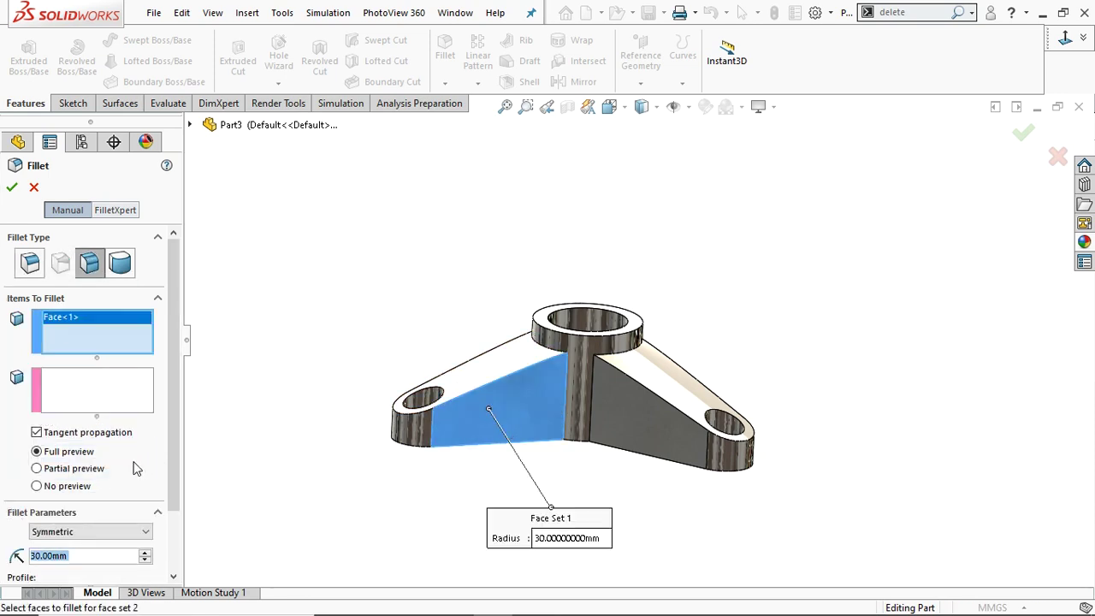
click(657, 417)
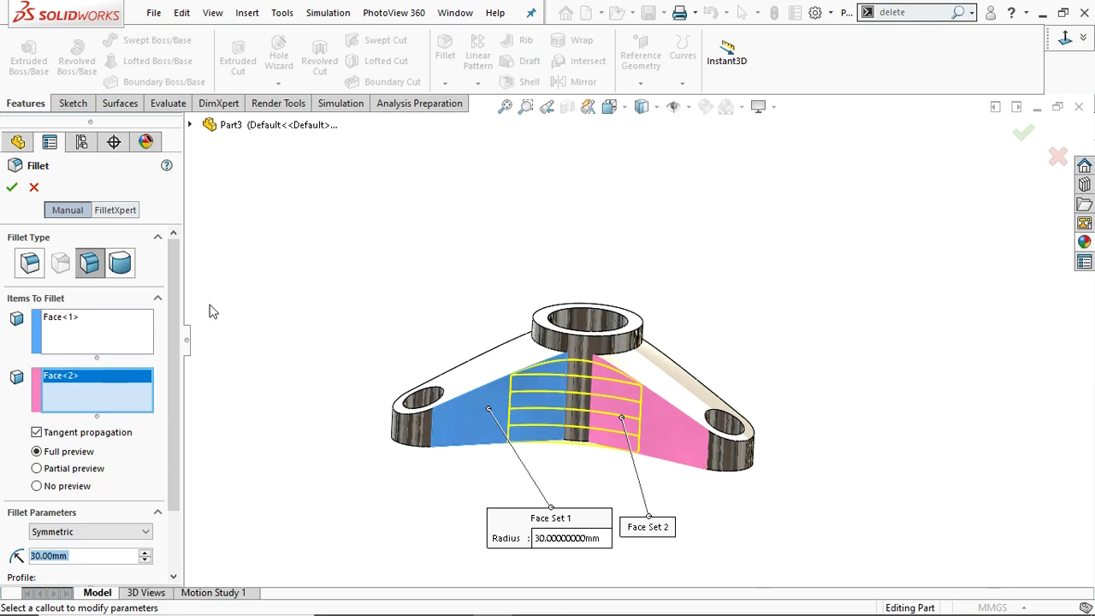
click(12, 188)
Add another 30 mm symmetric face fillet between the facing side faces of the next pair of arms
middle_drag(604, 390, 508, 246)
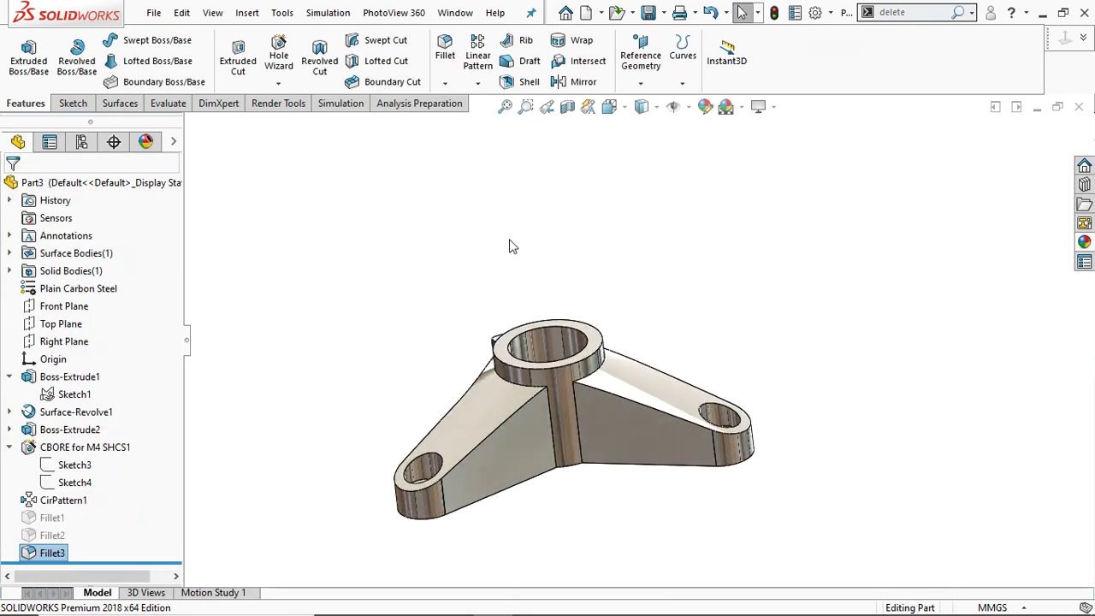
click(447, 52)
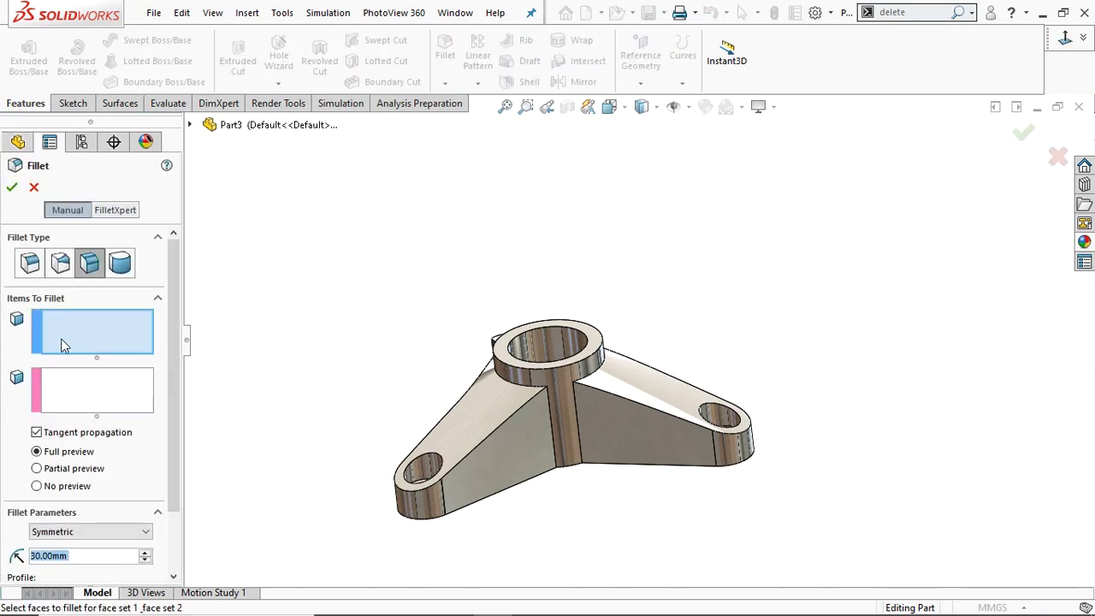
click(517, 461)
click(91, 390)
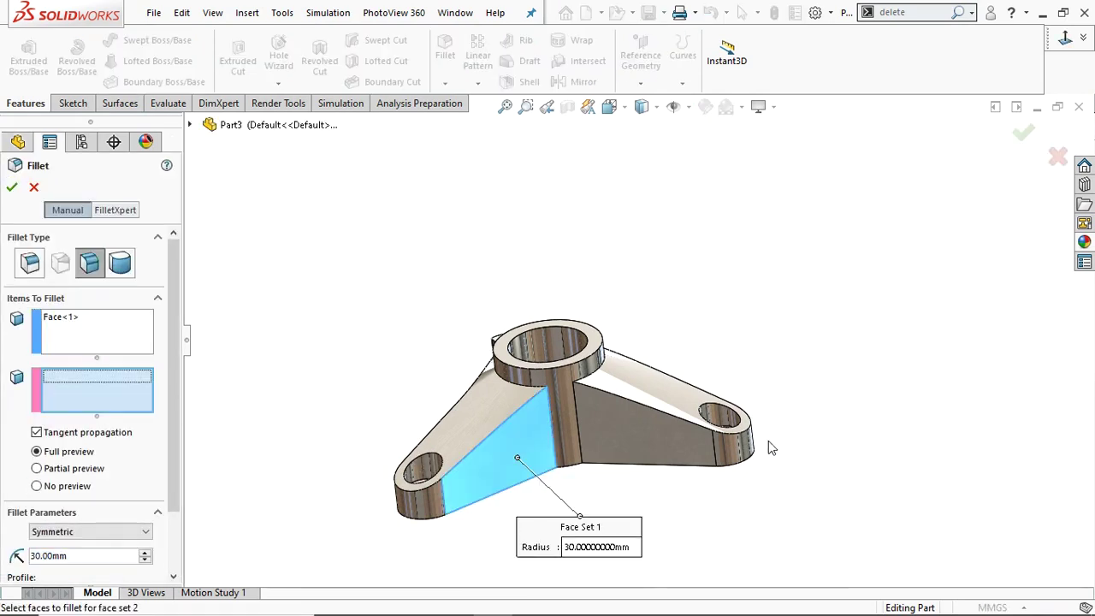
click(635, 429)
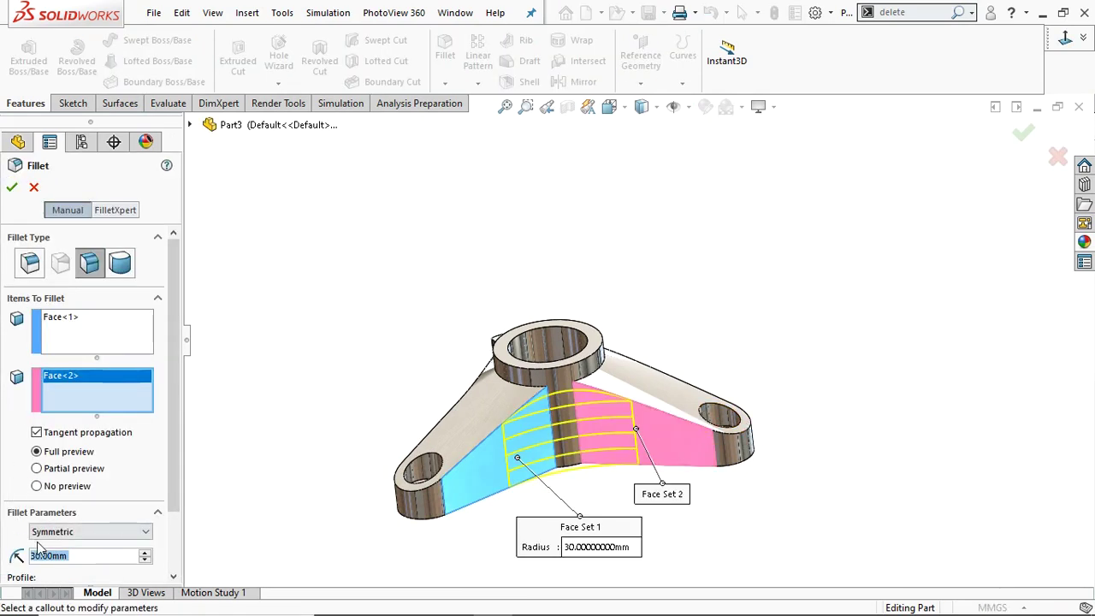
click(12, 189)
Try to add a 30 mm symmetric face fillet between the side faces of the last unfilleted pair of arms
middle_drag(768, 386, 617, 471)
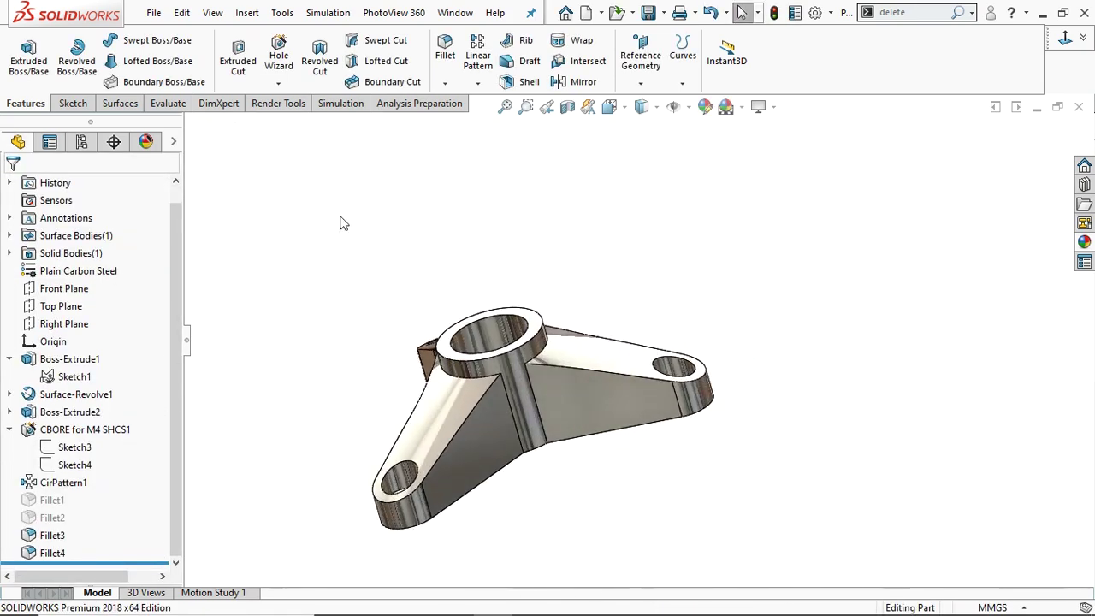
click(444, 53)
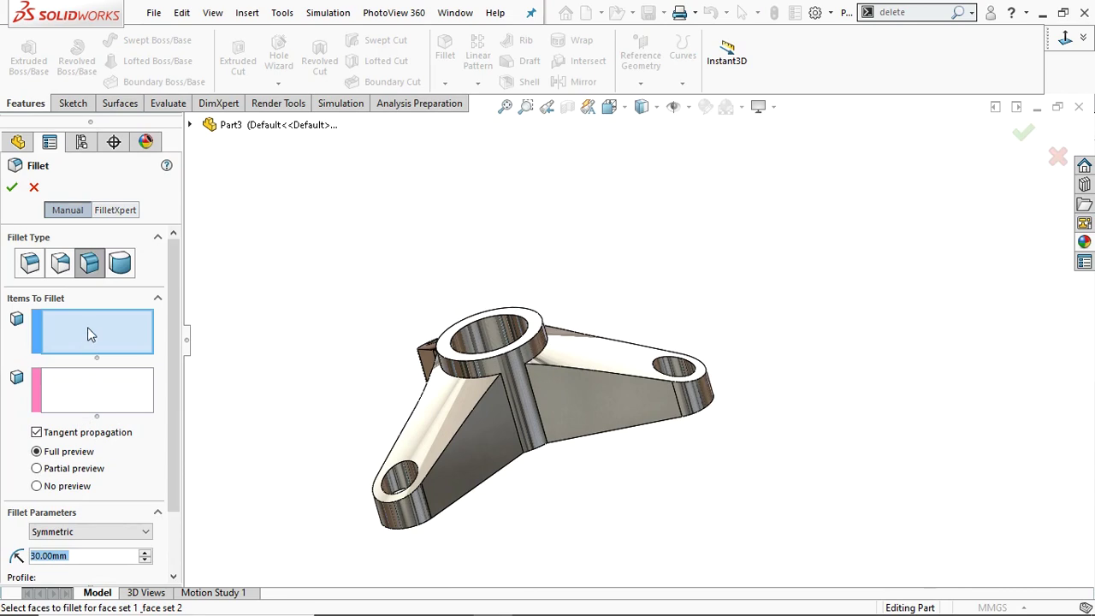
click(464, 457)
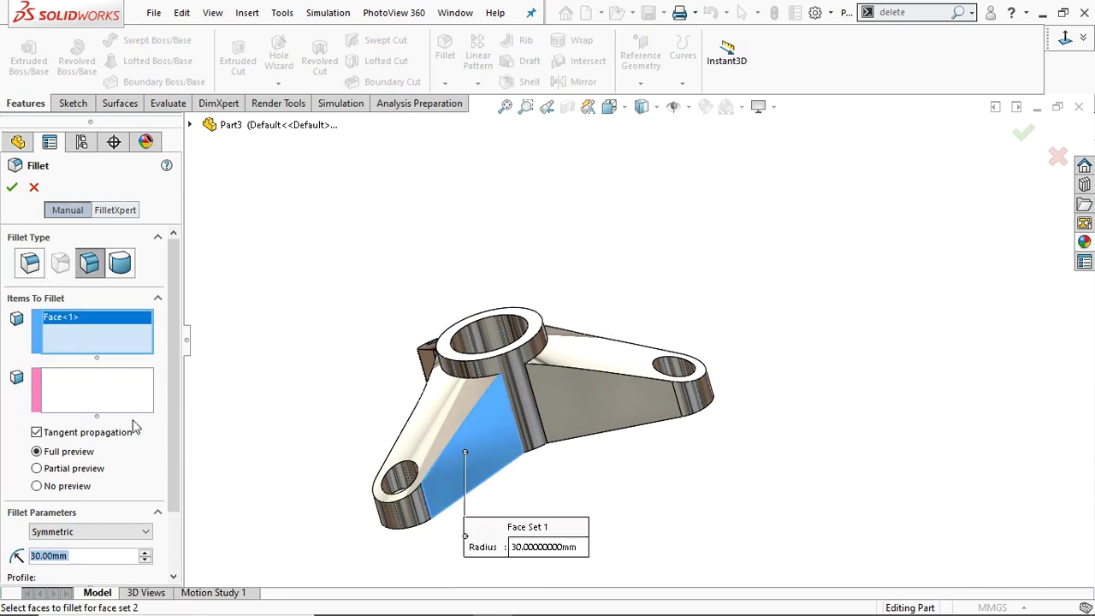
click(613, 403)
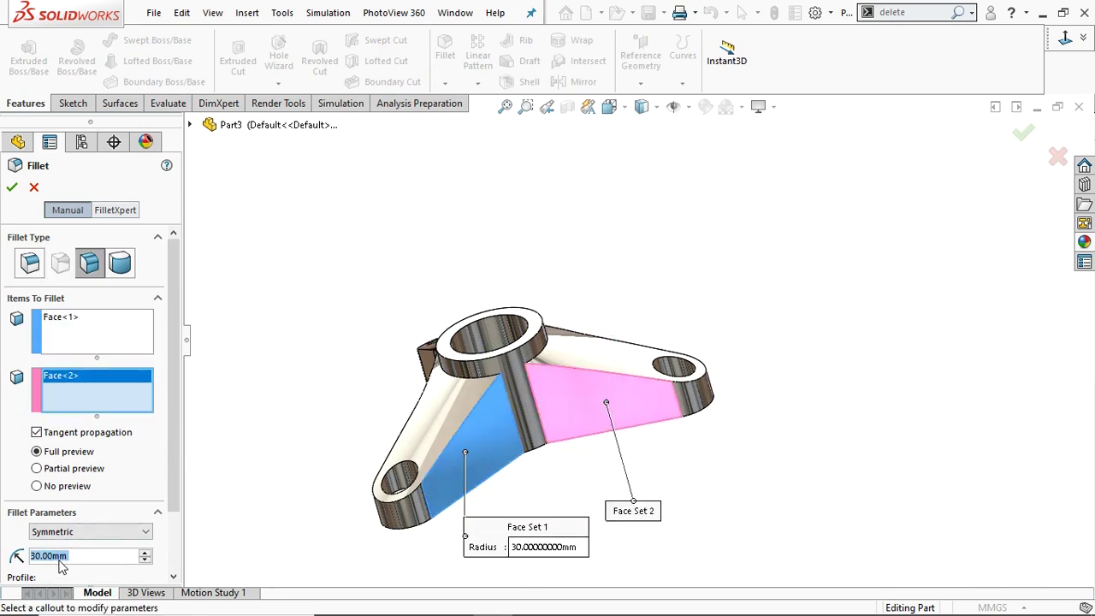
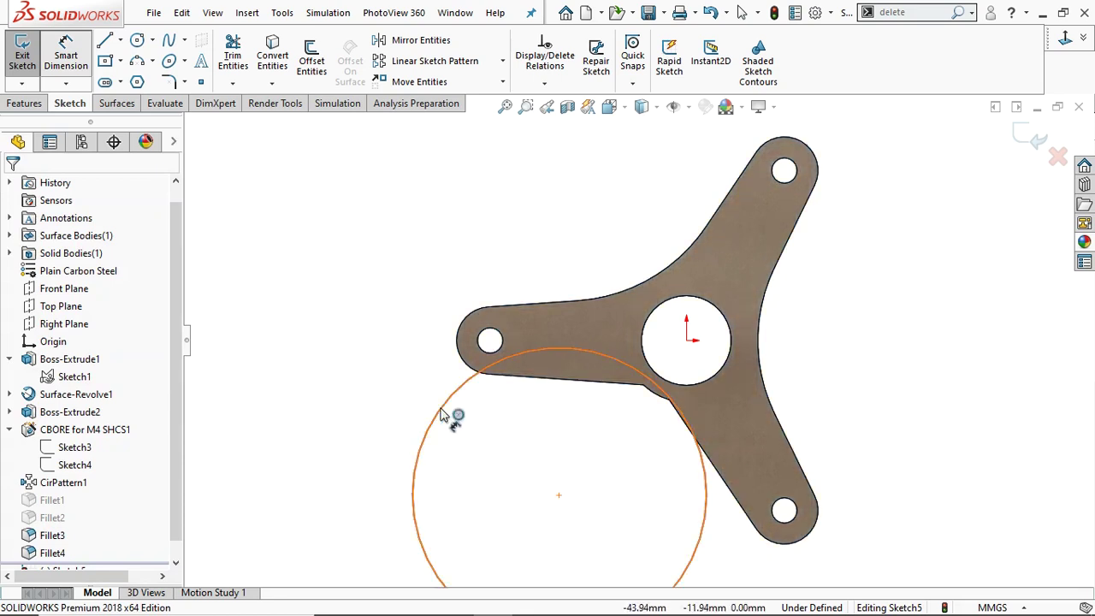
Dimension the sketched circle between the two unfilleted arms to a 60 mm diameter
click(420, 398)
click(389, 364)
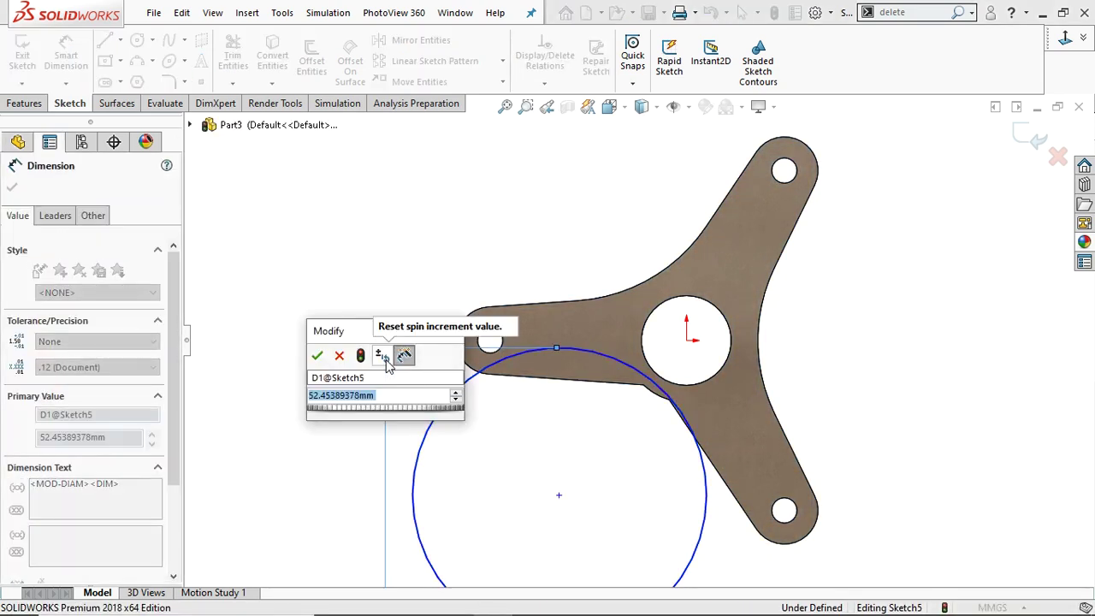
text(60)
key(Return)
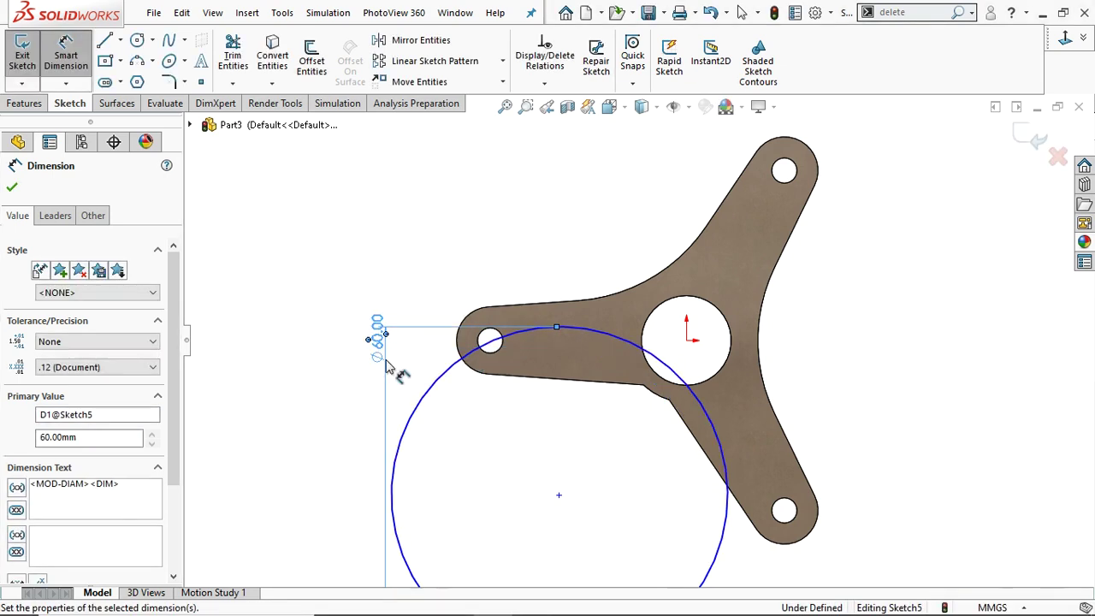
click(13, 188)
key(Escape)
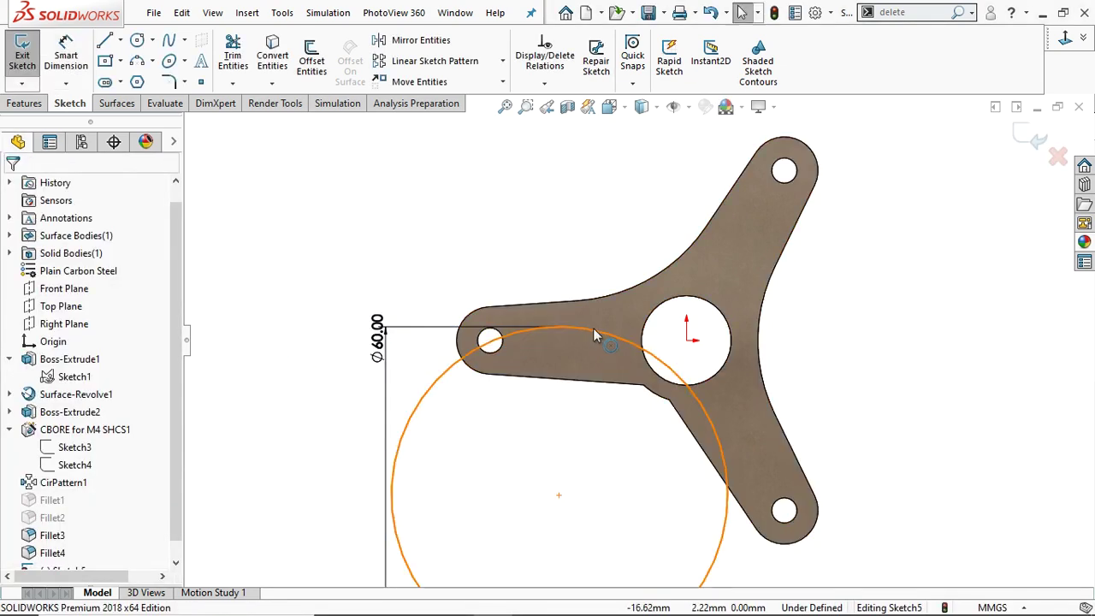
Make the 60 mm circle tangent to the facing side edges of the two unfilleted arms
click(590, 332)
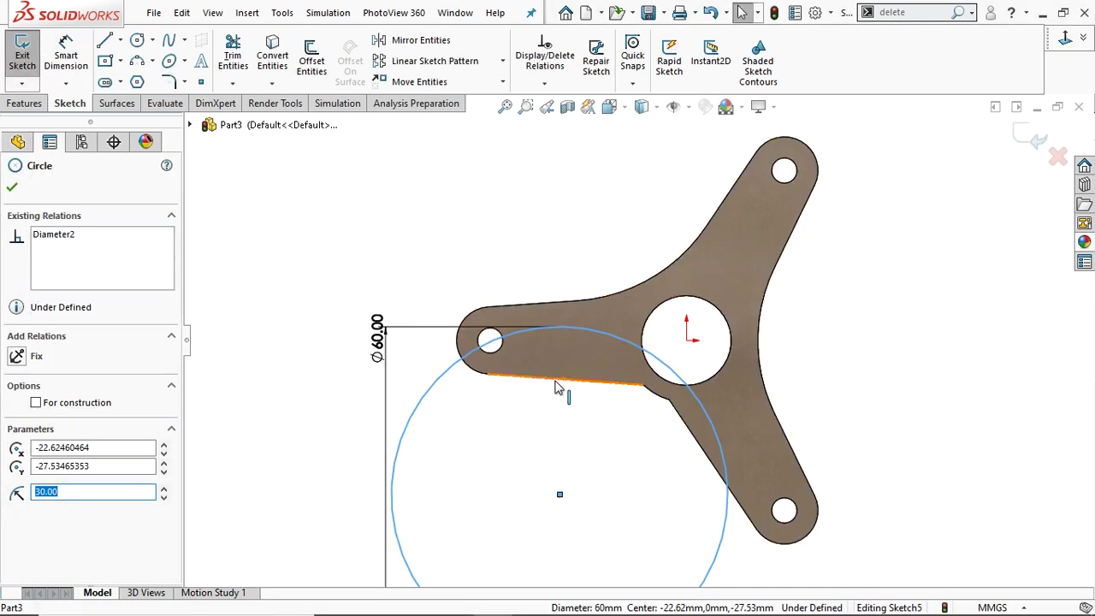
ctrl+click(557, 388)
click(17, 446)
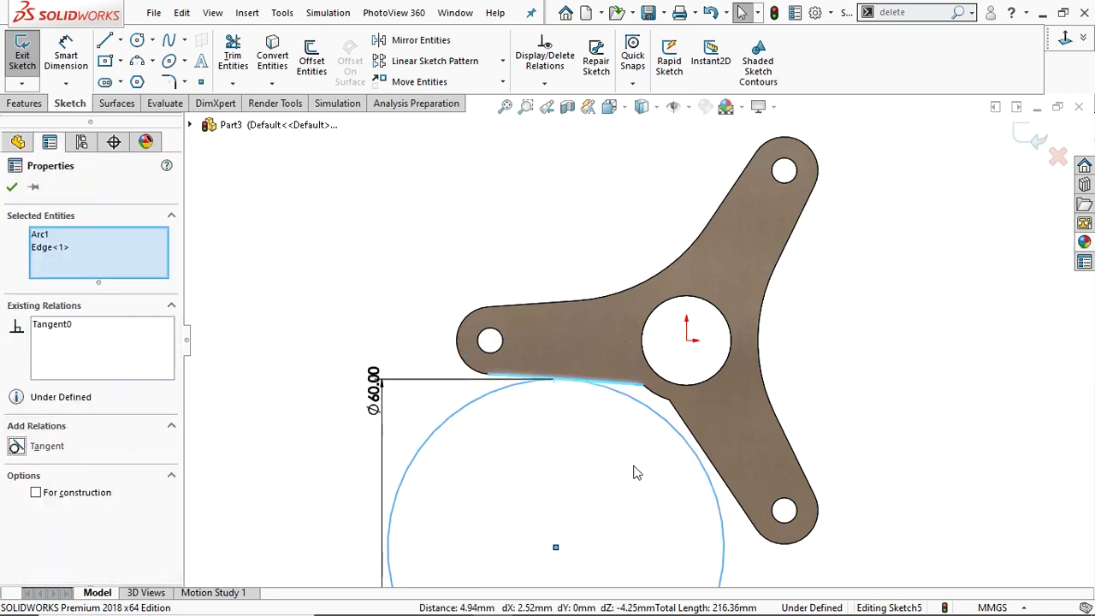
click(13, 189)
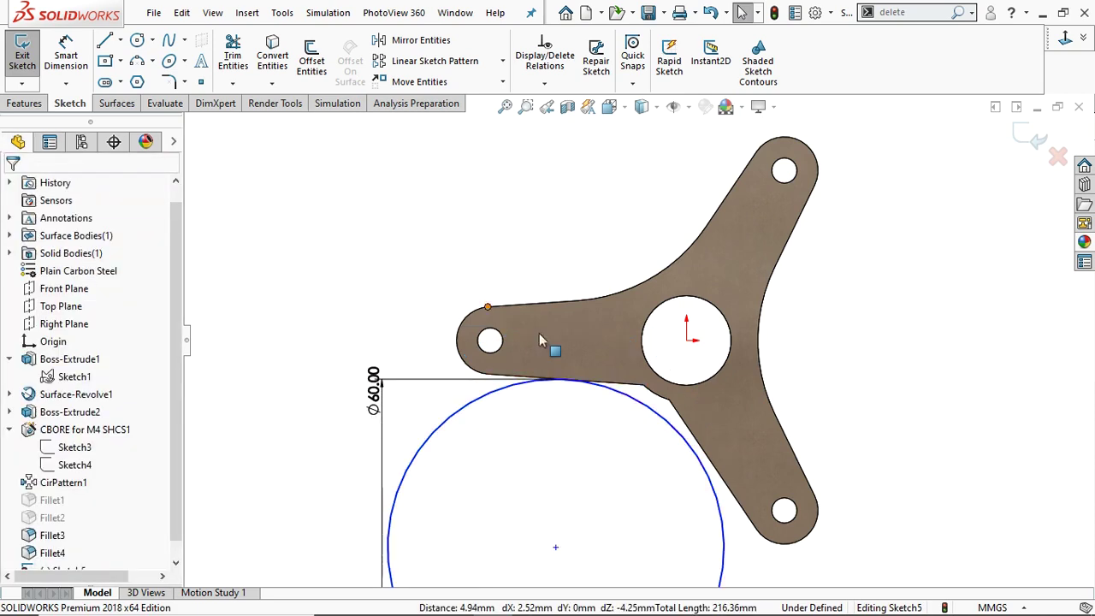
click(723, 486)
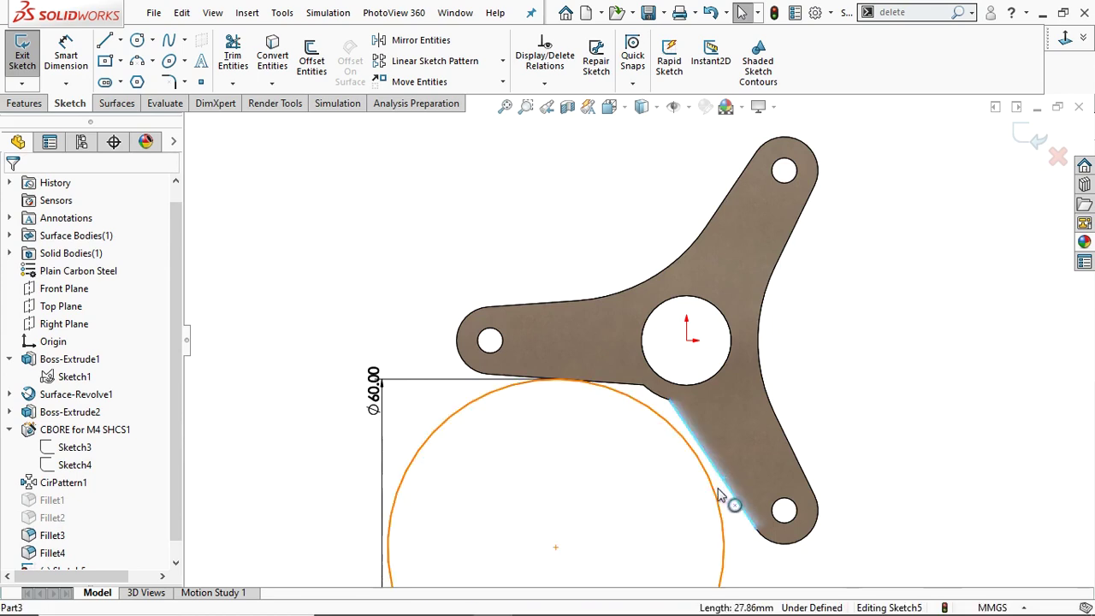
ctrl+click(718, 503)
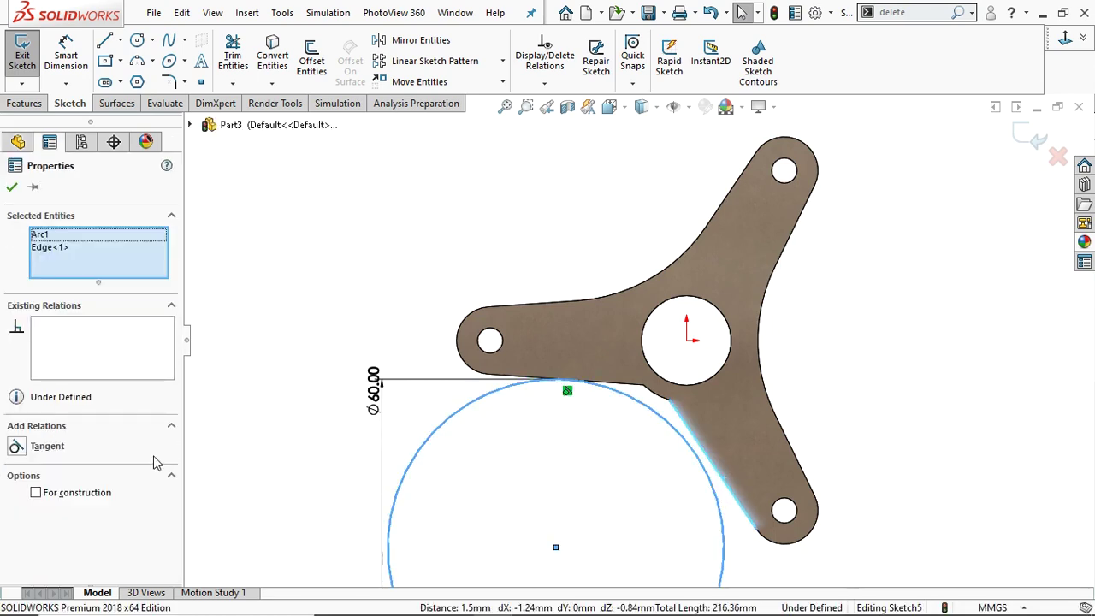
click(17, 447)
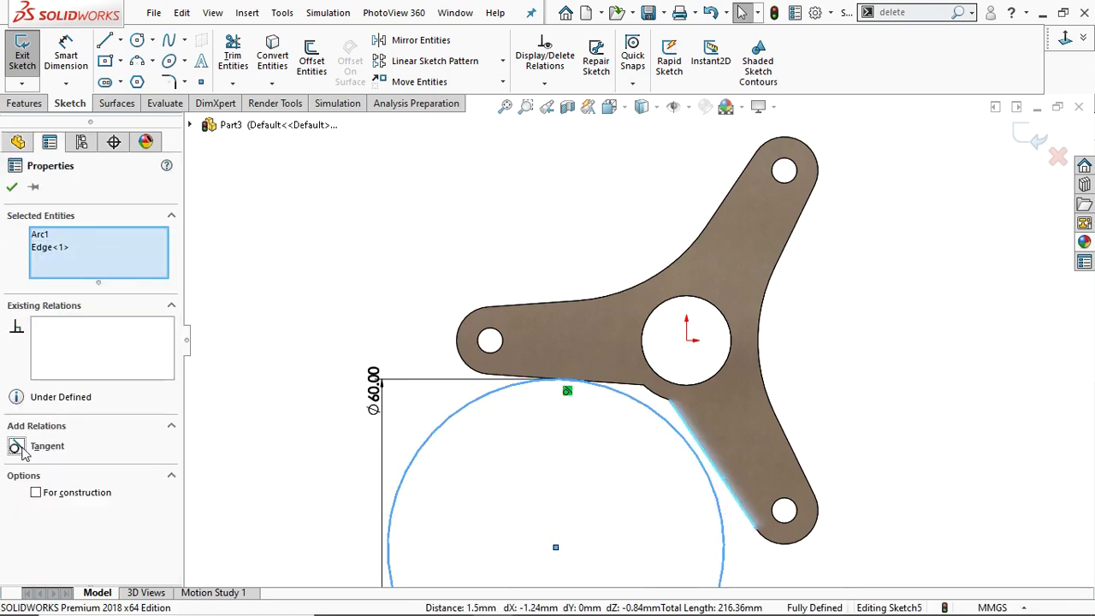
click(10, 188)
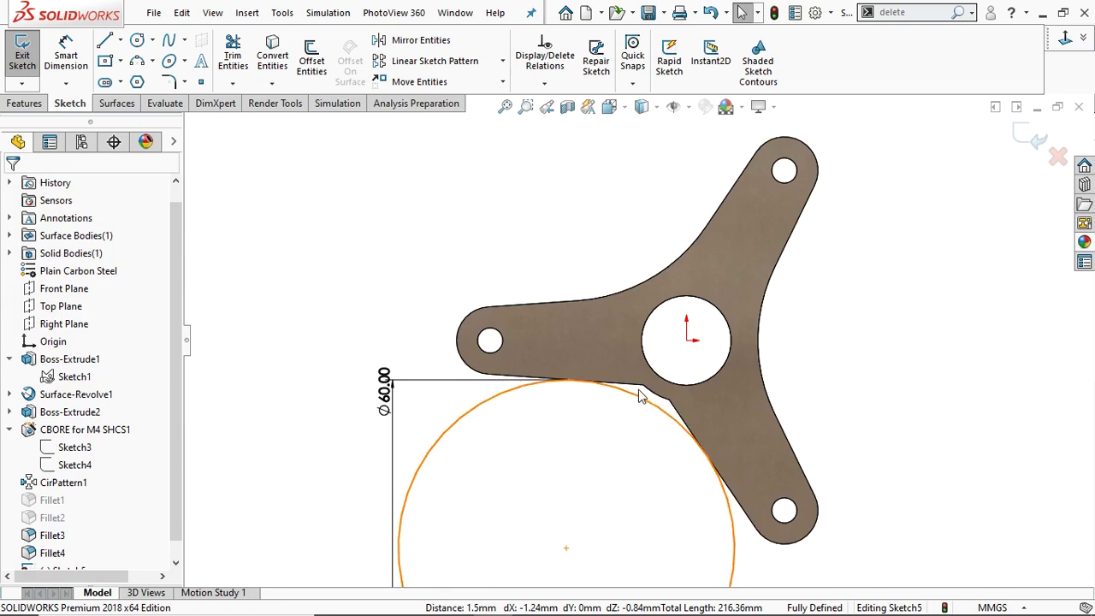
Convert the outline of the part's flat bottom face into entities of the current sketch
click(585, 324)
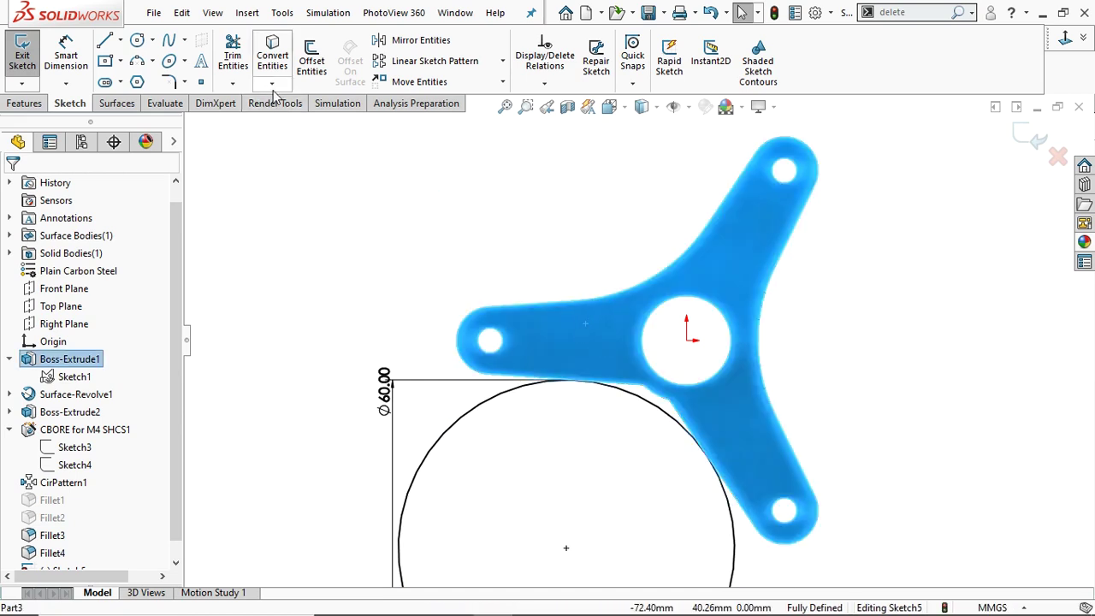
click(272, 53)
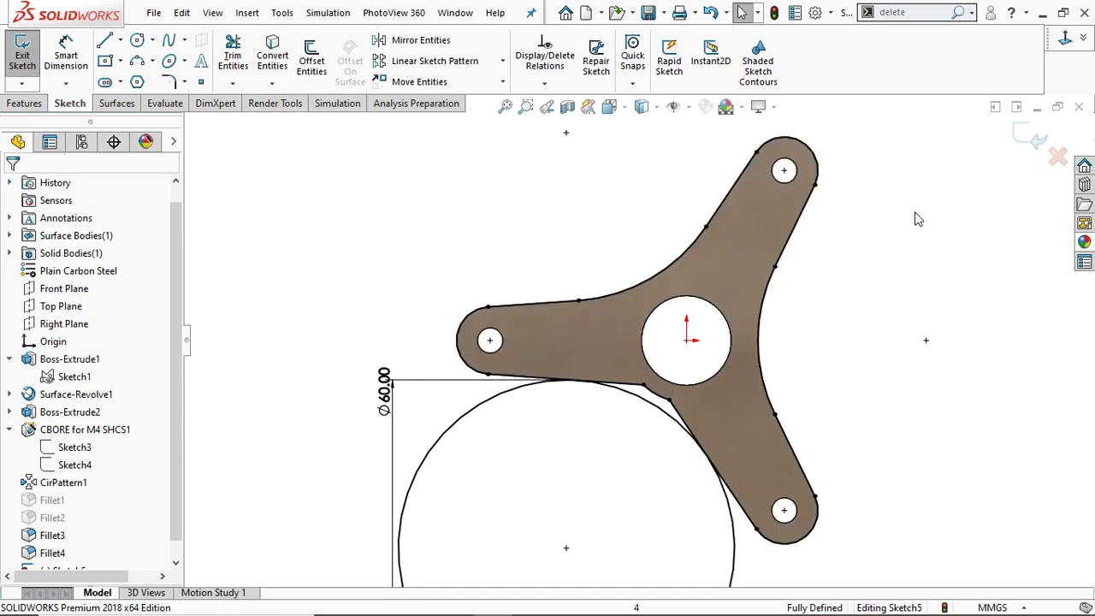
Extrude only the small sketch region between the 60 mm circle and the two arms, using Up To Surface with Surface-Revolve1 as the end surface
scroll(892, 248, up, 5)
middle_drag(750, 288, 992, 247)
scroll(650, 377, down, 2)
scroll(648, 373, down, 3)
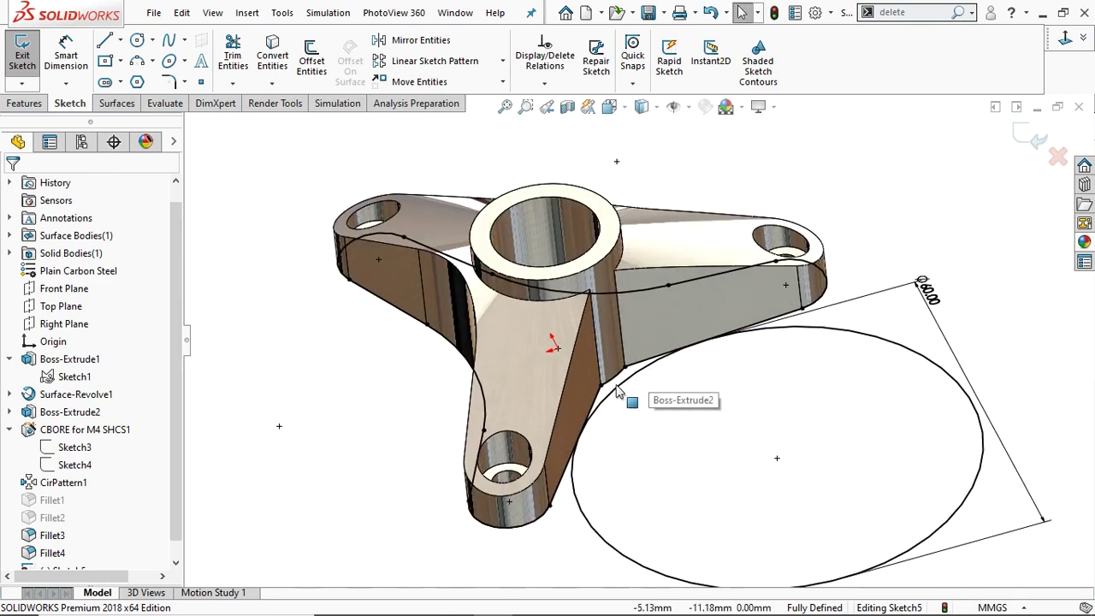
click(24, 104)
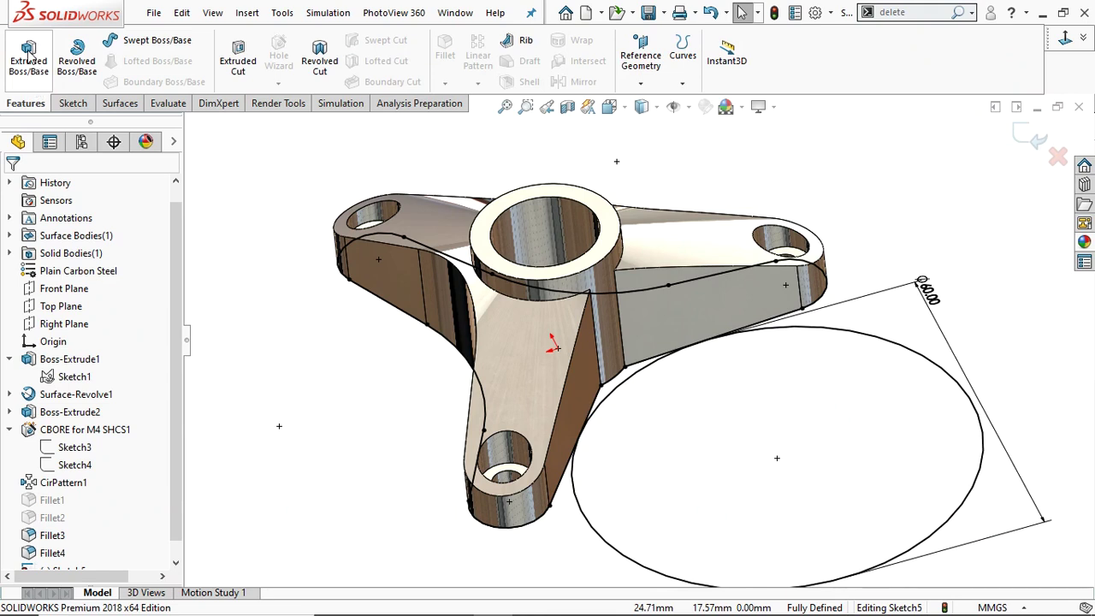
click(28, 54)
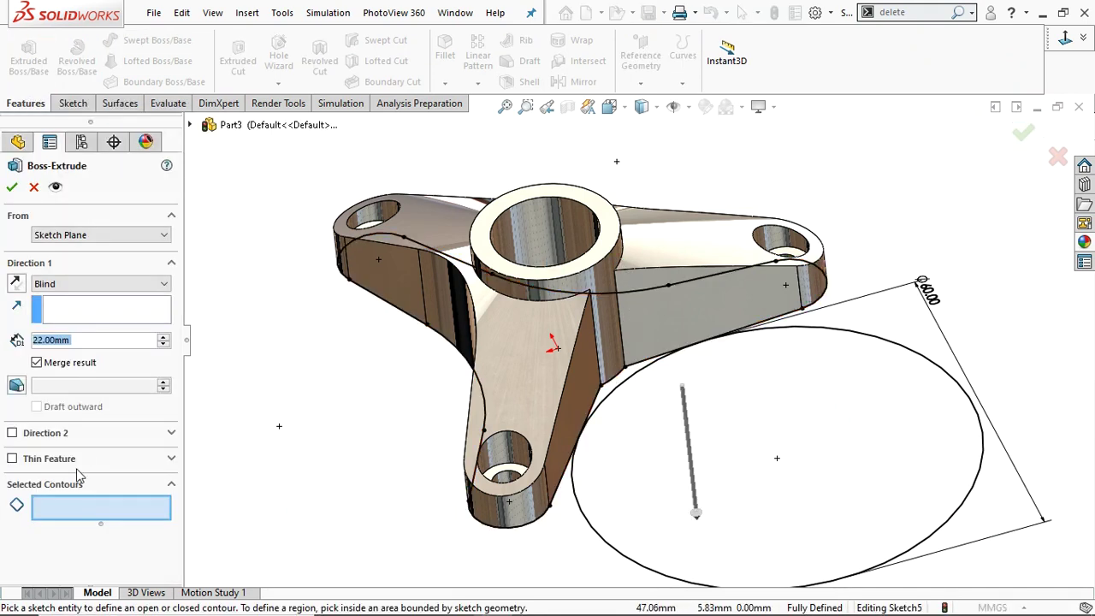
click(148, 497)
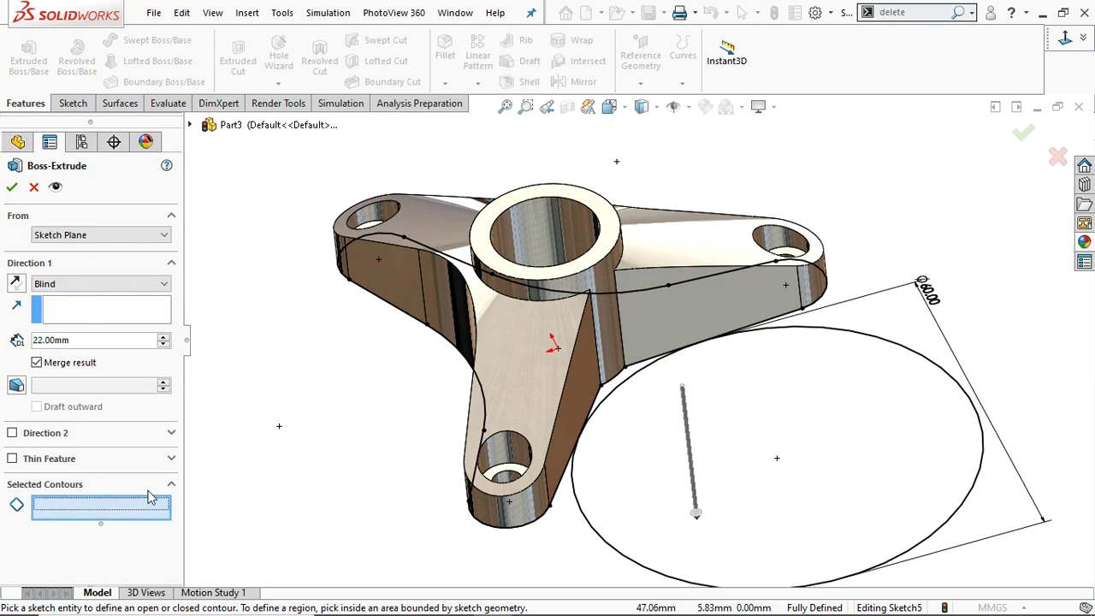
click(618, 384)
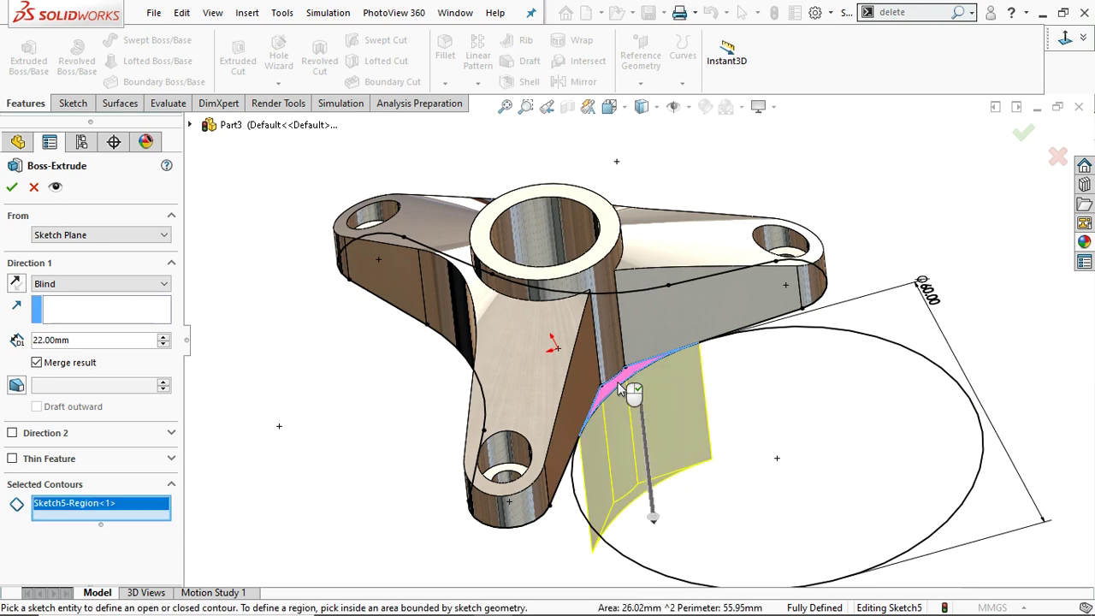
click(68, 285)
click(86, 329)
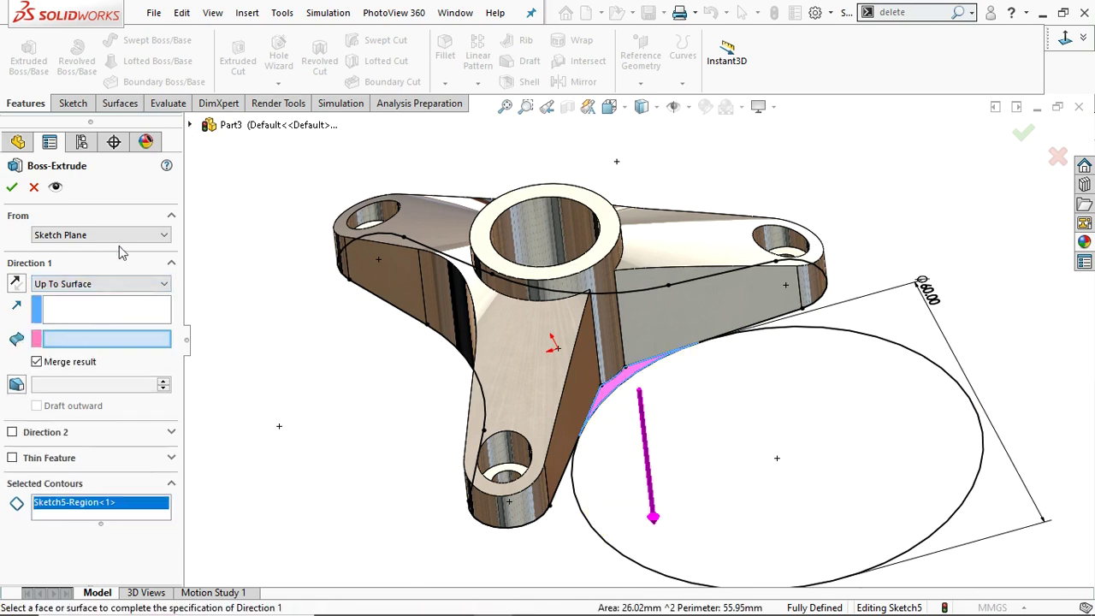
click(191, 125)
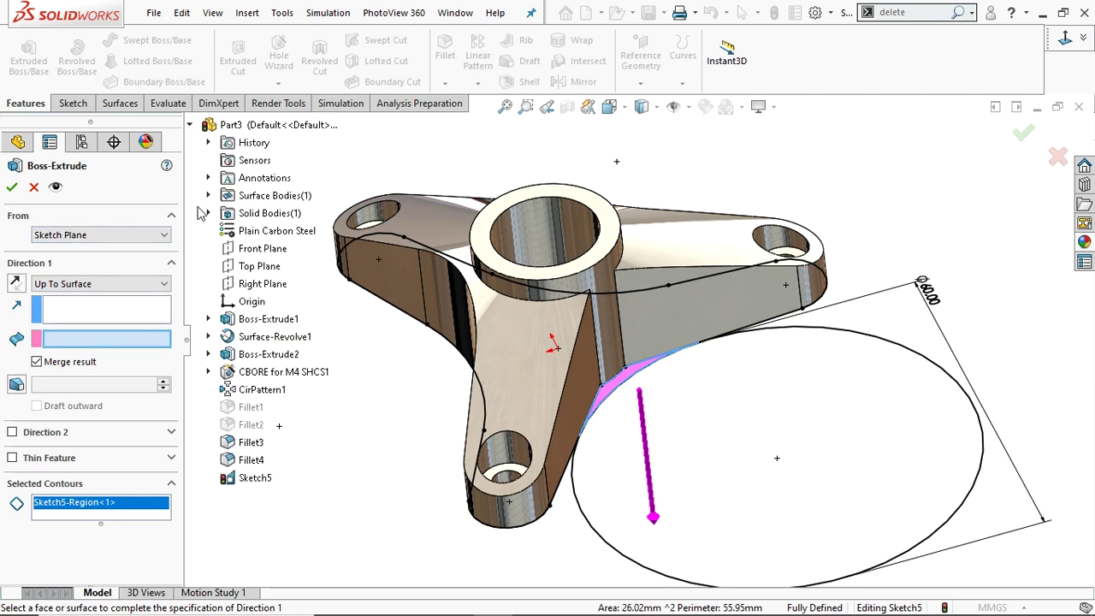
click(253, 342)
click(11, 188)
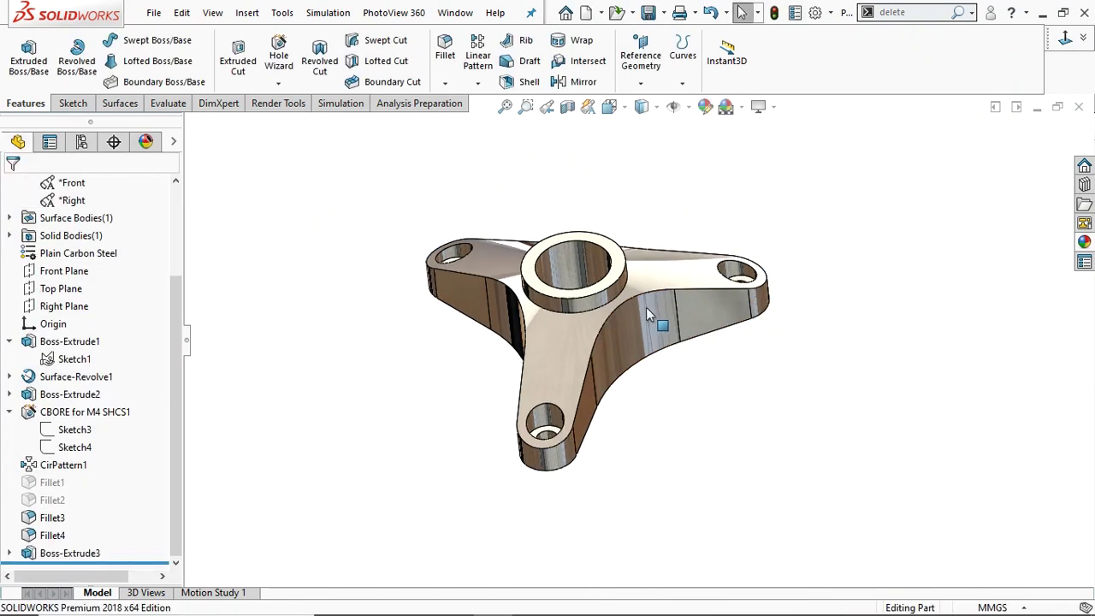
Shell the part with a 3 mm wall thickness, removing the sloped upper face of the three arms
middle_drag(826, 277, 748, 315)
scroll(757, 354, up, 3)
scroll(655, 302, down, 4)
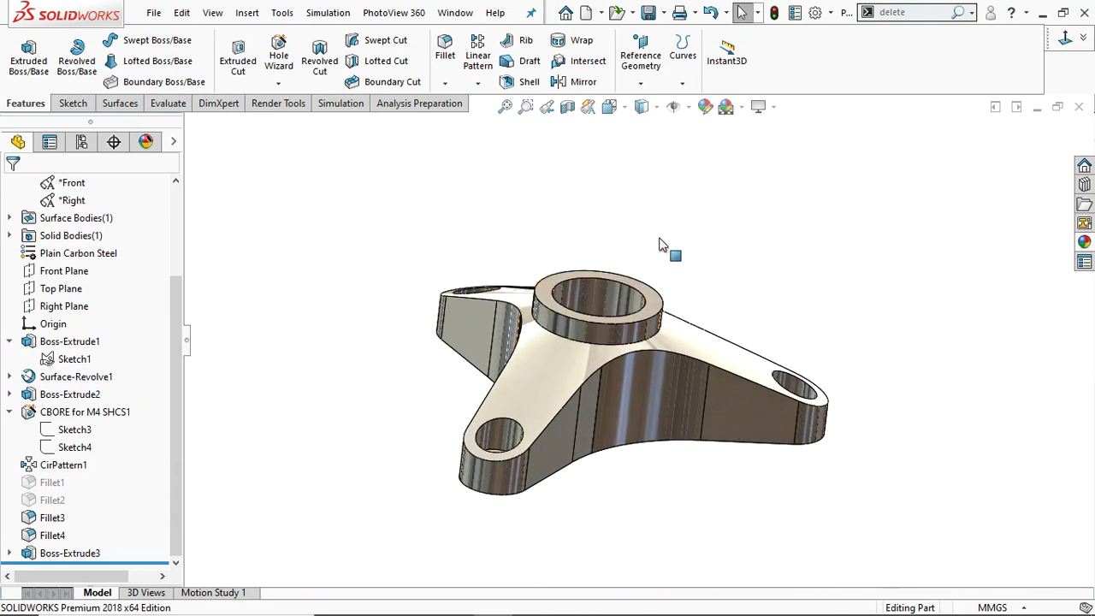
click(523, 81)
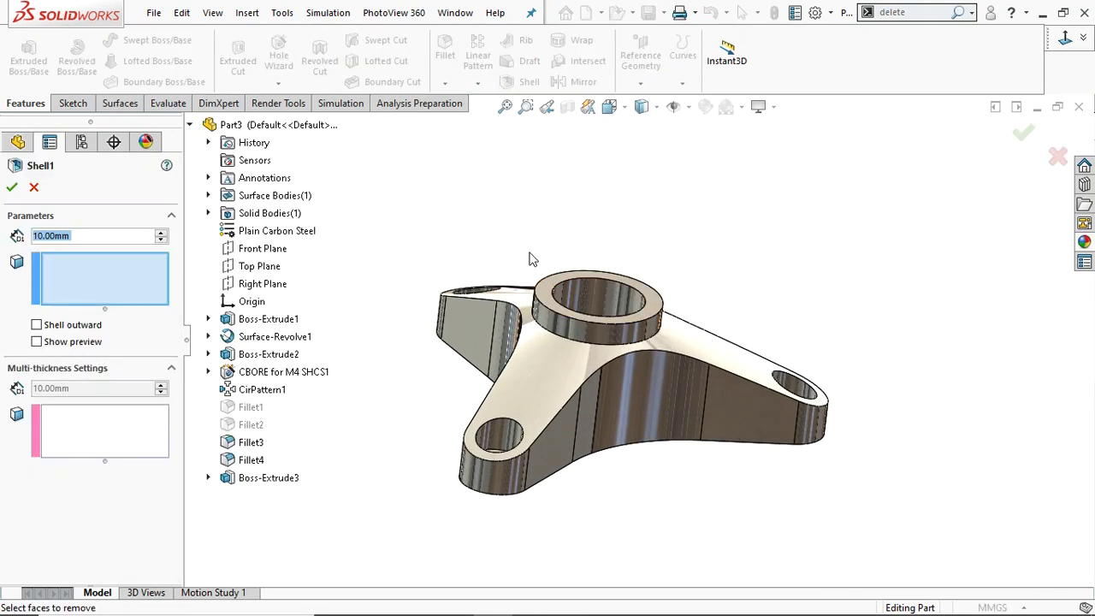
middle_drag(539, 286, 599, 244)
click(557, 248)
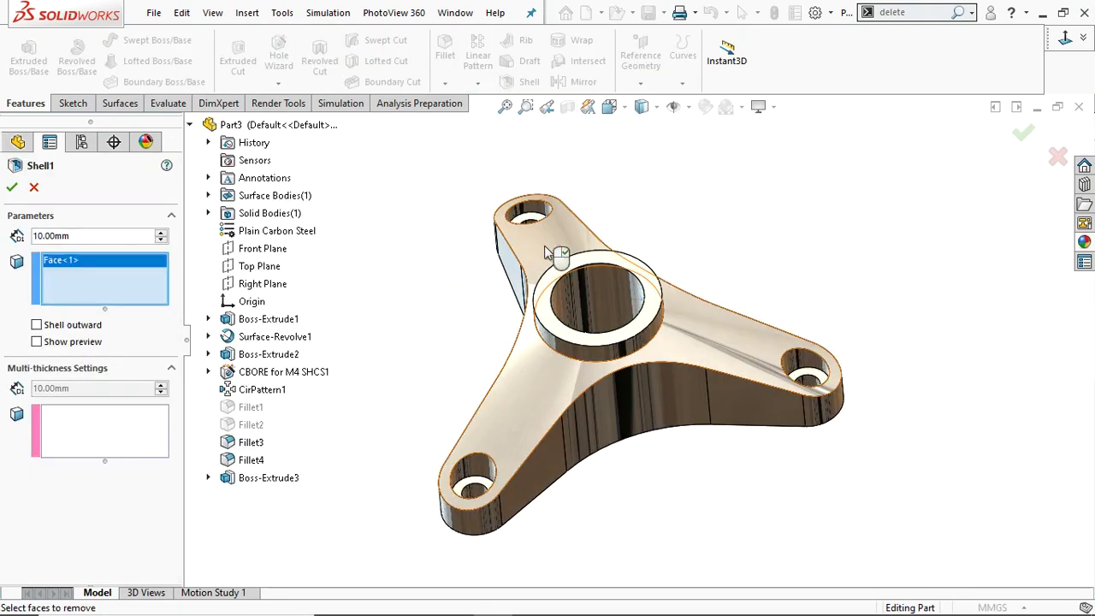
click(547, 408)
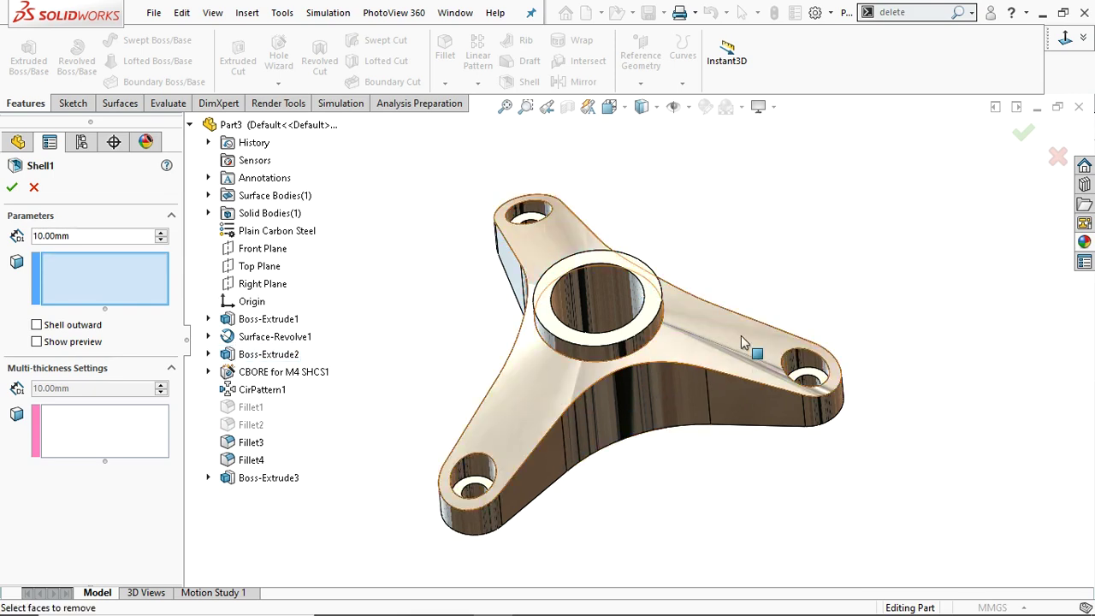
click(740, 334)
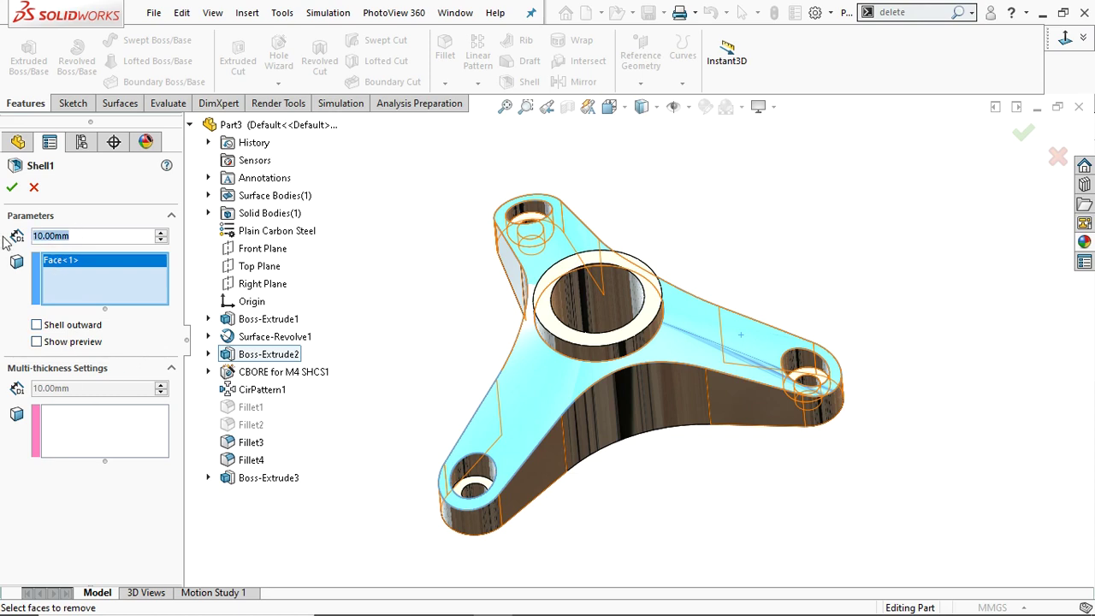
text(3)
key(Return)
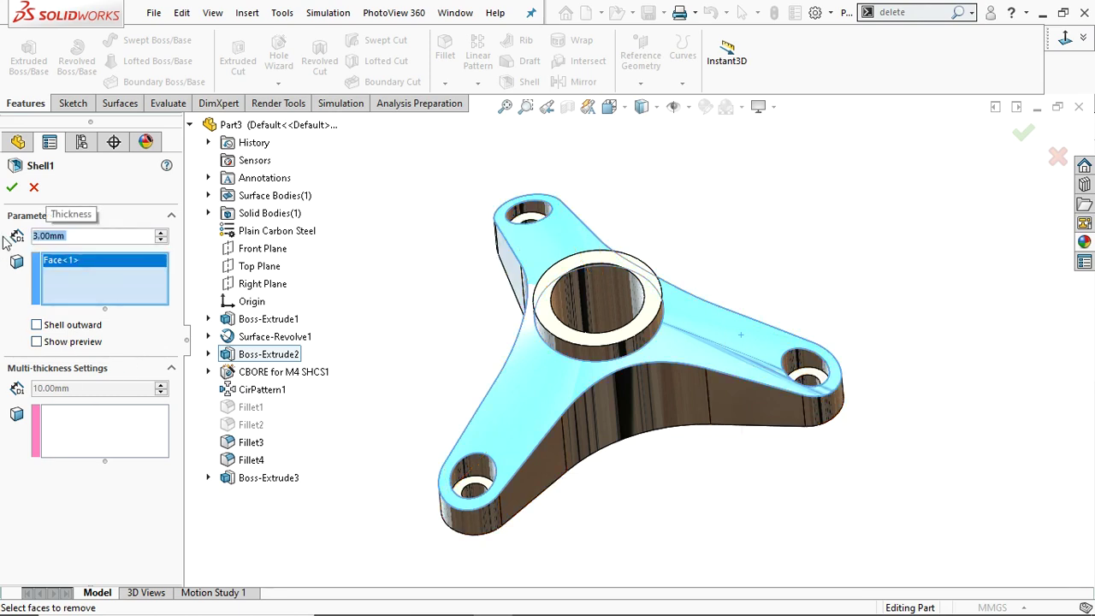
click(9, 188)
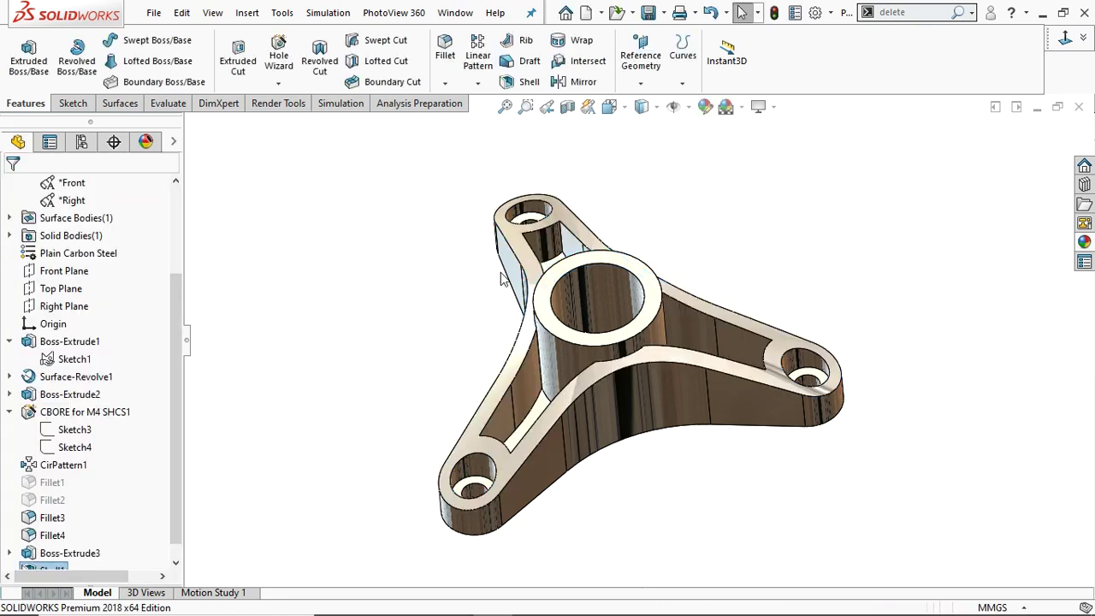
Switch to the Phase 2 drawing in Photos, examine the revised dimensions and fillet notes, and return to SOLIDWORKS
middle_drag(781, 275, 821, 334)
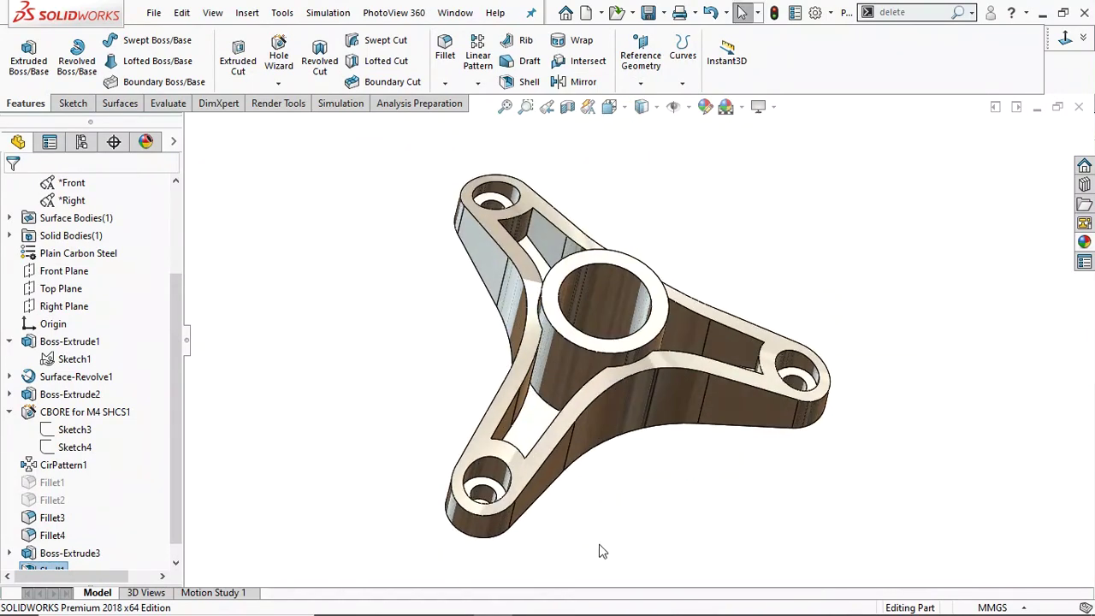
mouse_move(505, 605)
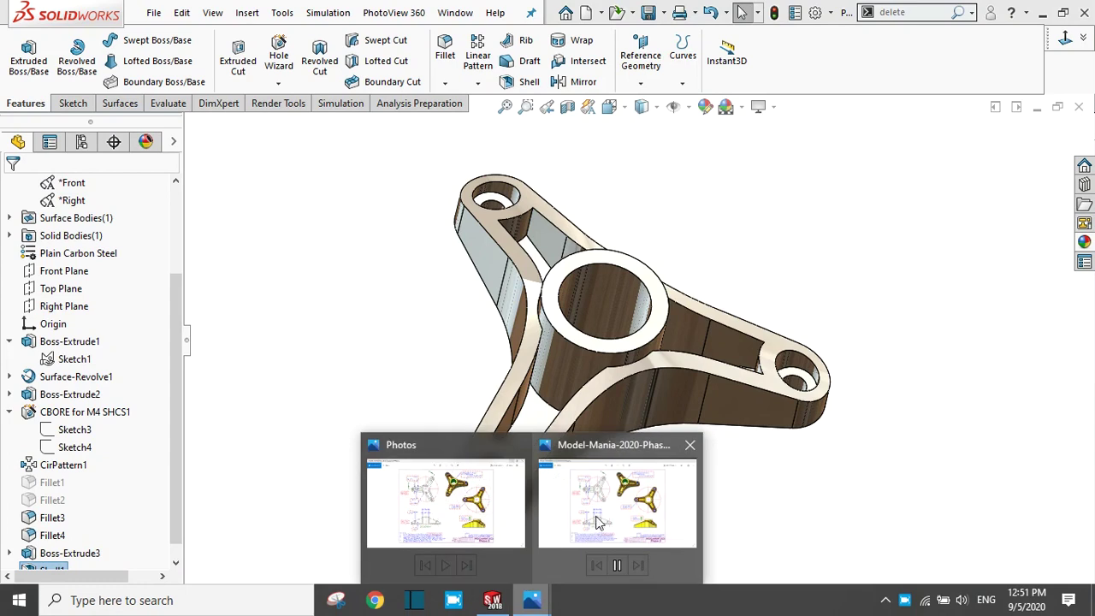
mouse_move(623, 510)
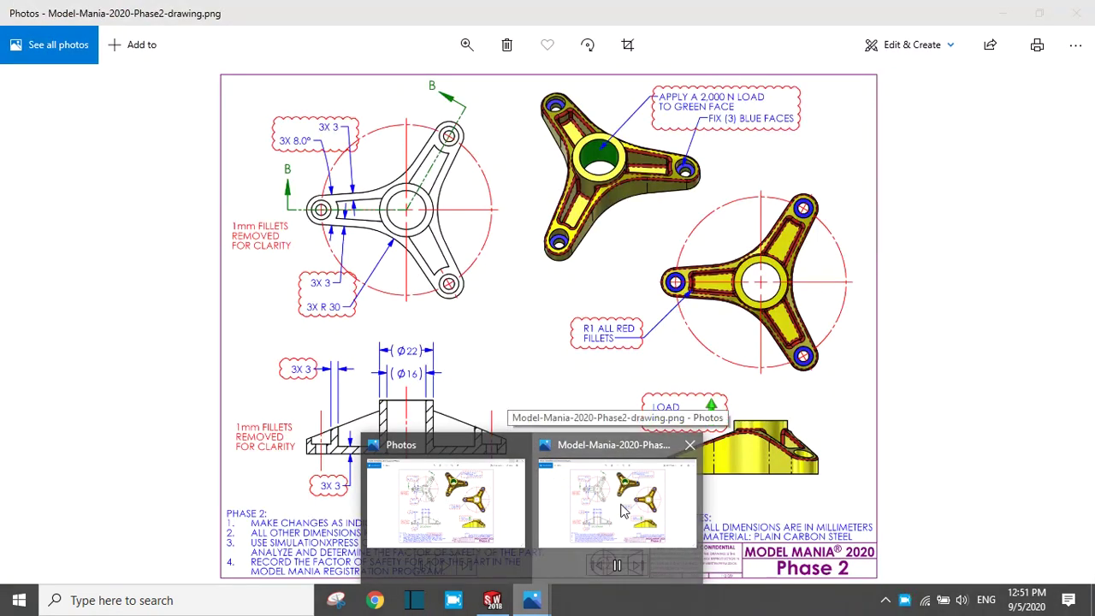
click(624, 511)
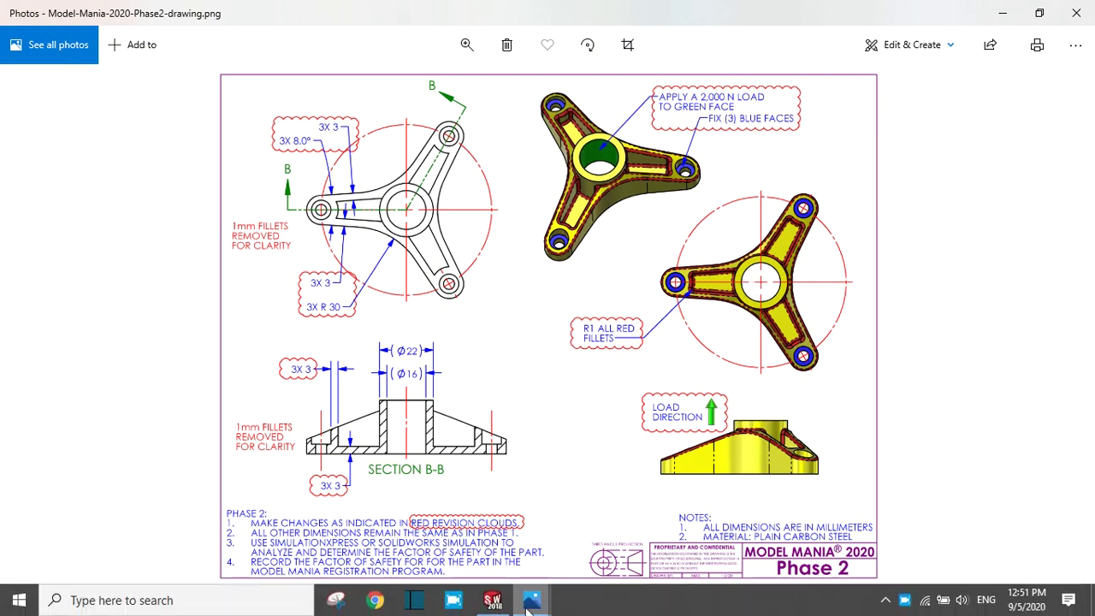
click(493, 600)
Fillet all edges of the Shell1 feature with a constant 1 mm radius
middle_drag(652, 506, 642, 370)
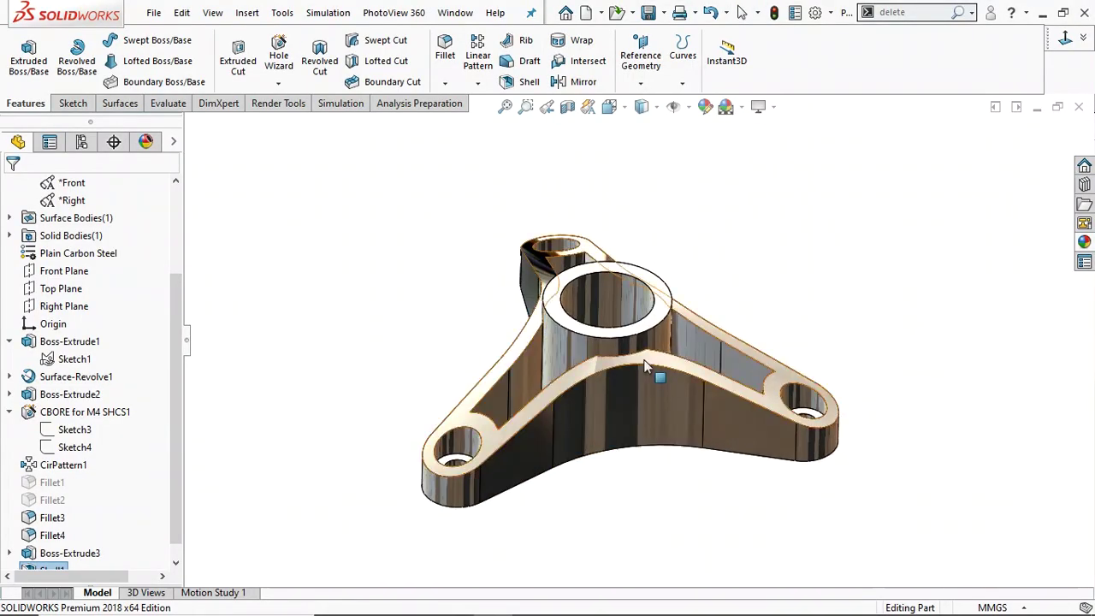
scroll(650, 342, up, 3)
scroll(647, 324, down, 5)
scroll(708, 310, up, 3)
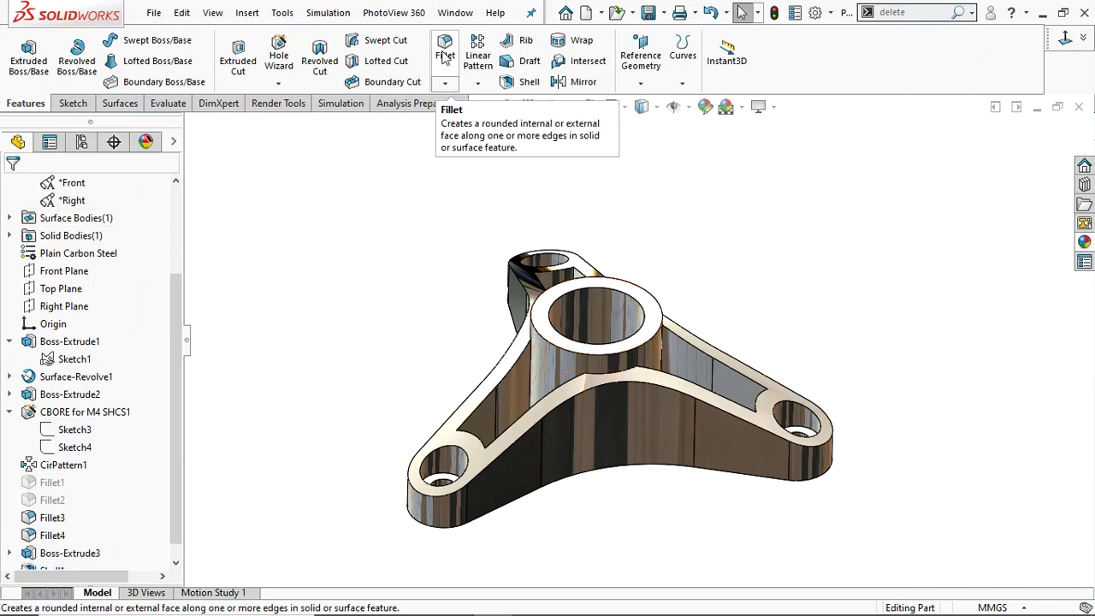
scroll(81, 535, down, 1)
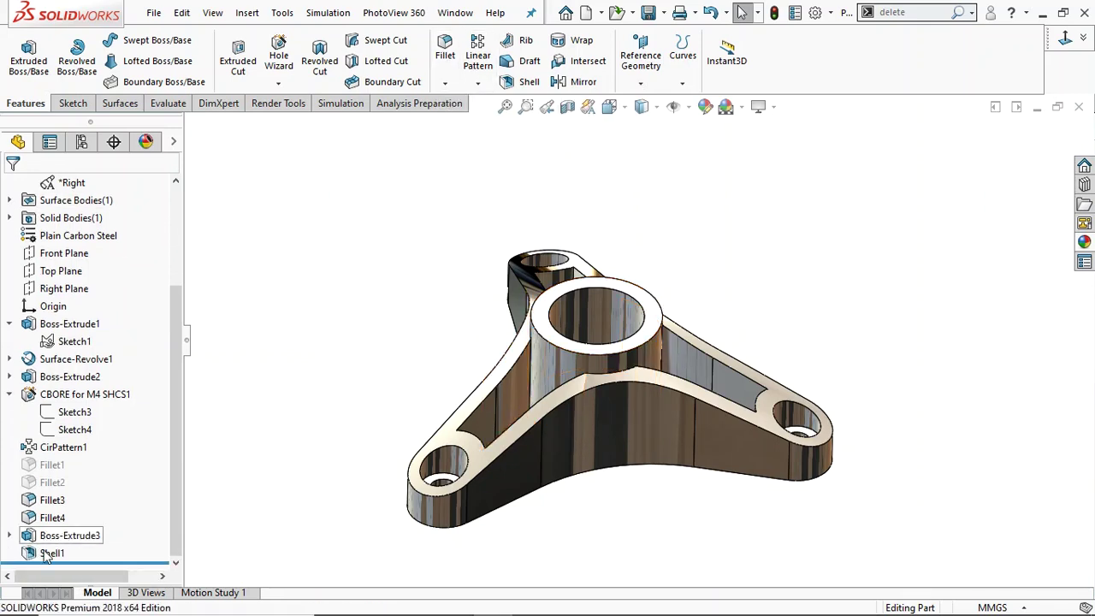
click(52, 552)
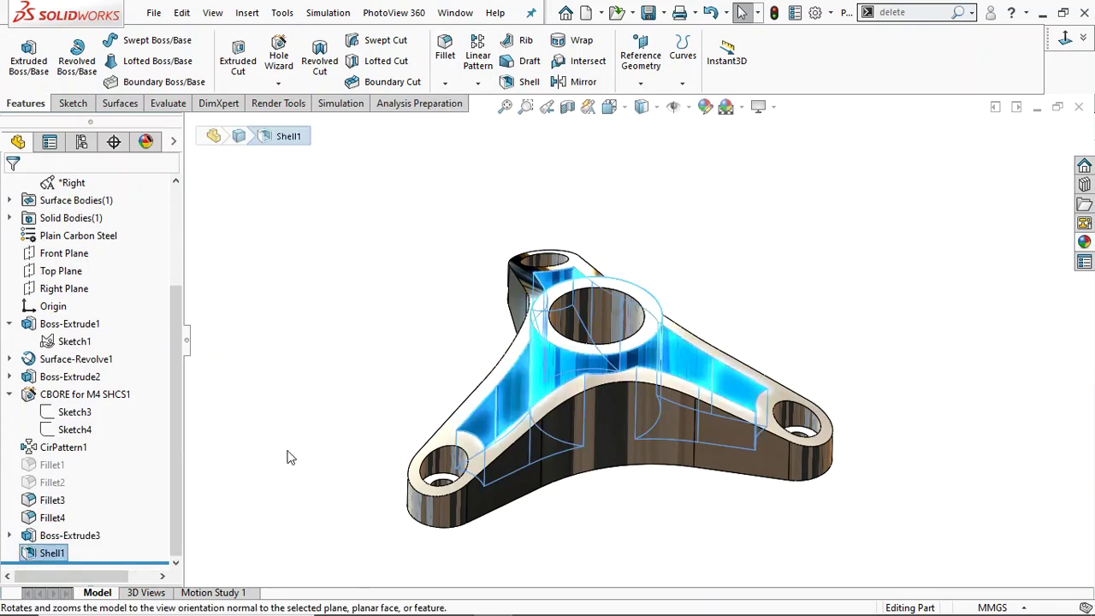
click(446, 47)
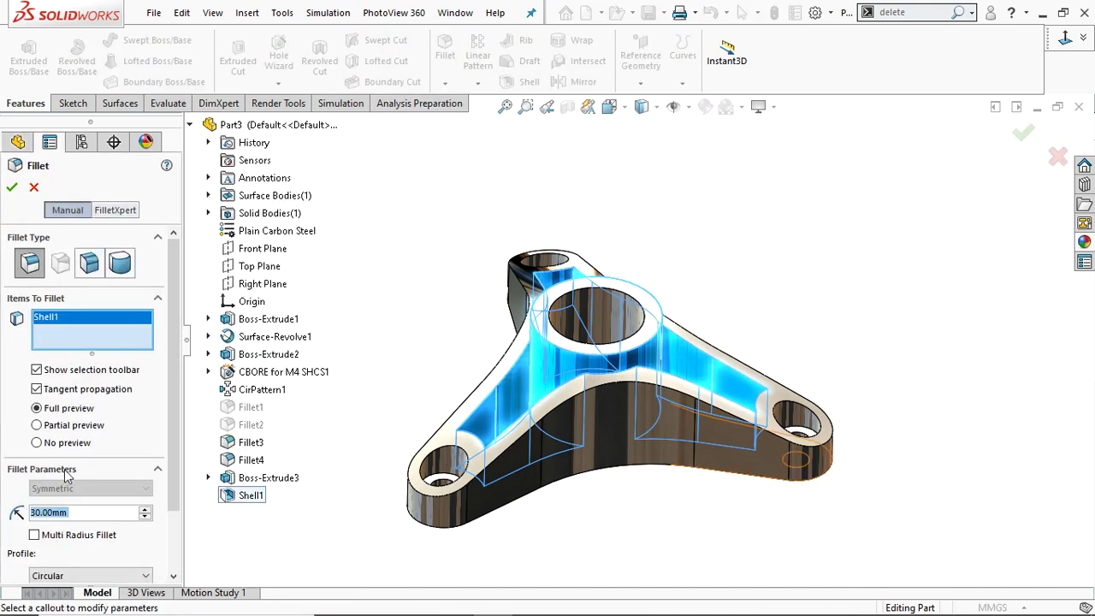
text(3)
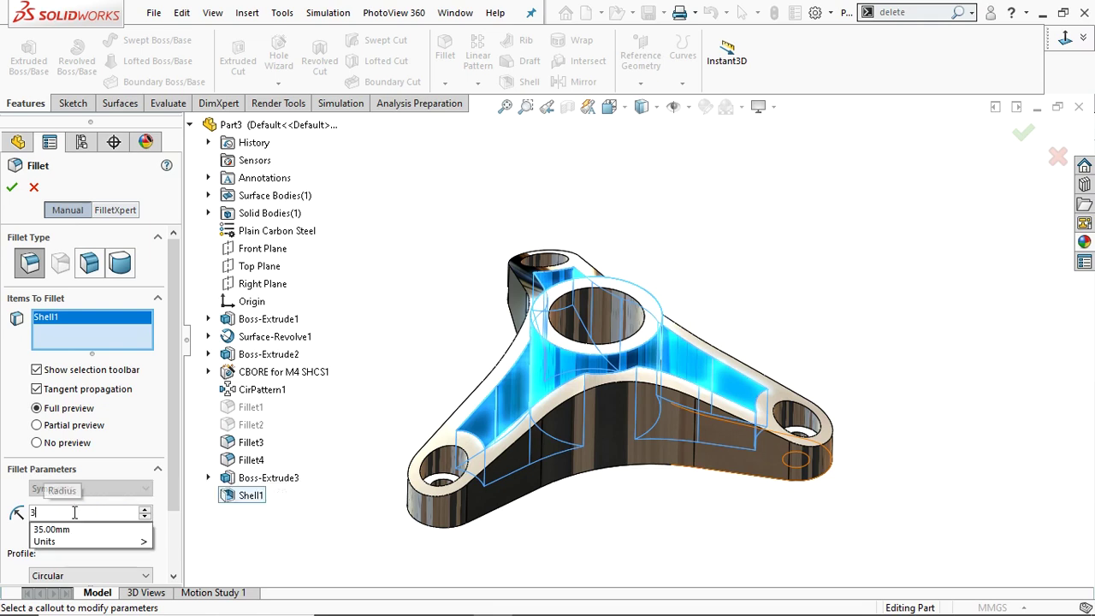
key(BackSpace)
text(1.00mm)
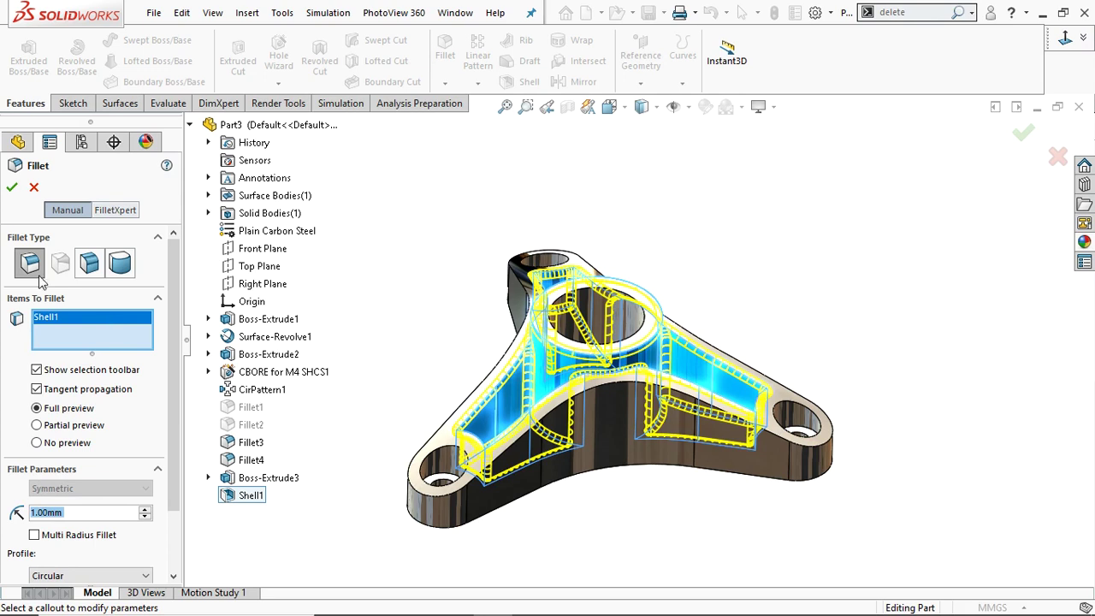
click(10, 187)
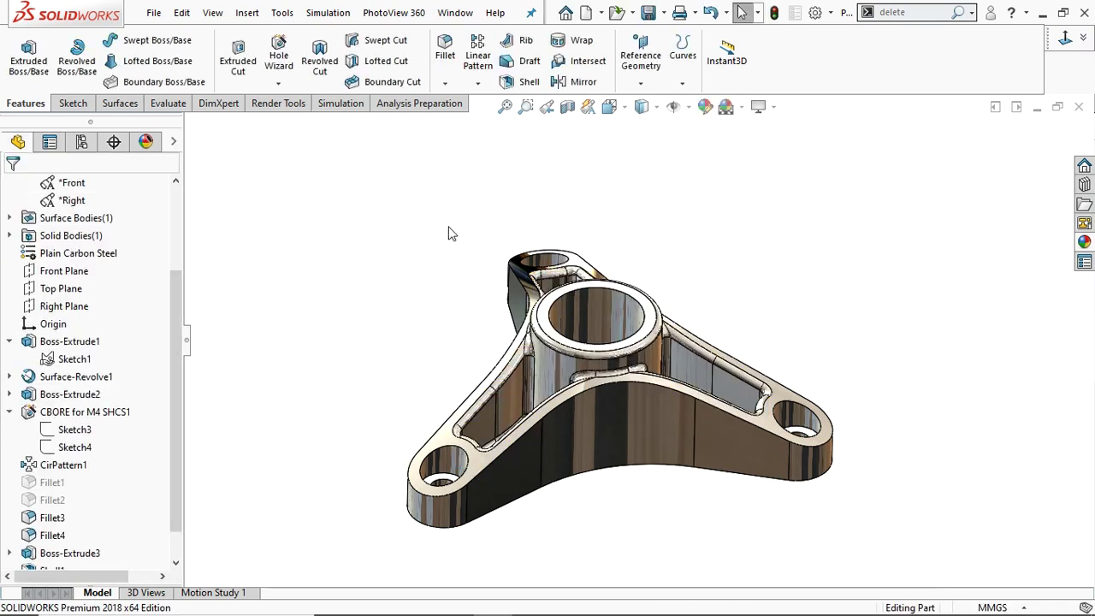
Check the fillet locations against the Phase 2 drawing in Photos and return to SOLIDWORKS
middle_drag(684, 301, 676, 352)
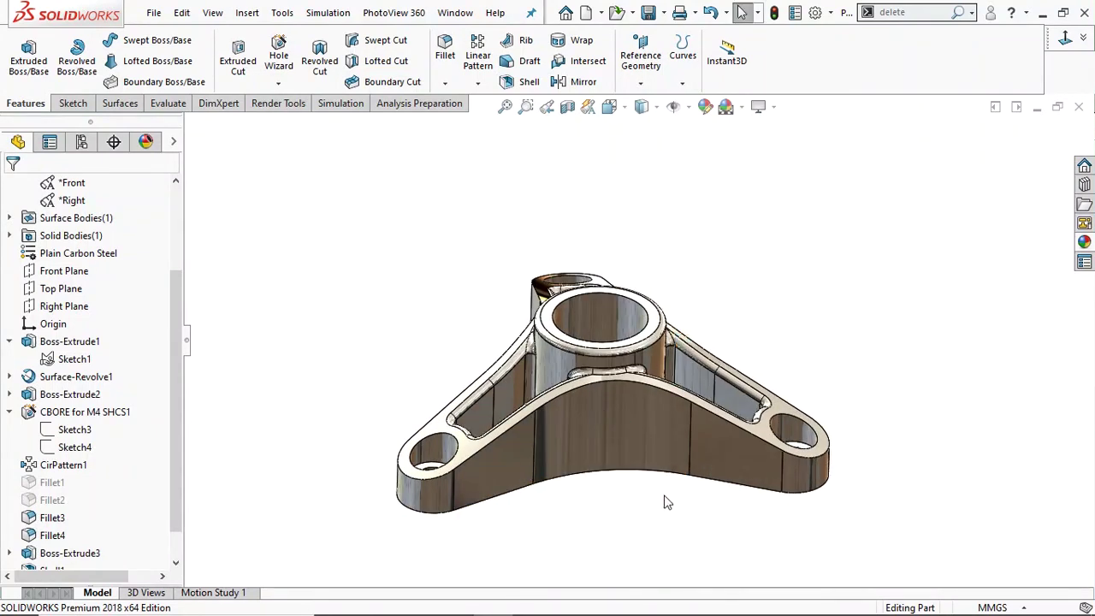
mouse_move(531, 607)
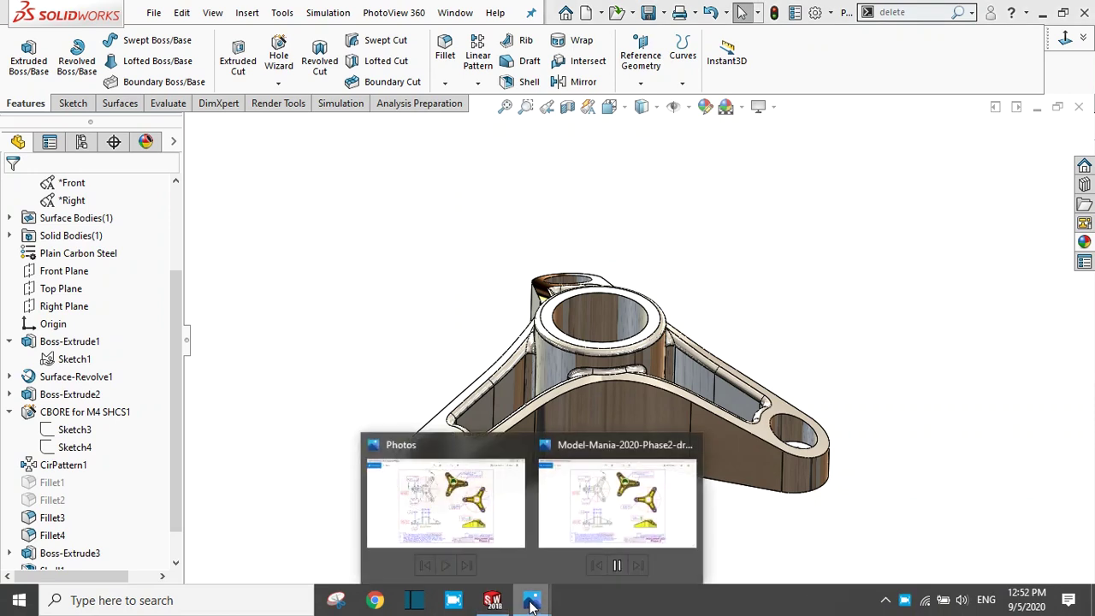
click(640, 499)
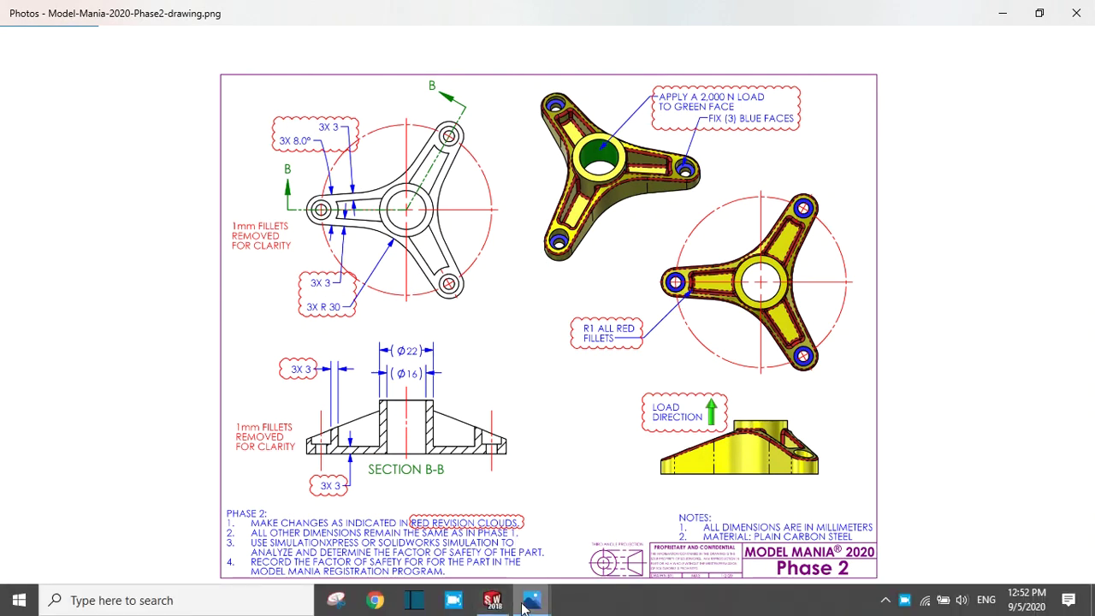
click(481, 602)
Remove the unwanted fillet face around the hub's upper outer rim using Delete Face with the Delete and Patch option
middle_drag(730, 417, 656, 355)
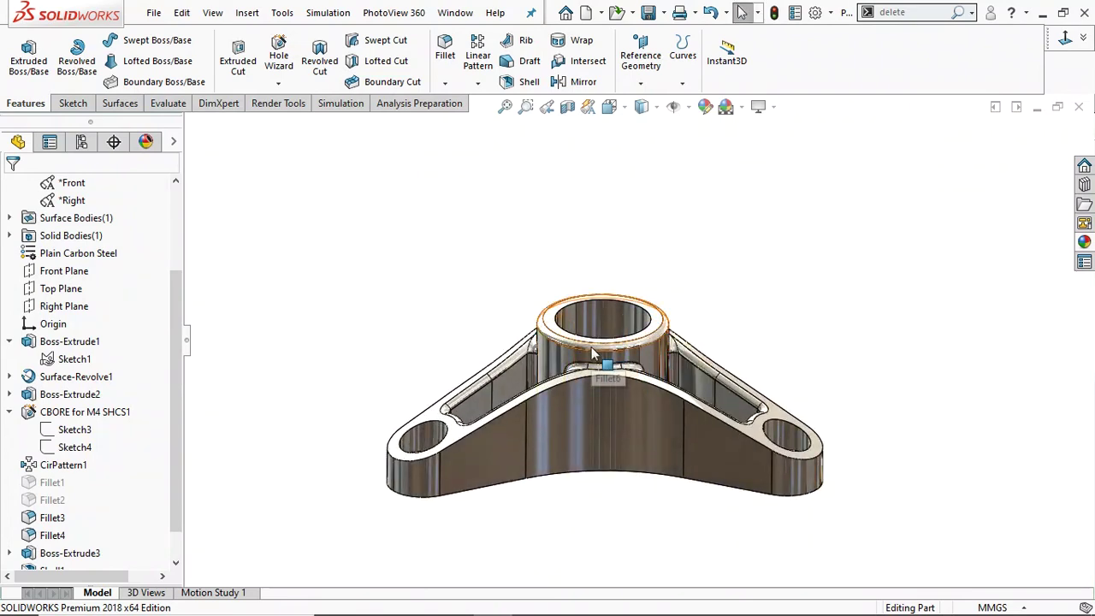
click(617, 353)
click(800, 352)
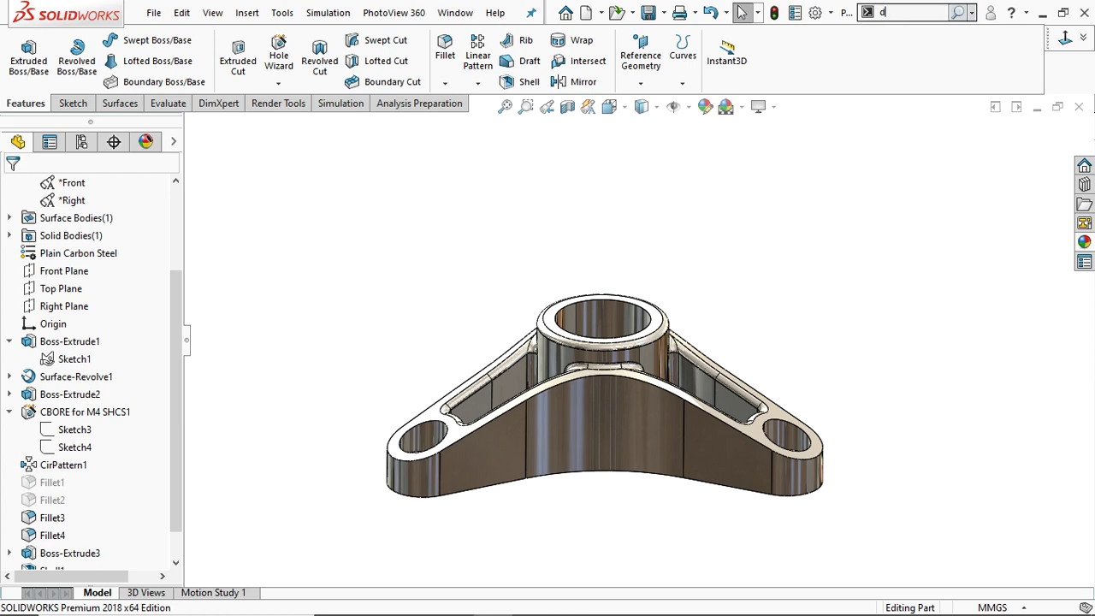
text(e)
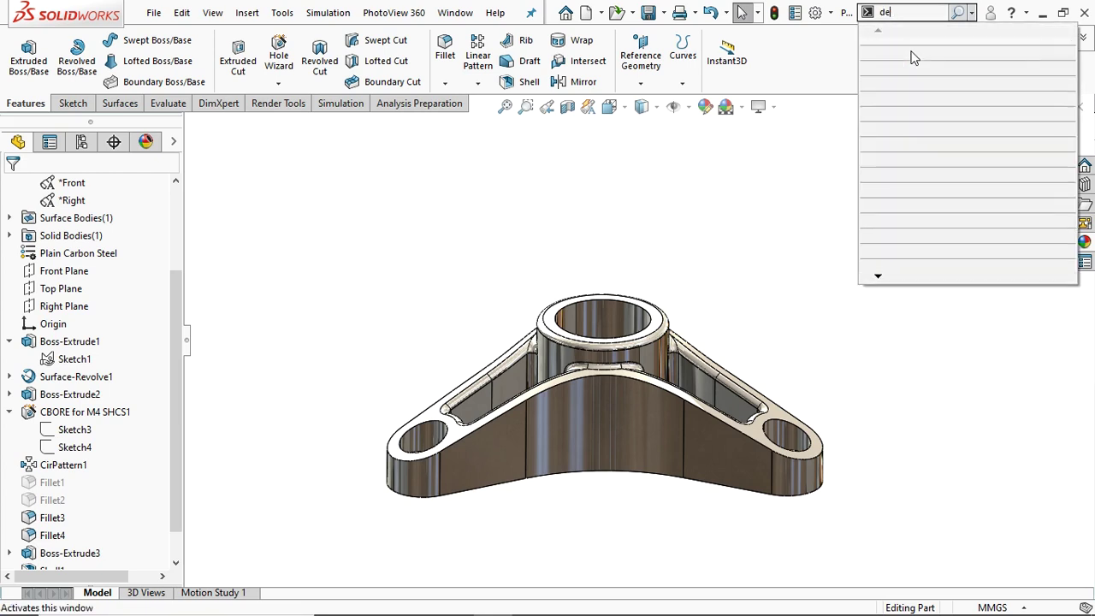
text(ellete)
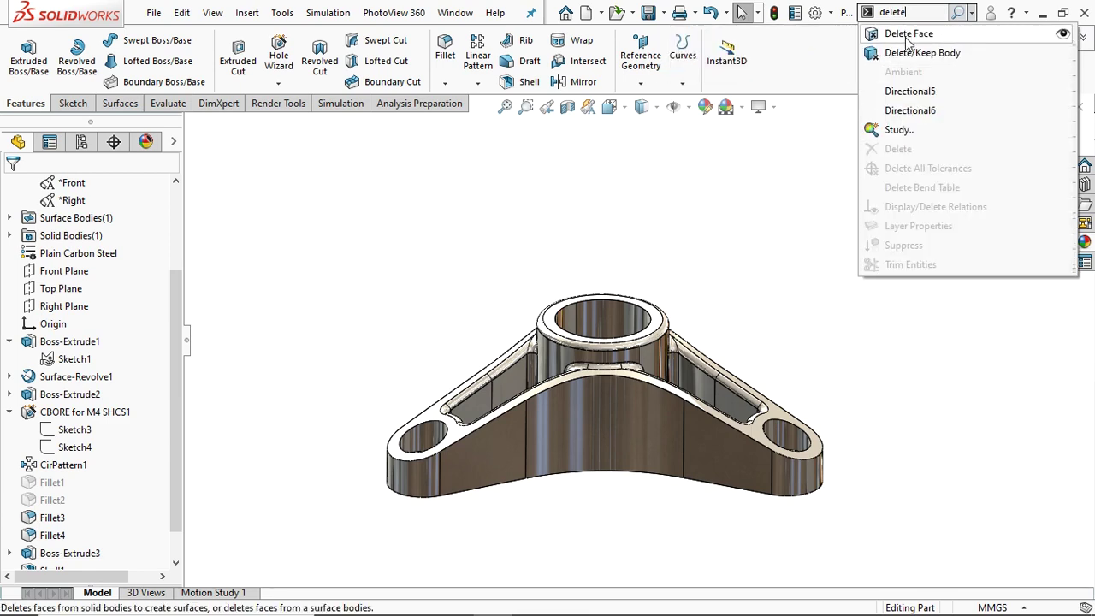
click(907, 36)
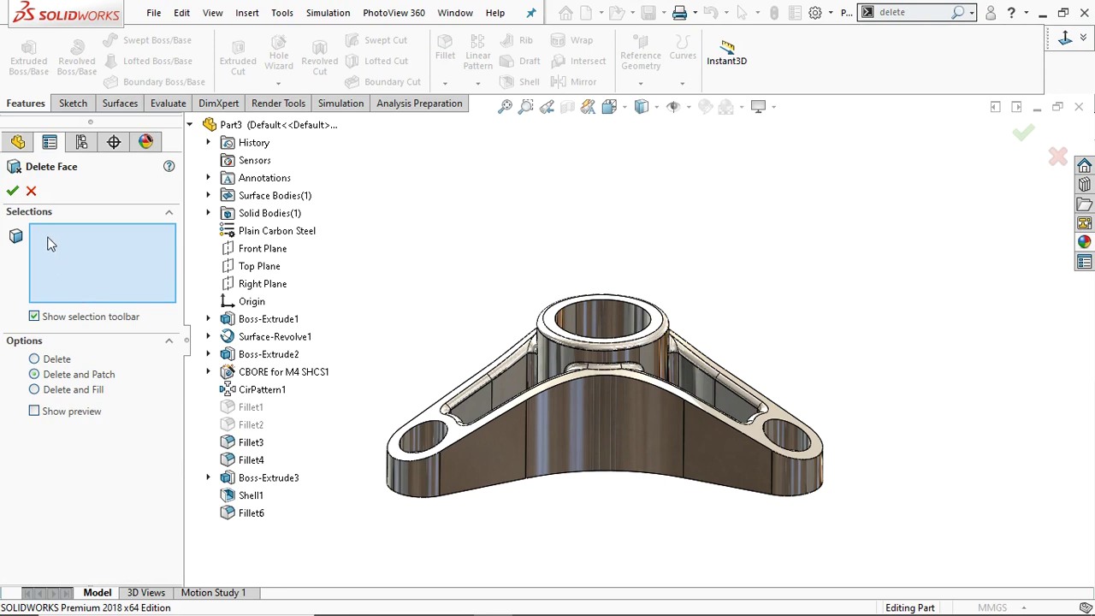
click(566, 346)
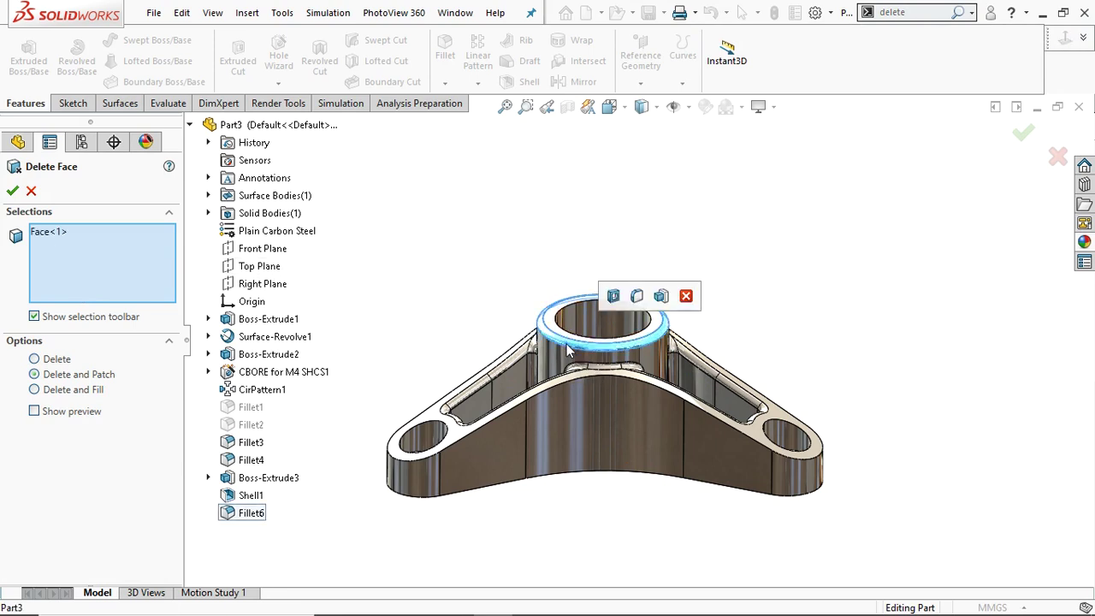
click(12, 191)
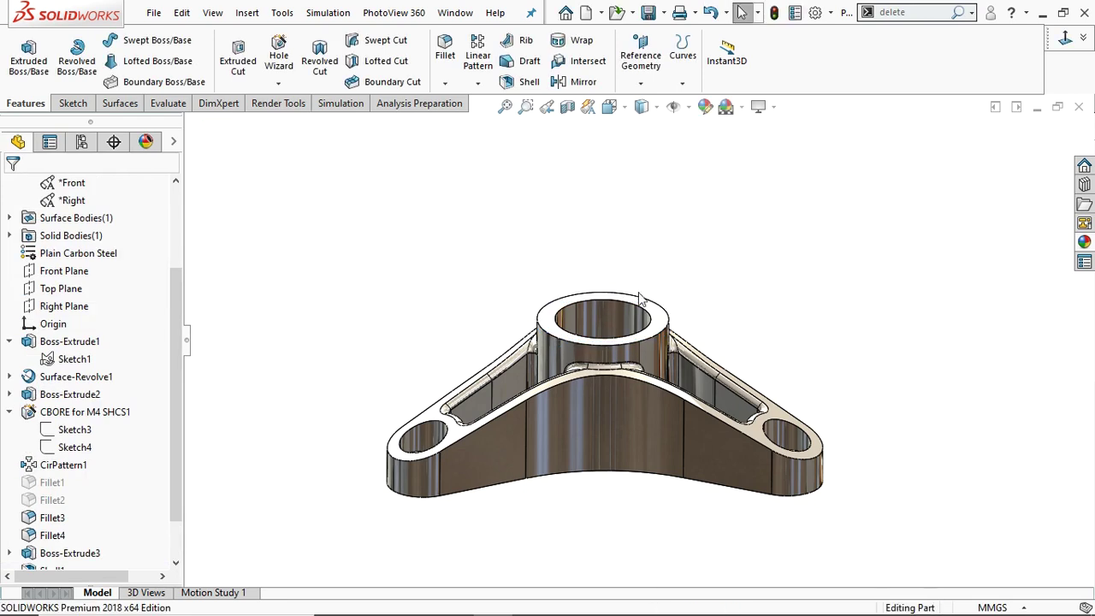
Apply a blue color appearance to the 1 mm fillet feature of the shelled pockets
scroll(660, 300, up, 3)
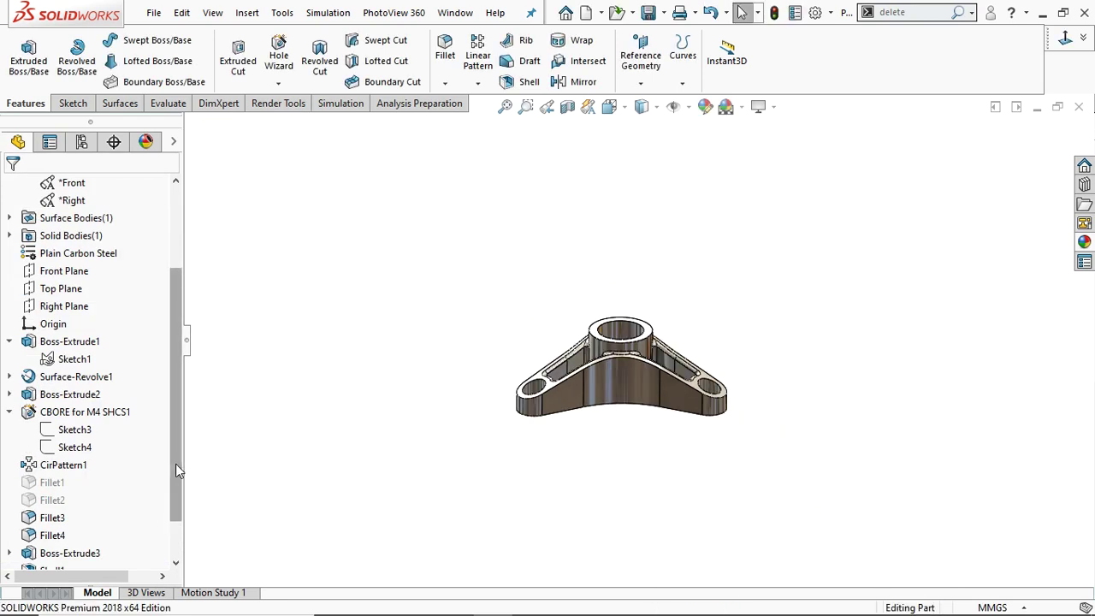
scroll(176, 462, down, 1)
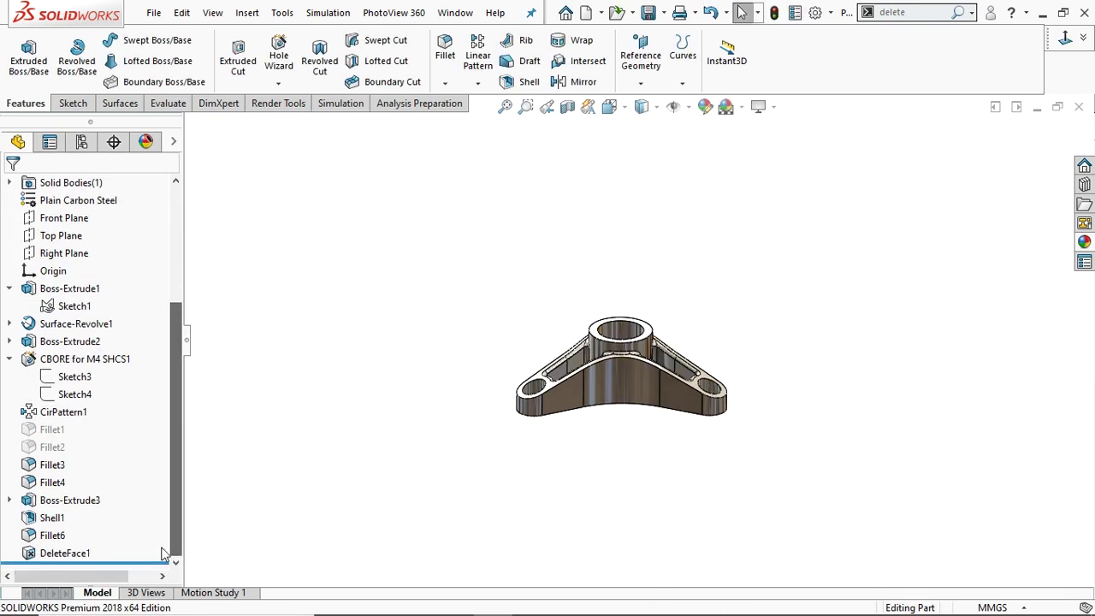
click(51, 535)
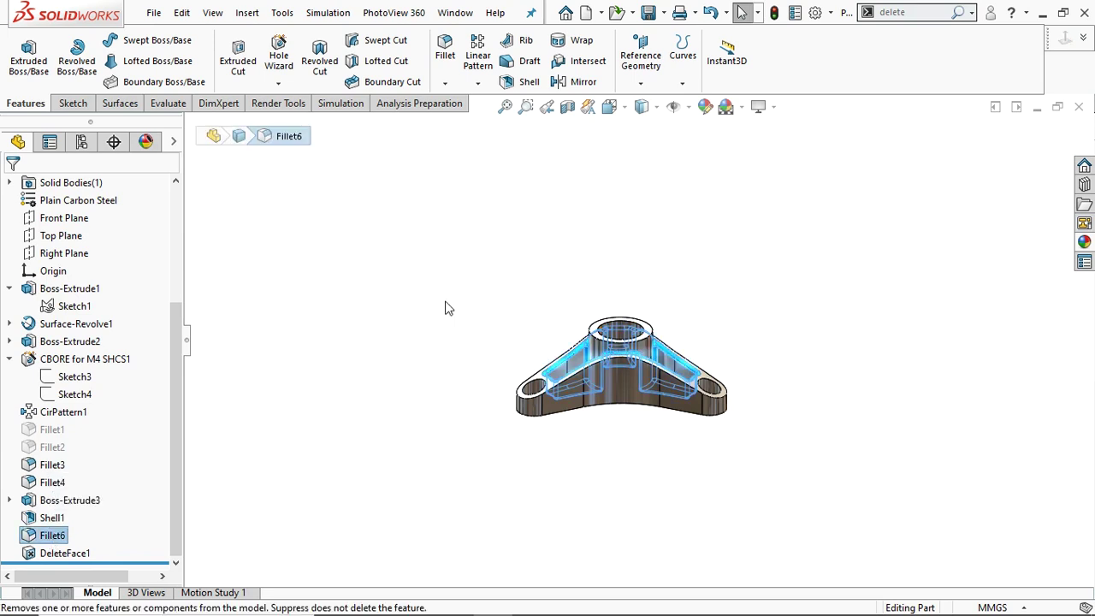
click(704, 106)
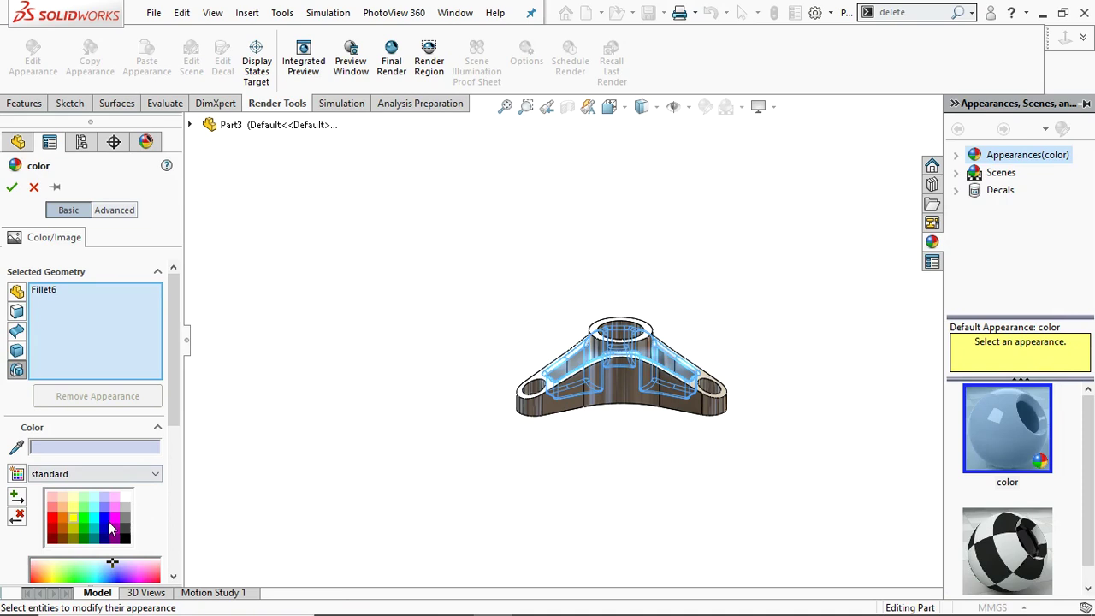
click(104, 518)
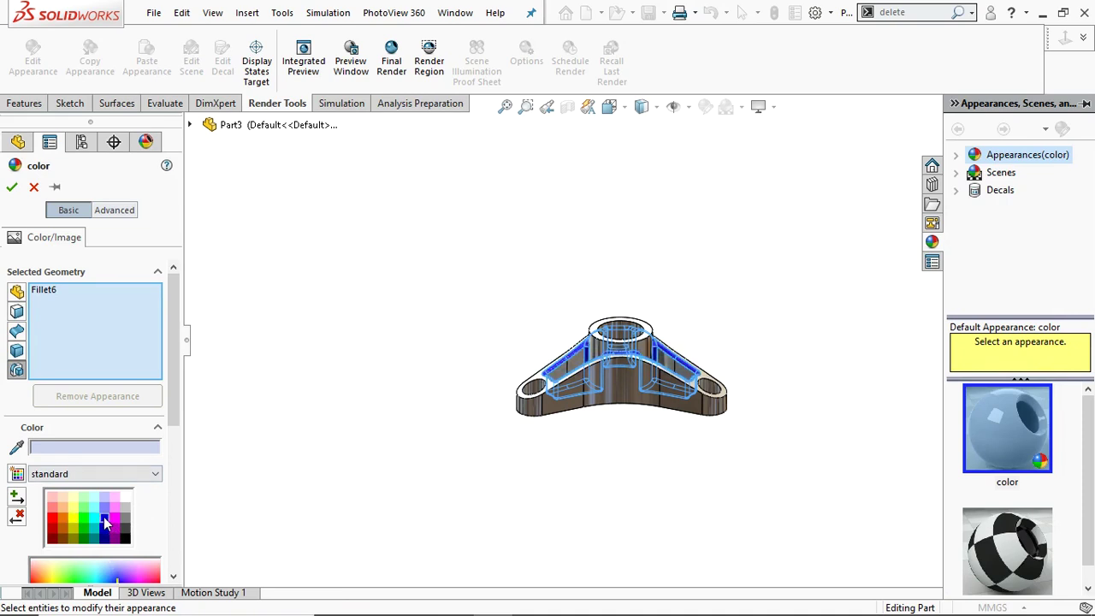
click(12, 188)
middle_drag(531, 305, 551, 351)
scroll(625, 355, down, 2)
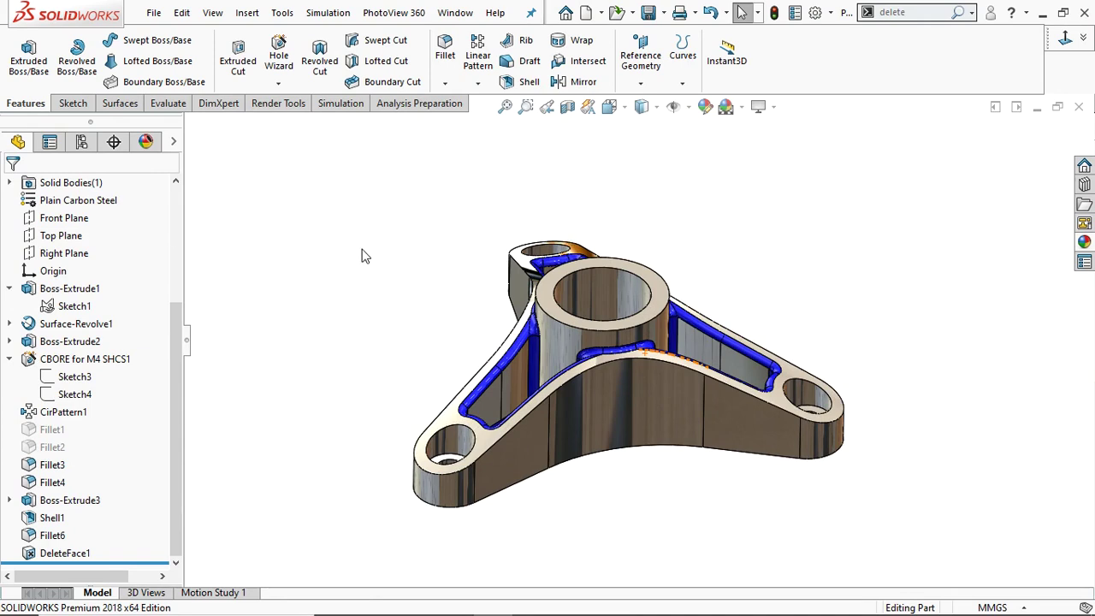
Assign Plain Carbon Steel as the material of the part
drag(171, 401, 168, 253)
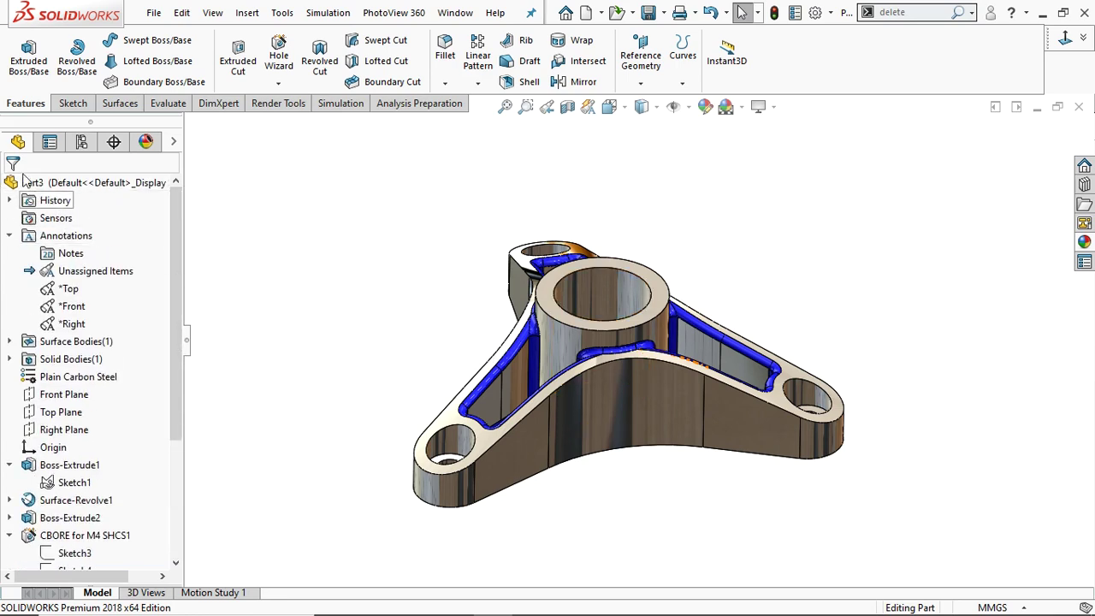
right_click(40, 182)
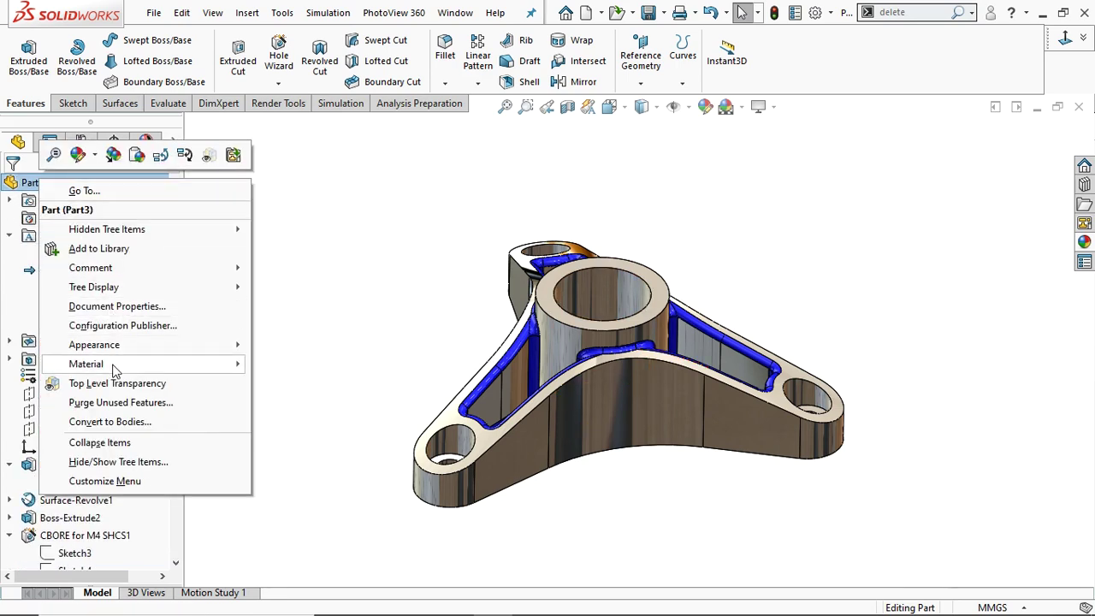
mouse_move(232, 363)
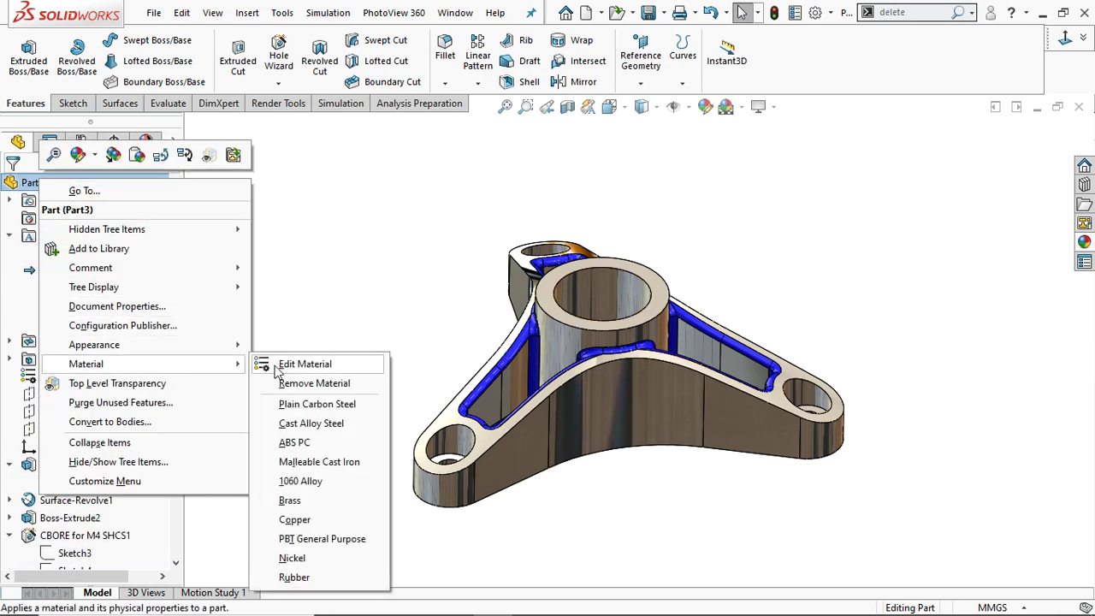
click(303, 408)
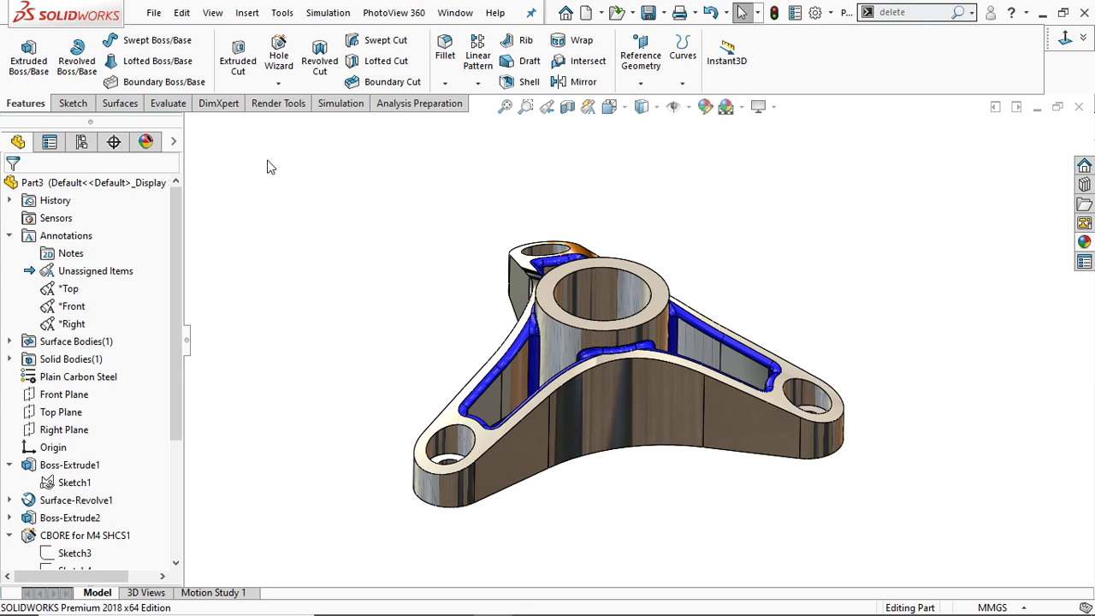
Create a new static simulation study for the part, keeping the proposed name Static 1
click(341, 105)
click(18, 53)
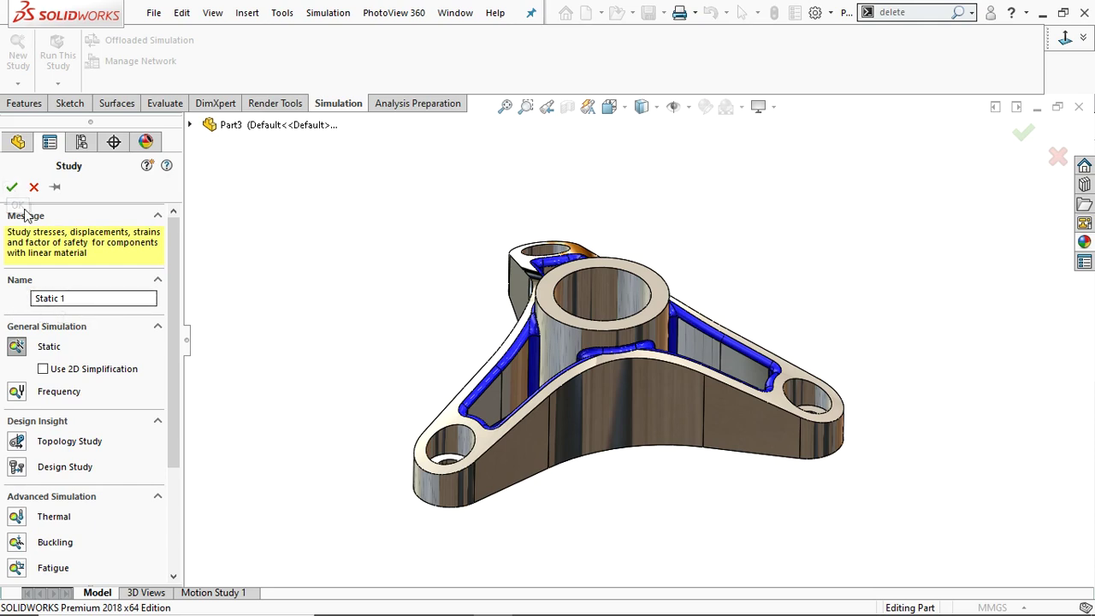
click(12, 186)
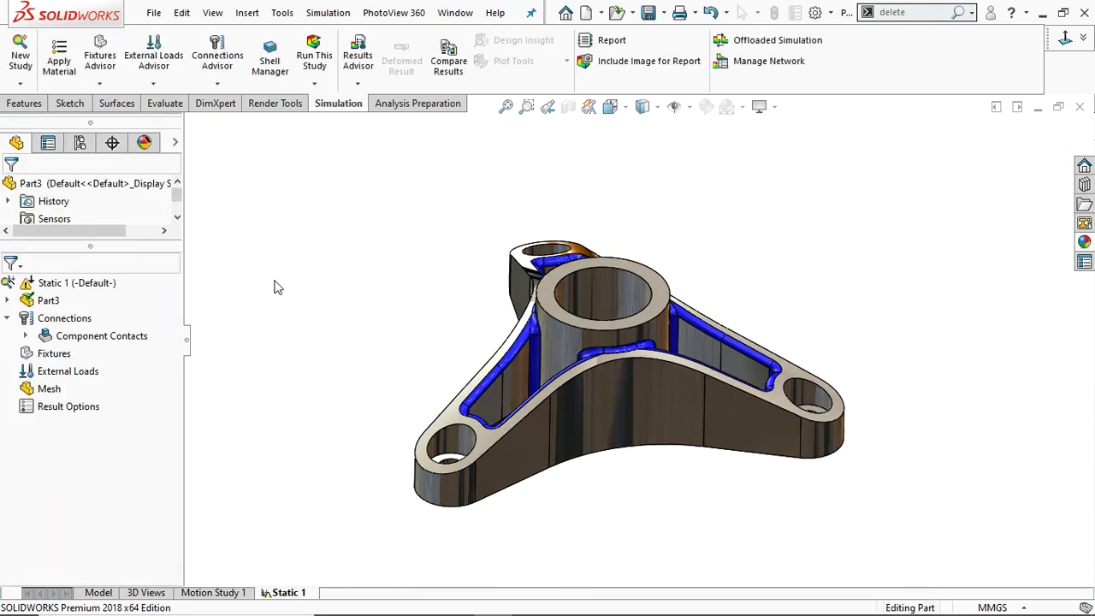
Apply a Fixed Geometry fixture to the counterbore floors of the two front arms and the counterbore edge of the rear arm
right_click(43, 361)
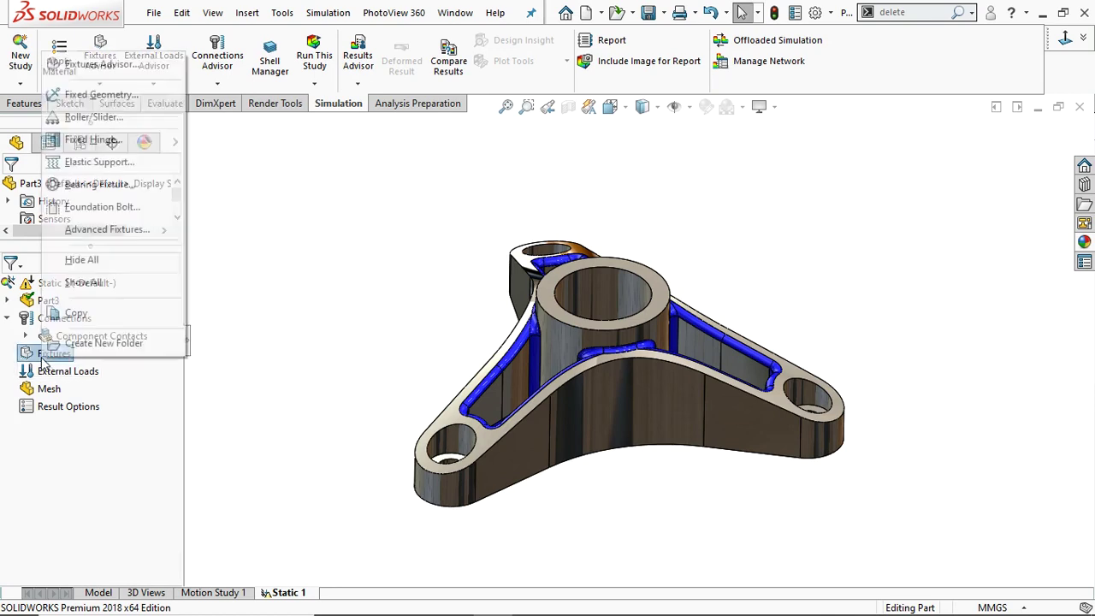
click(86, 93)
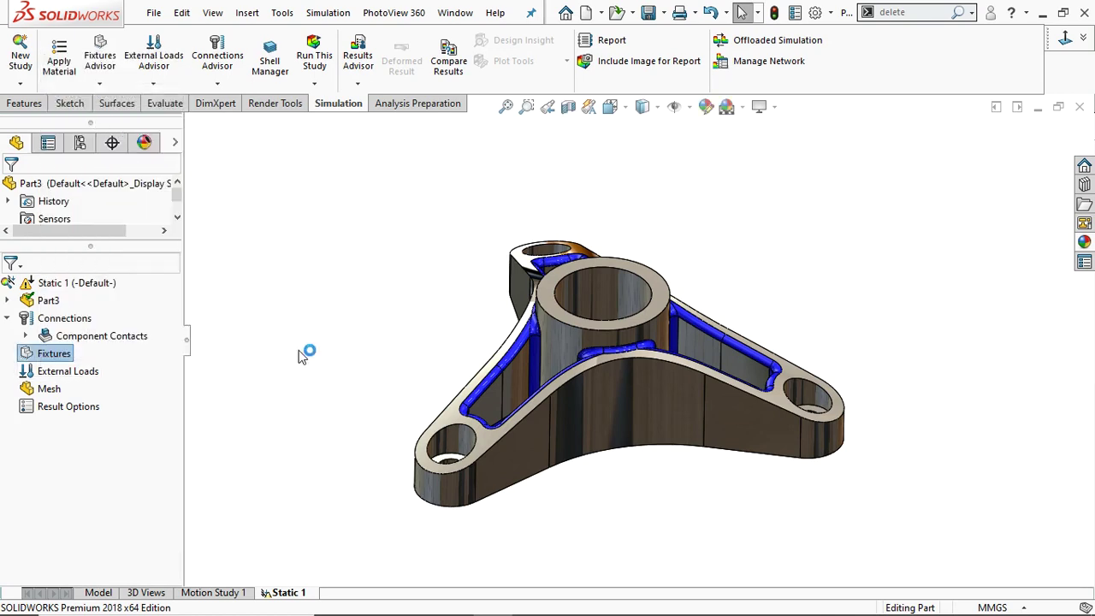
middle_drag(354, 440, 361, 483)
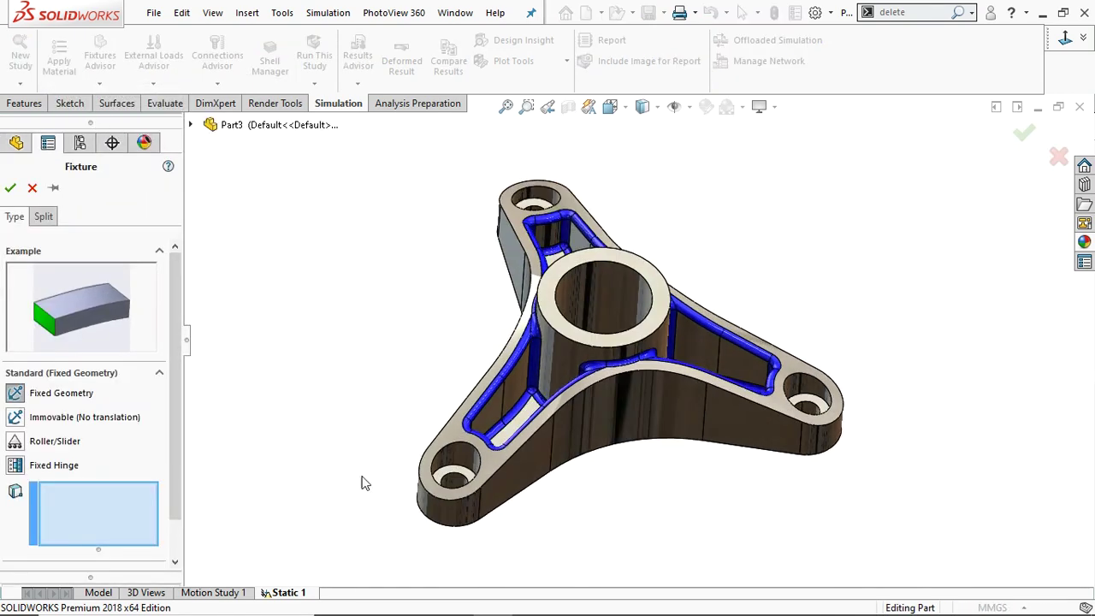
click(456, 475)
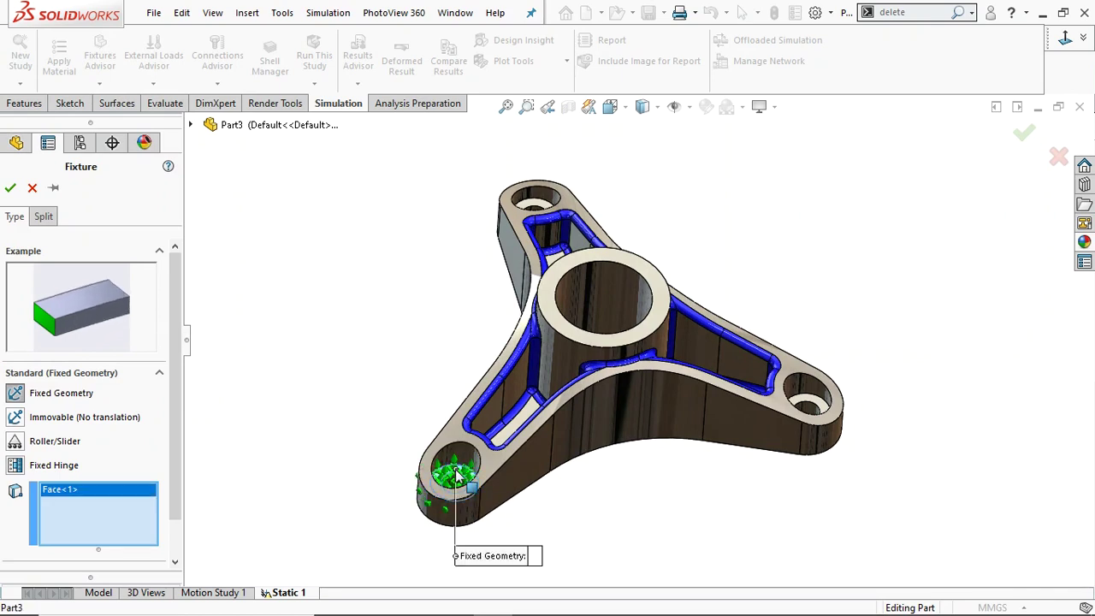
click(808, 401)
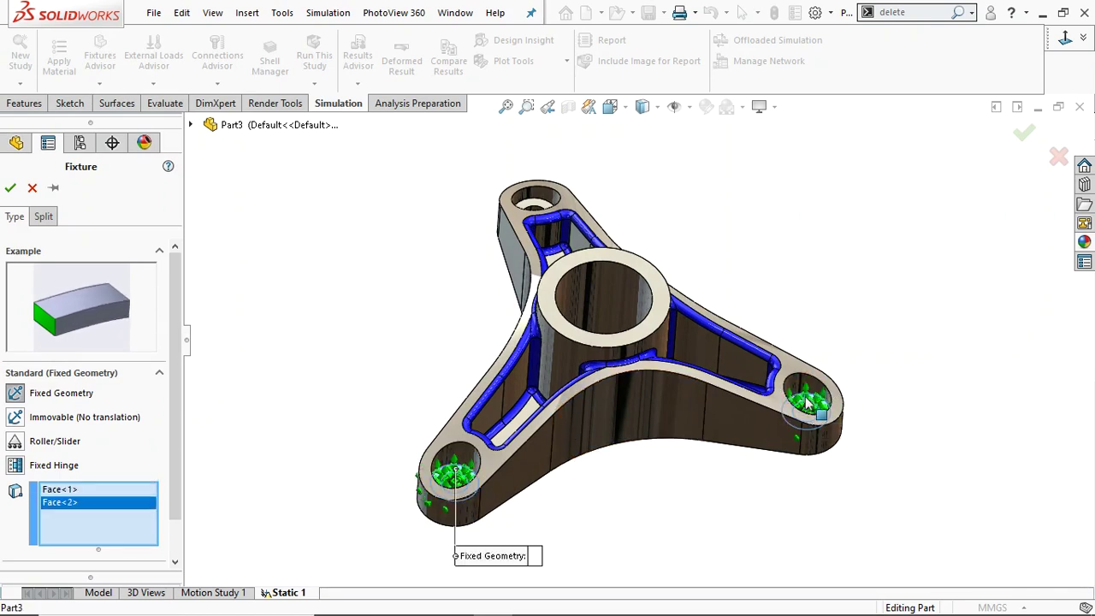
click(523, 205)
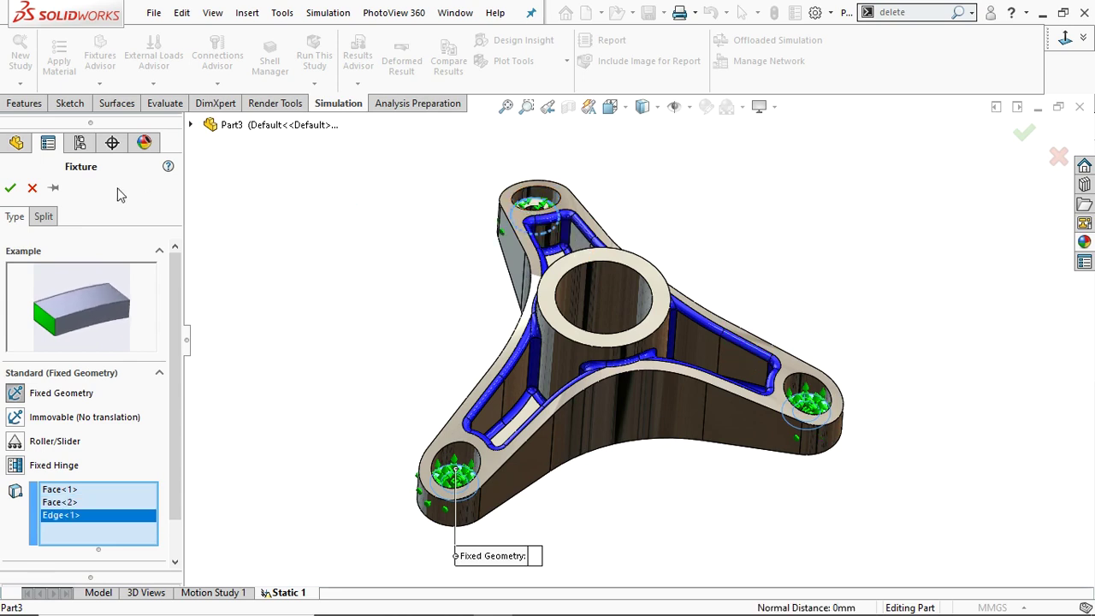
click(10, 187)
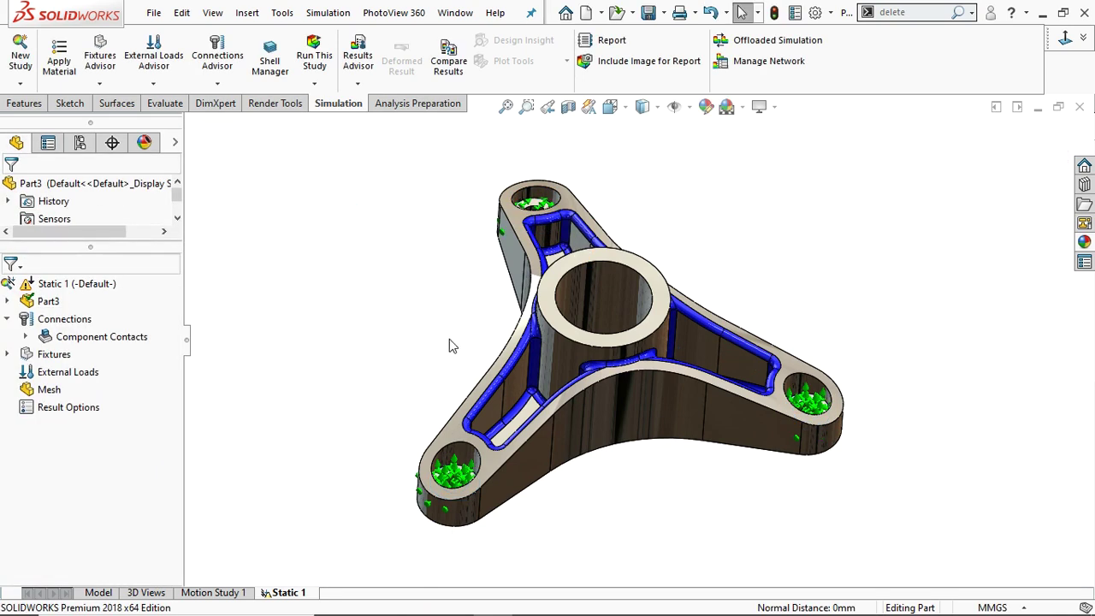
Start a force load on the hub's bore face, using a vertical edge on the hub's outer wall as its selected direction
right_click(55, 374)
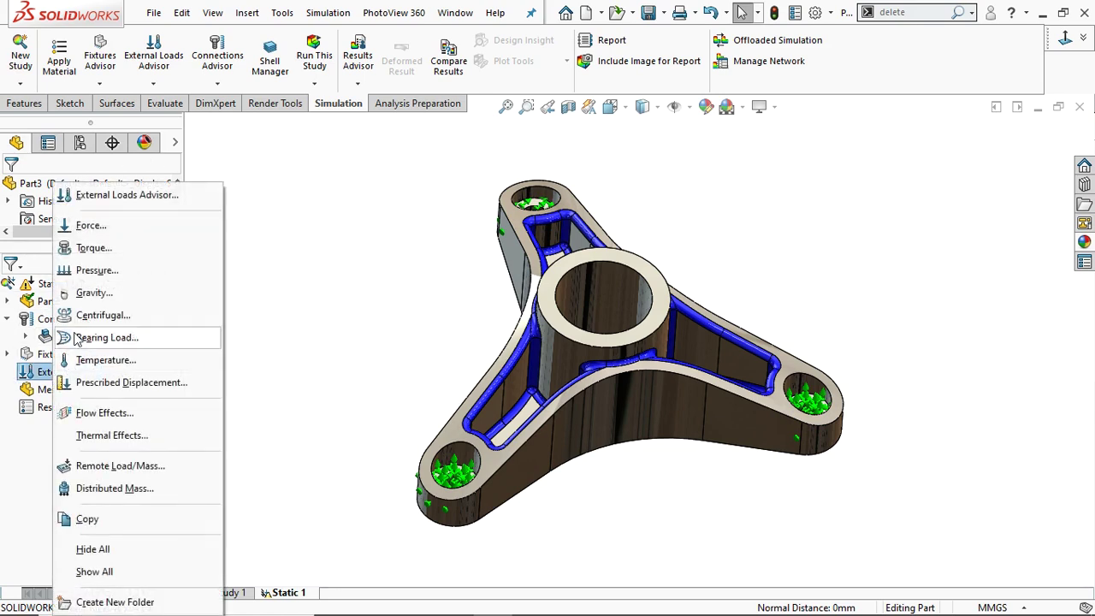
click(90, 225)
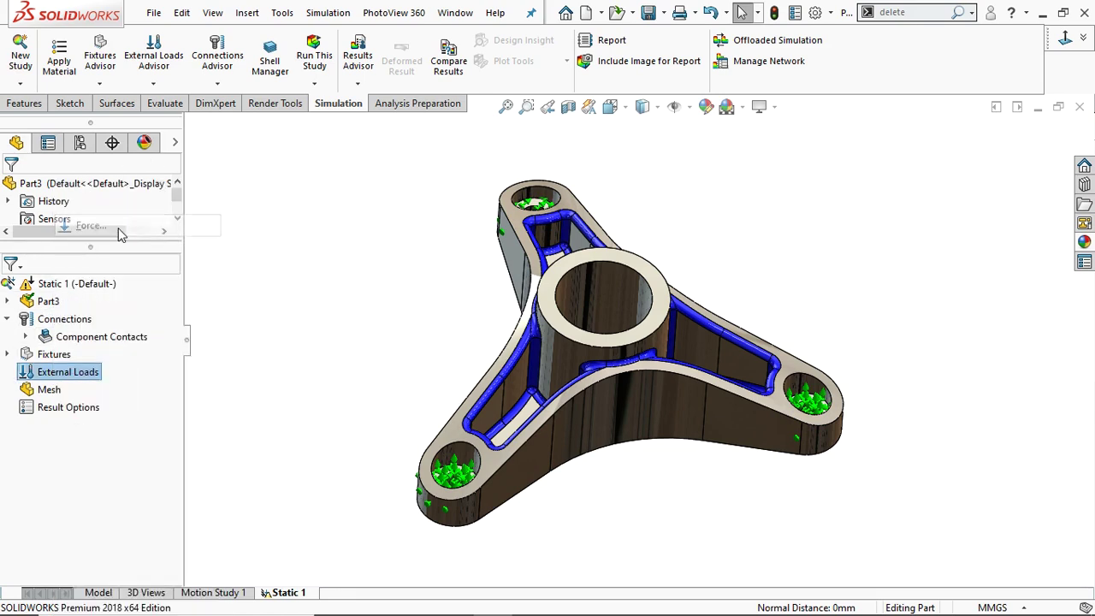
click(596, 295)
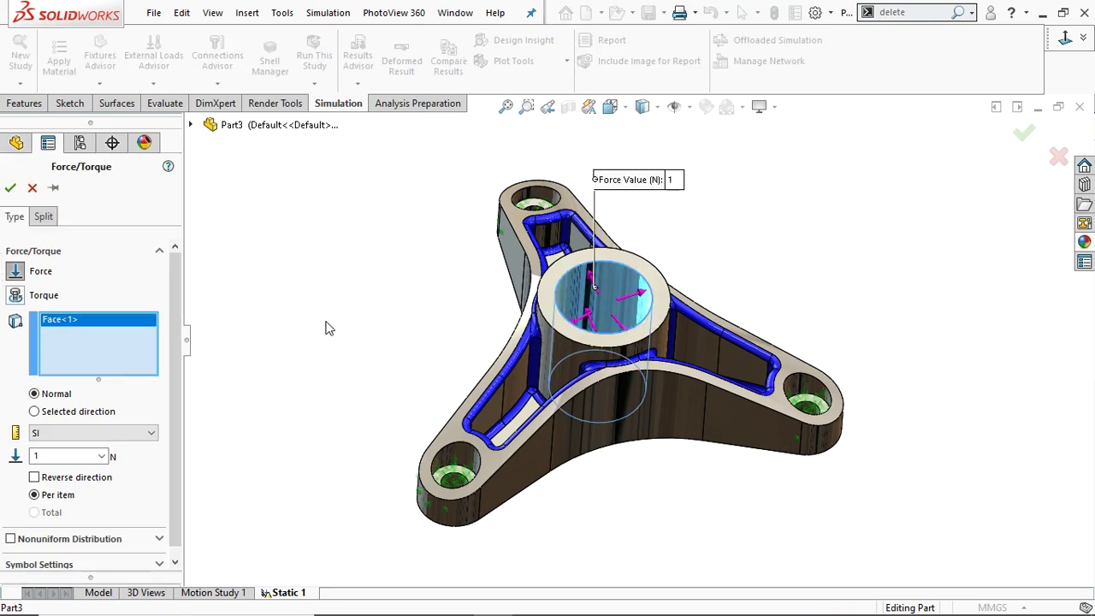
click(34, 412)
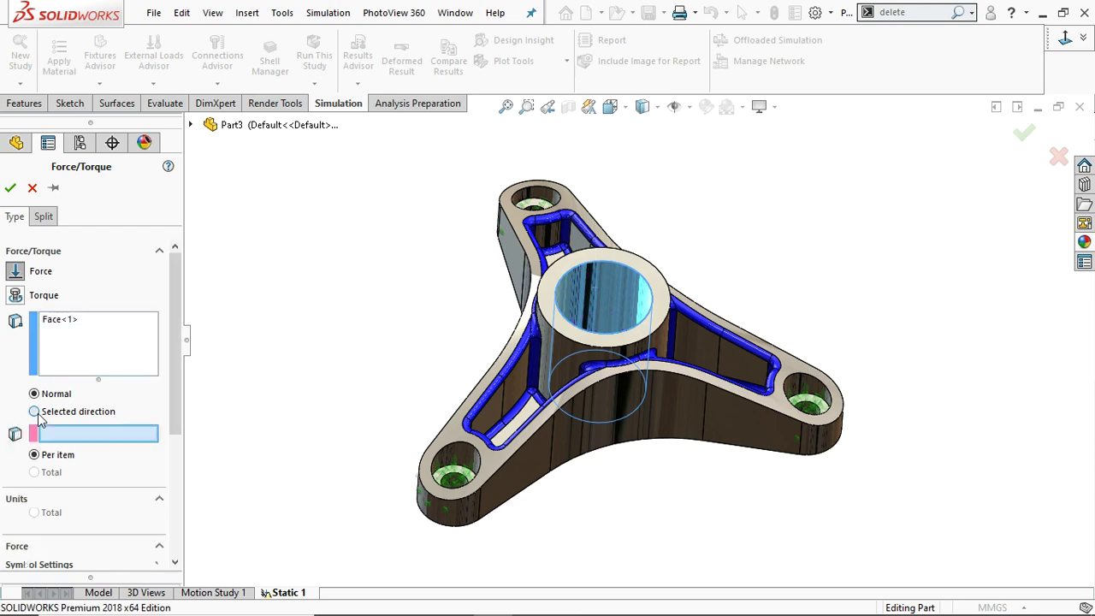
click(539, 363)
drag(173, 429, 172, 478)
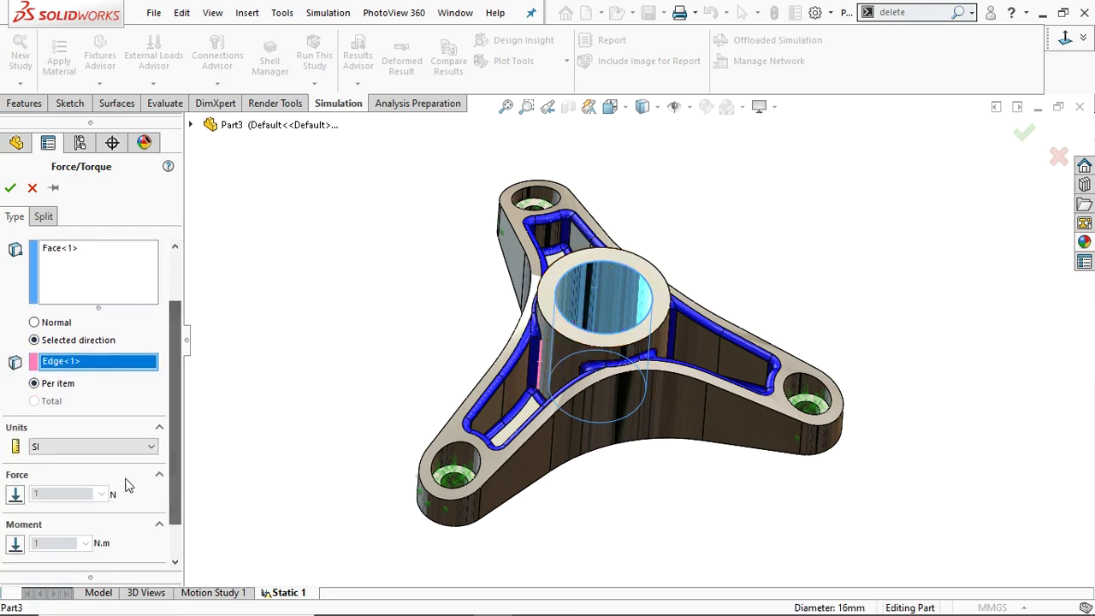
Set the force along the edge to 2000 N, reverse its direction and accept the load
click(15, 494)
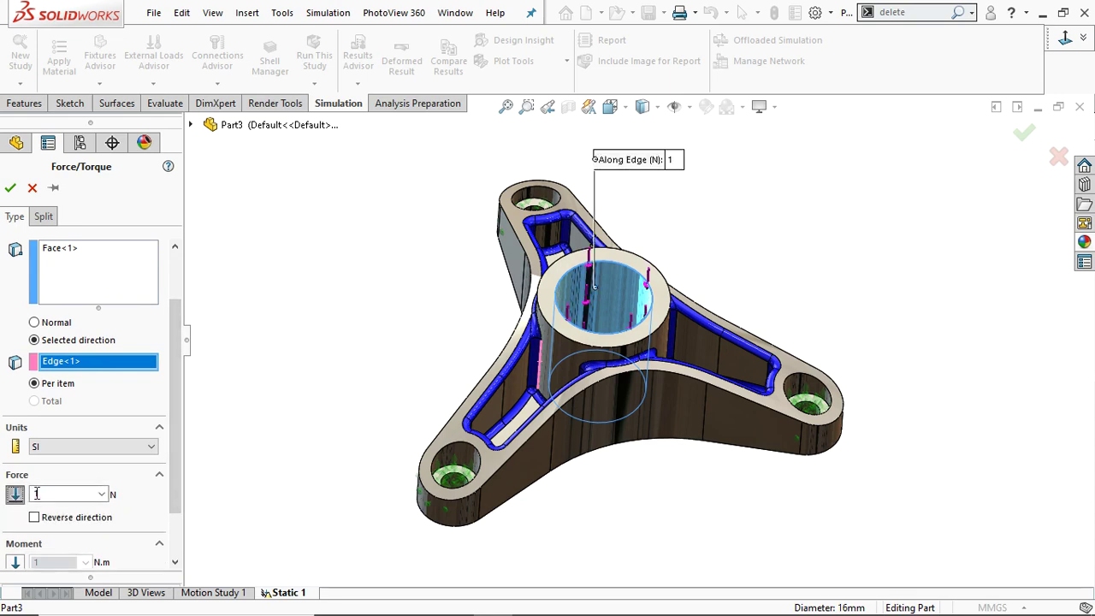
double_click(52, 494)
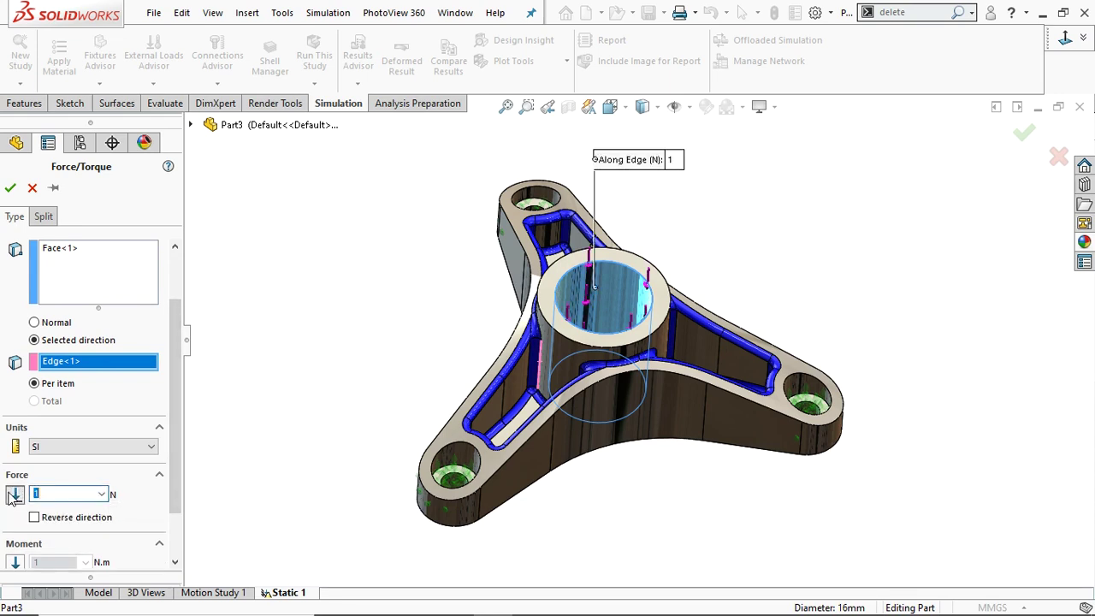
text(2000)
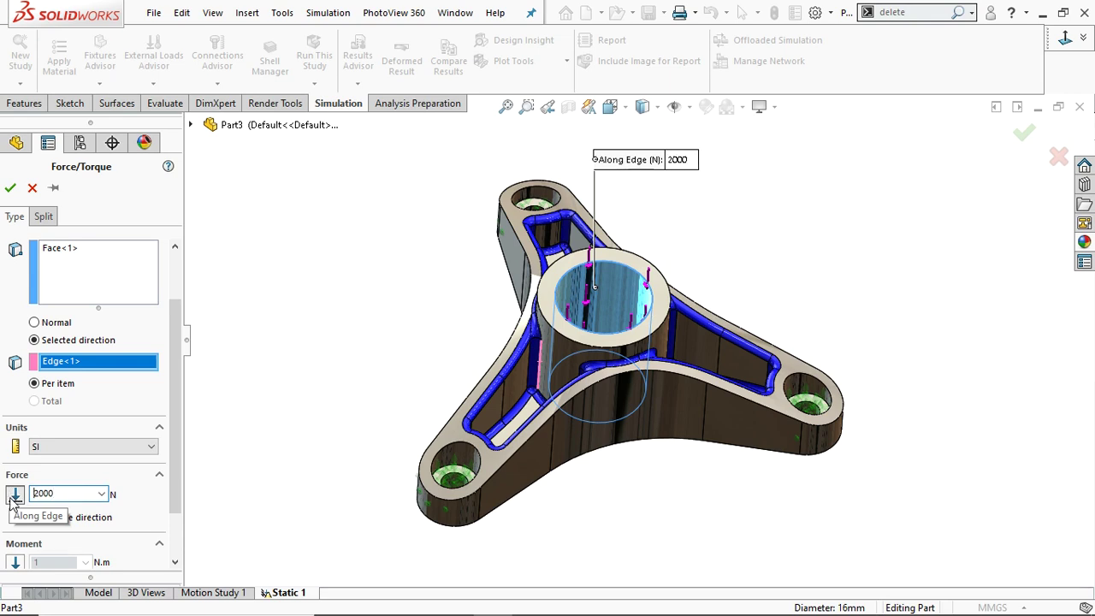
click(13, 499)
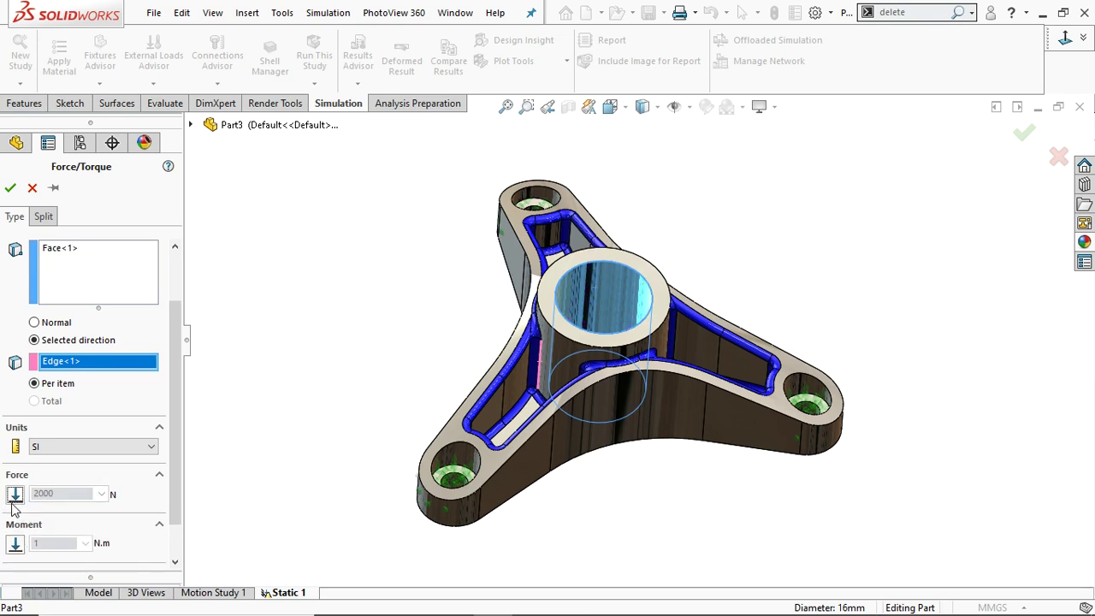
click(15, 495)
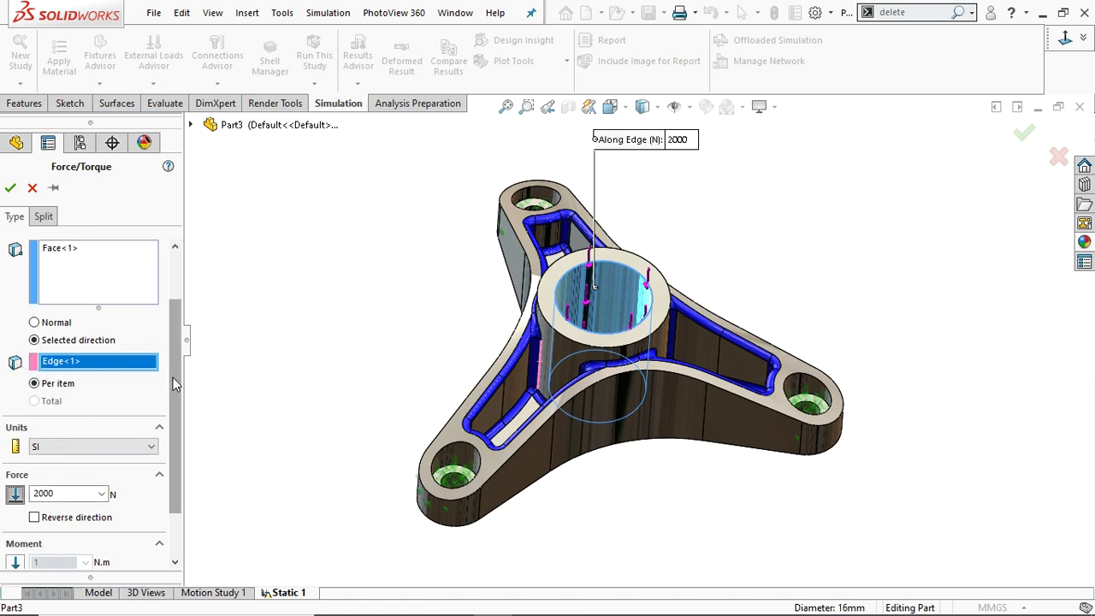
drag(173, 353, 174, 298)
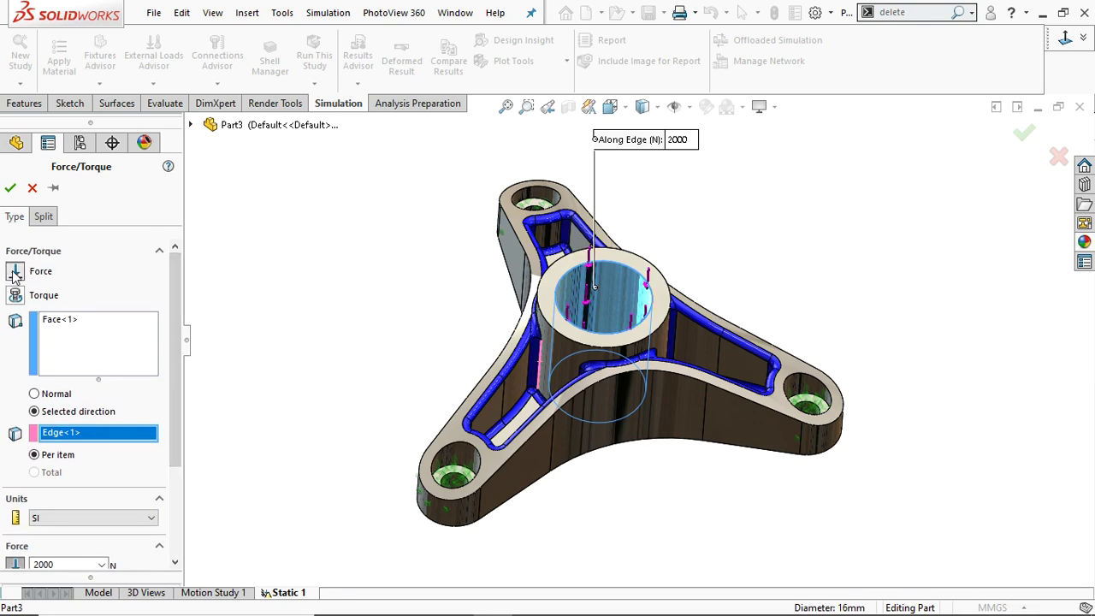
scroll(614, 300, down, 3)
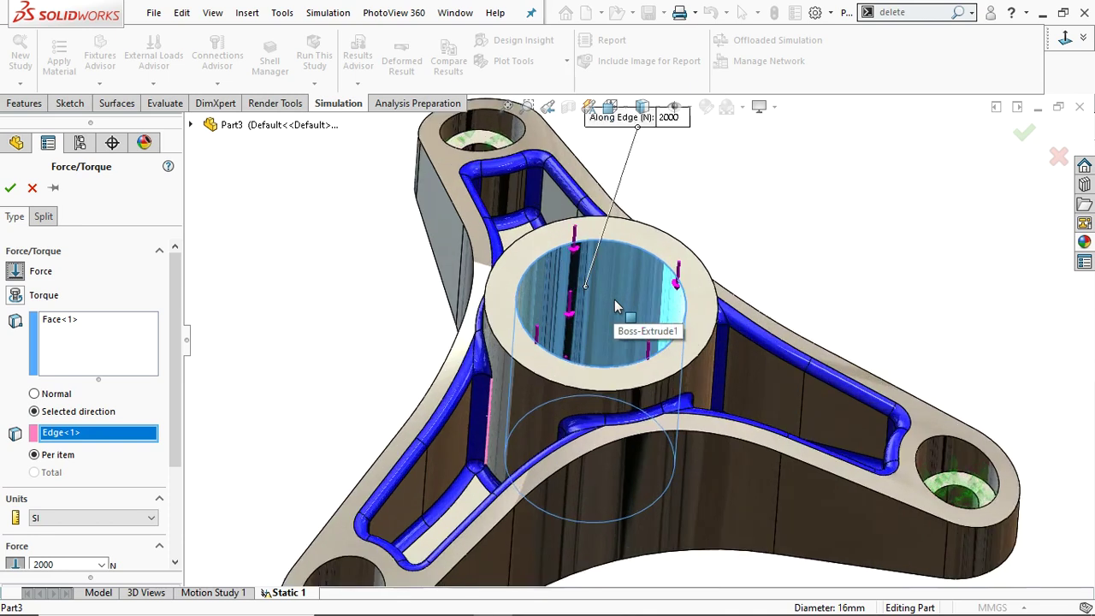
scroll(614, 299, up, 5)
drag(173, 300, 170, 364)
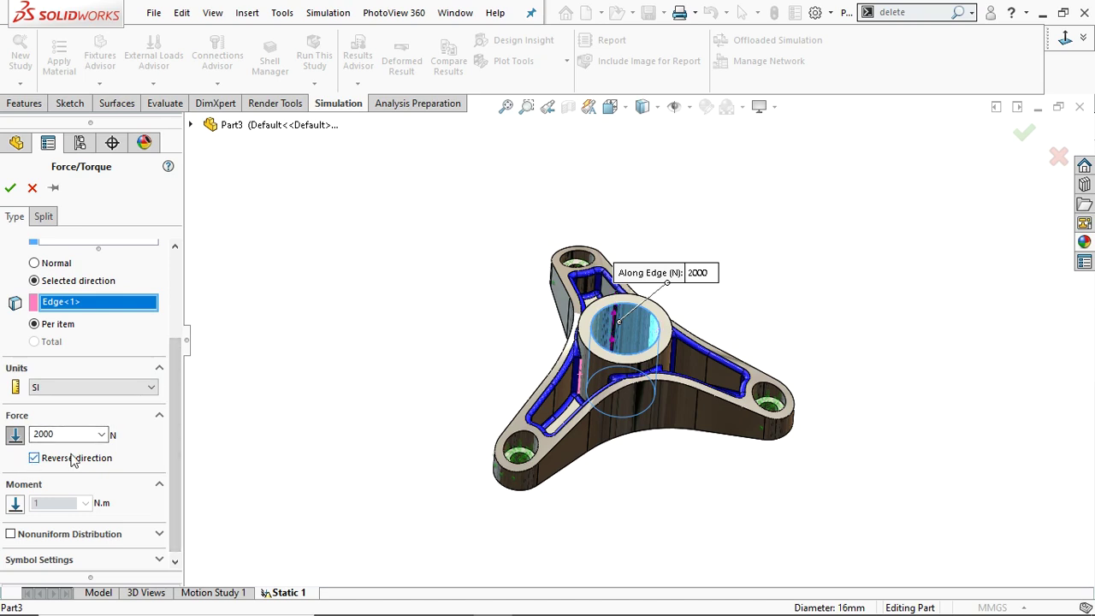
click(10, 187)
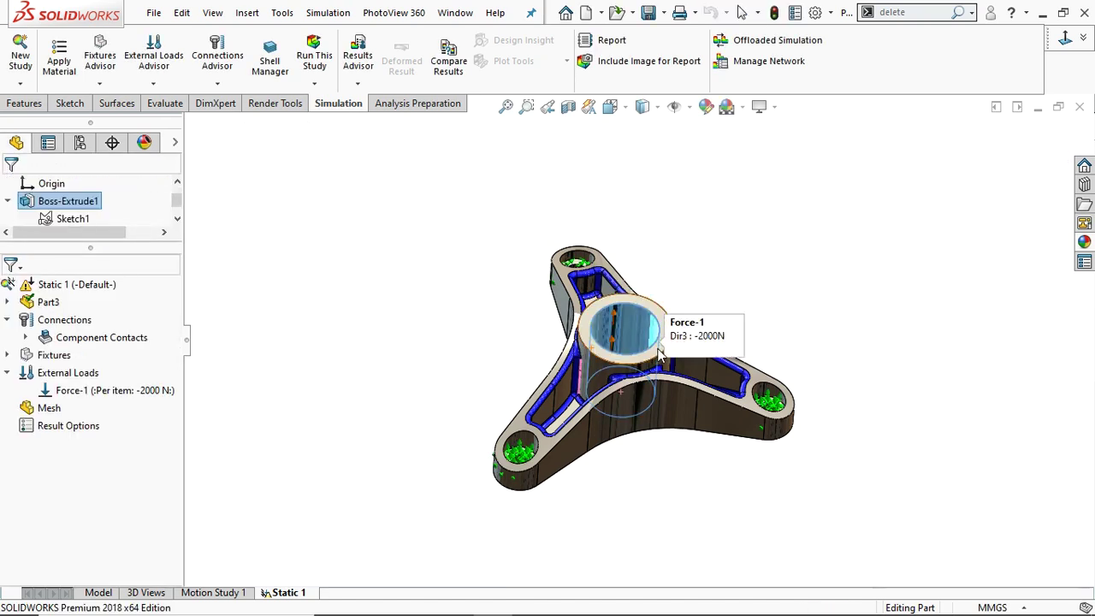
Try to run the static study on the fixed and loaded part
scroll(633, 359, down, 5)
scroll(655, 361, up, 5)
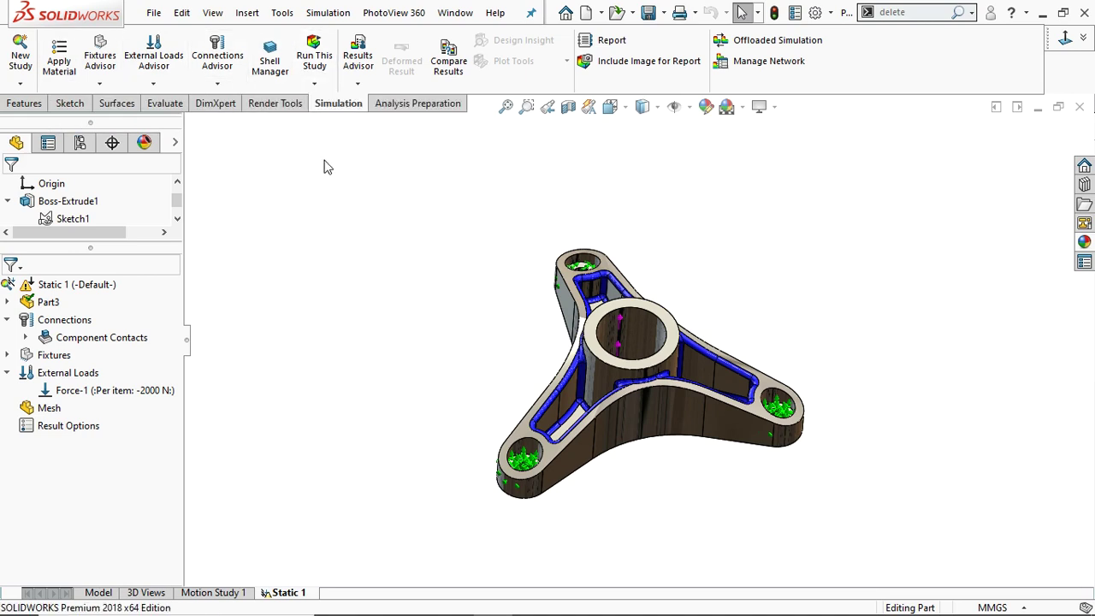
click(316, 55)
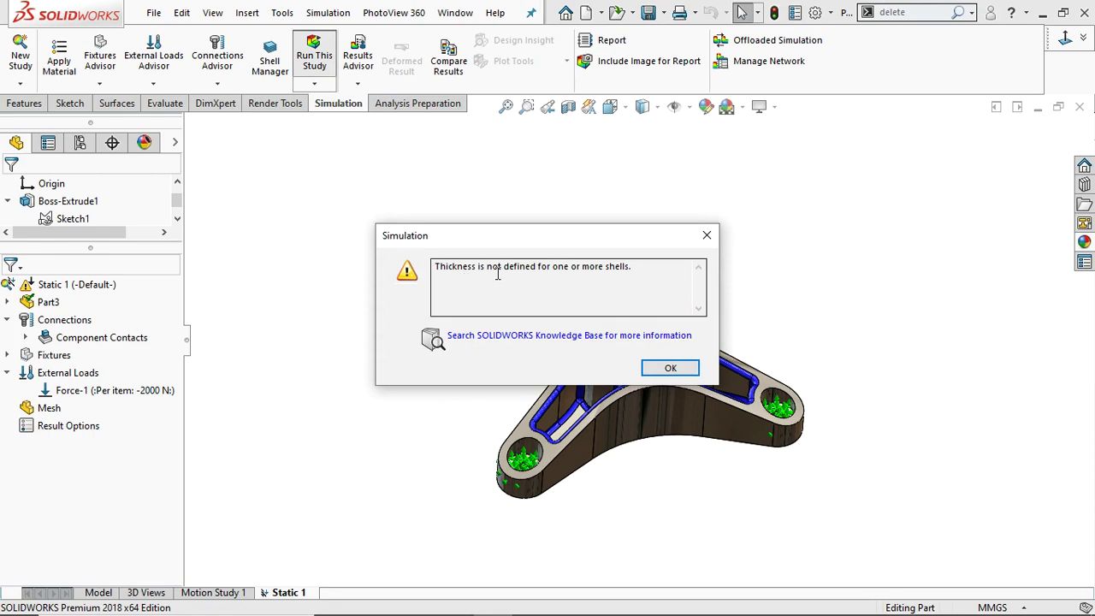
click(669, 367)
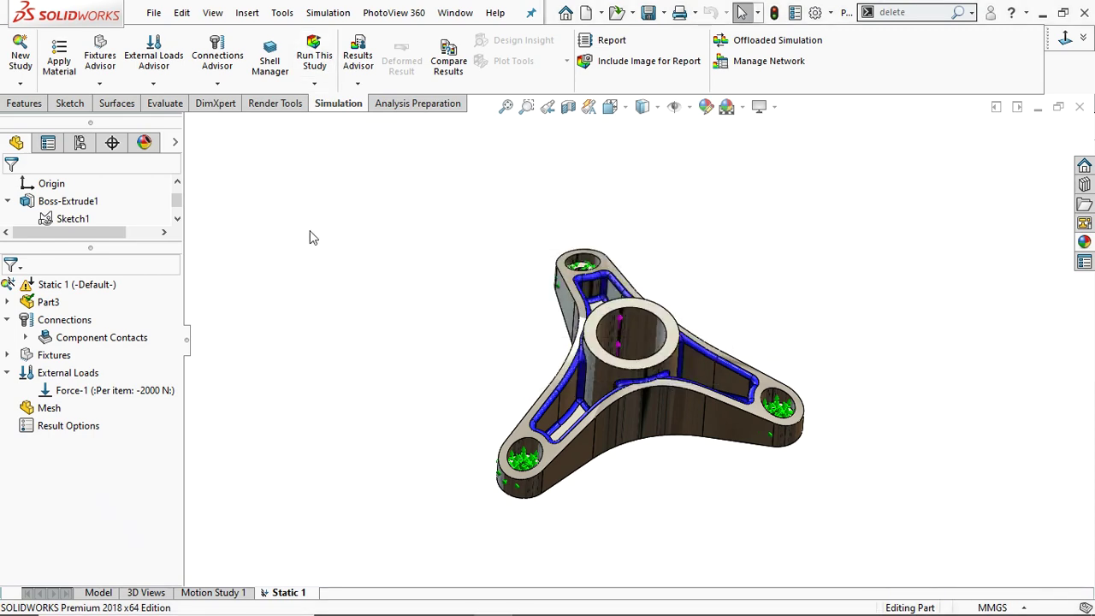
Define a 3 mm thickness for the Surface-Revolve1 surface body in the Shell Manager
click(269, 55)
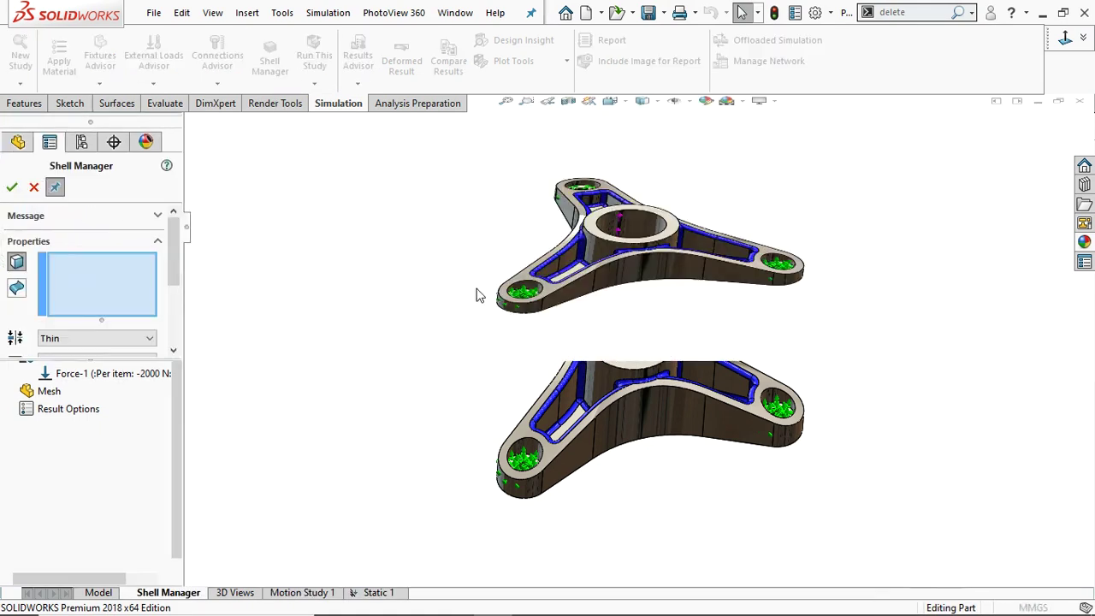
click(403, 479)
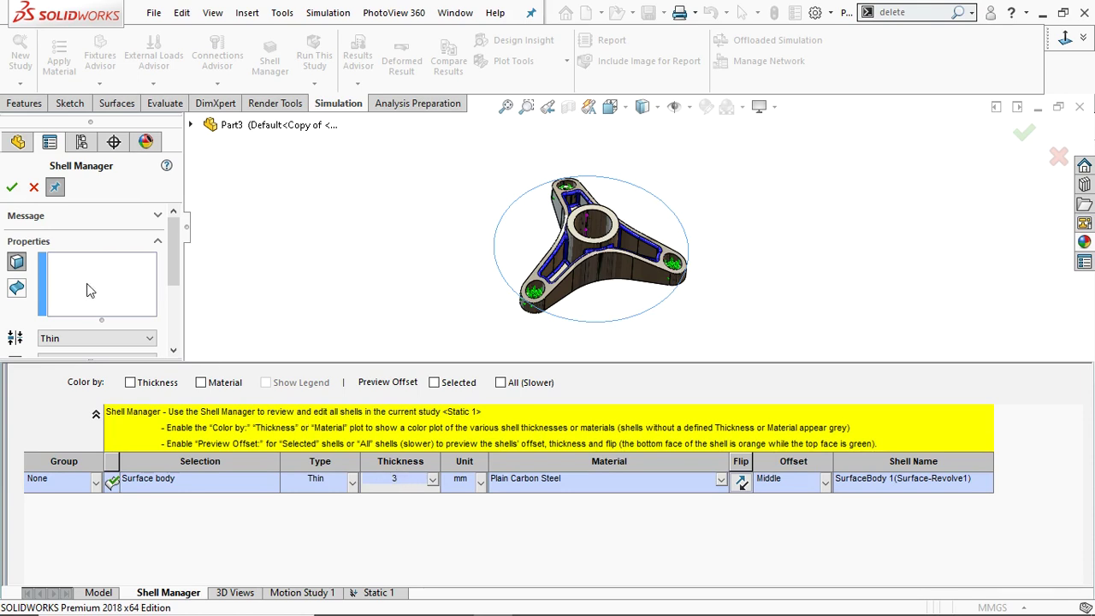
click(11, 189)
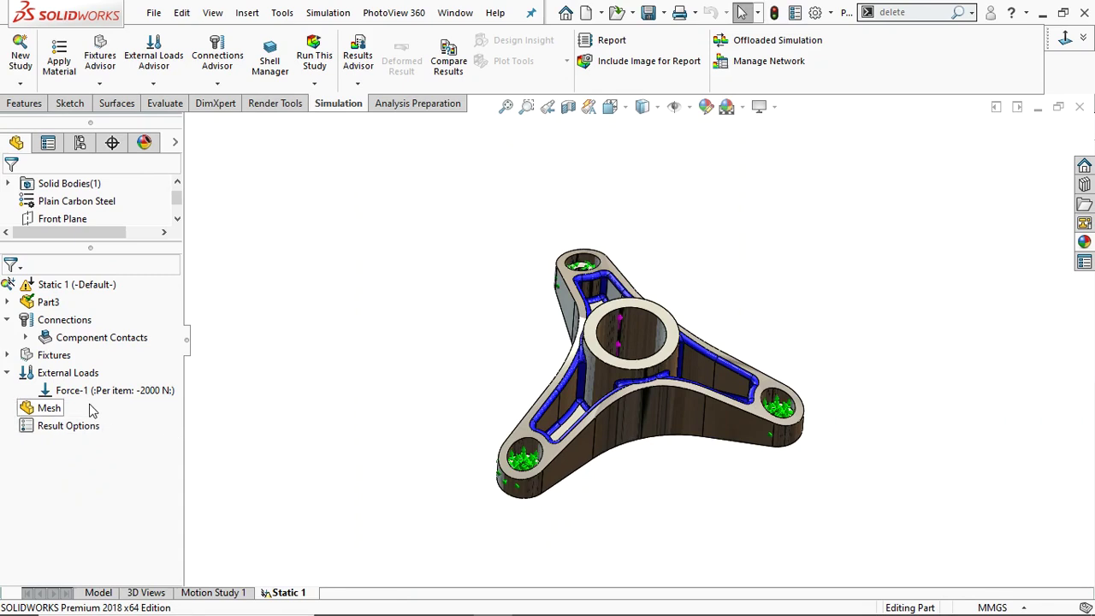
Mesh the part and run the static study with Mesh and Run
right_click(62, 413)
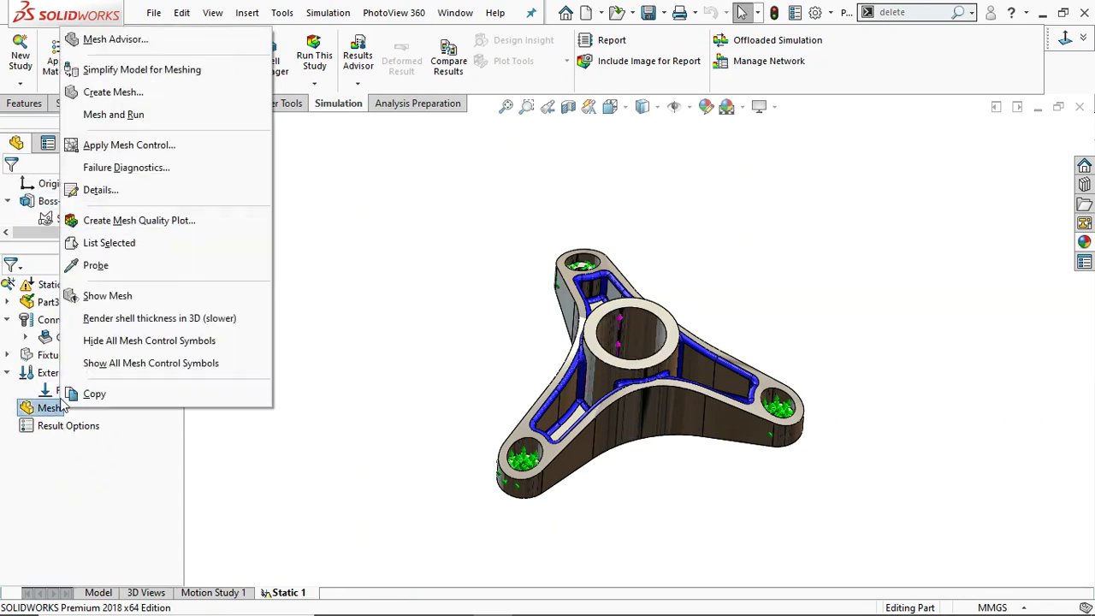
click(101, 117)
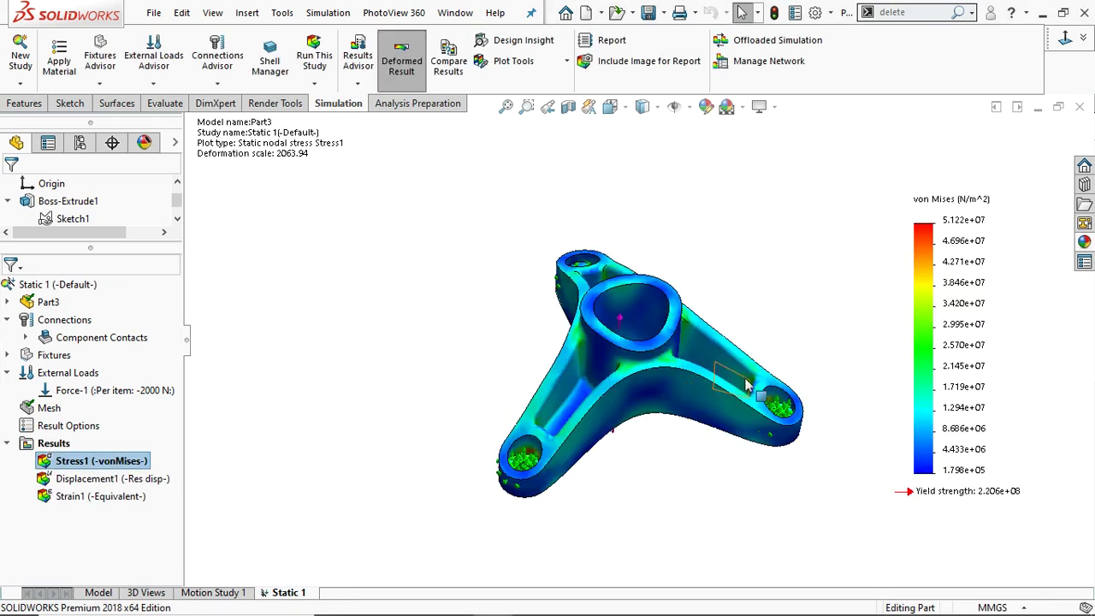
scroll(789, 354, up, 2)
scroll(732, 361, down, 2)
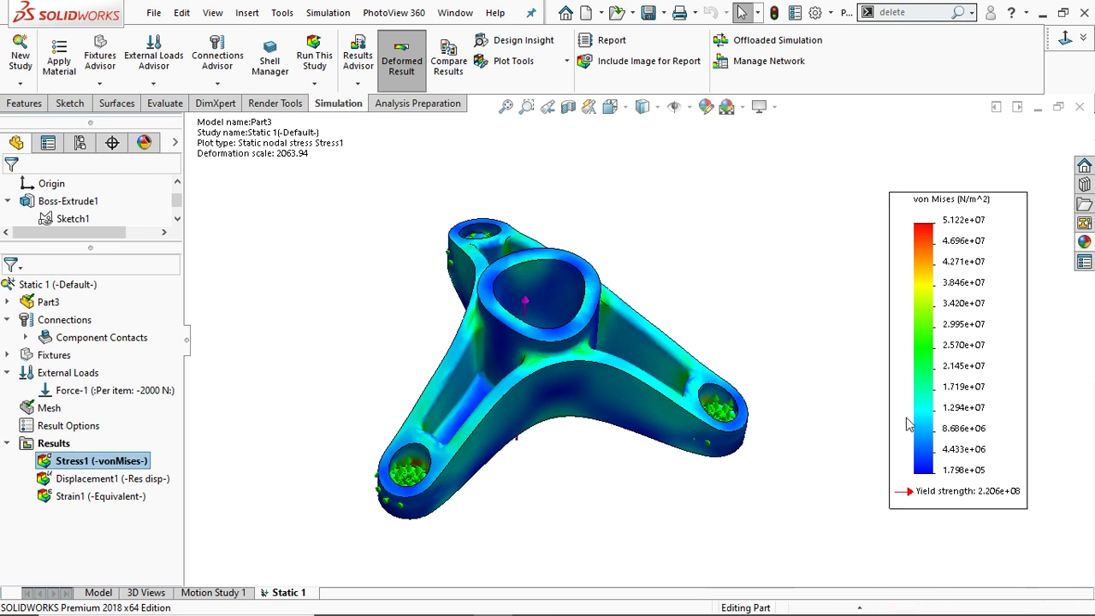
Create a factor of safety plot from the study results using the default Automatic criterion
right_click(55, 445)
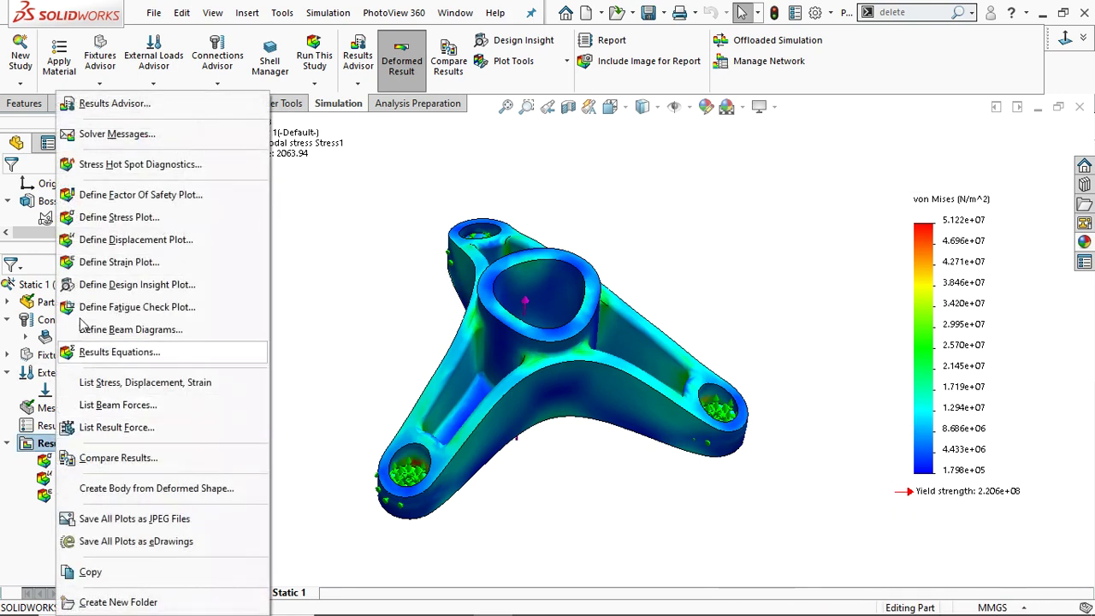
click(111, 195)
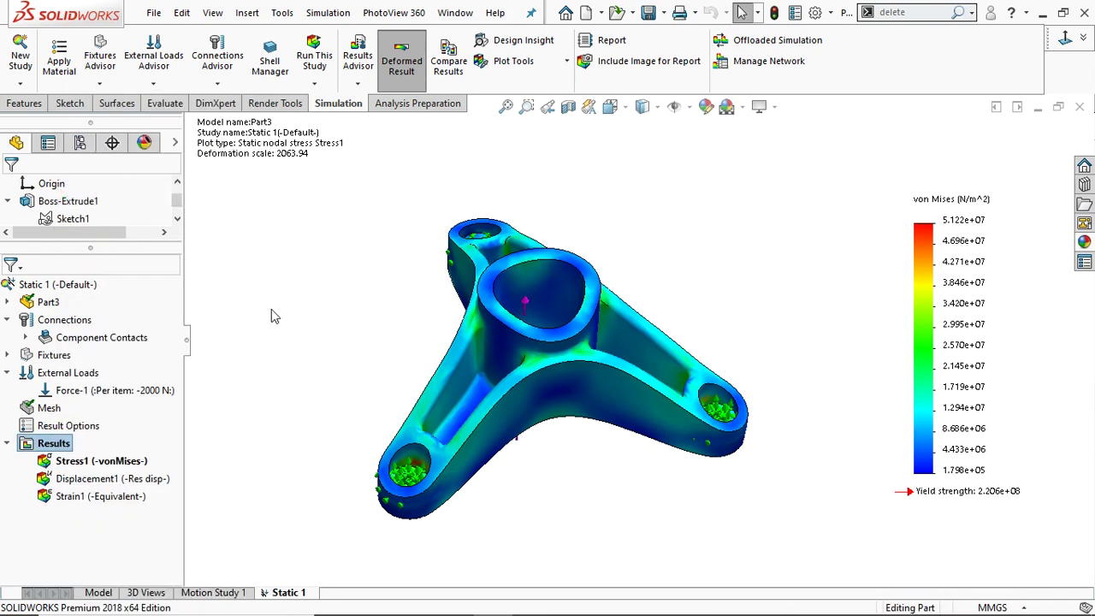
click(10, 187)
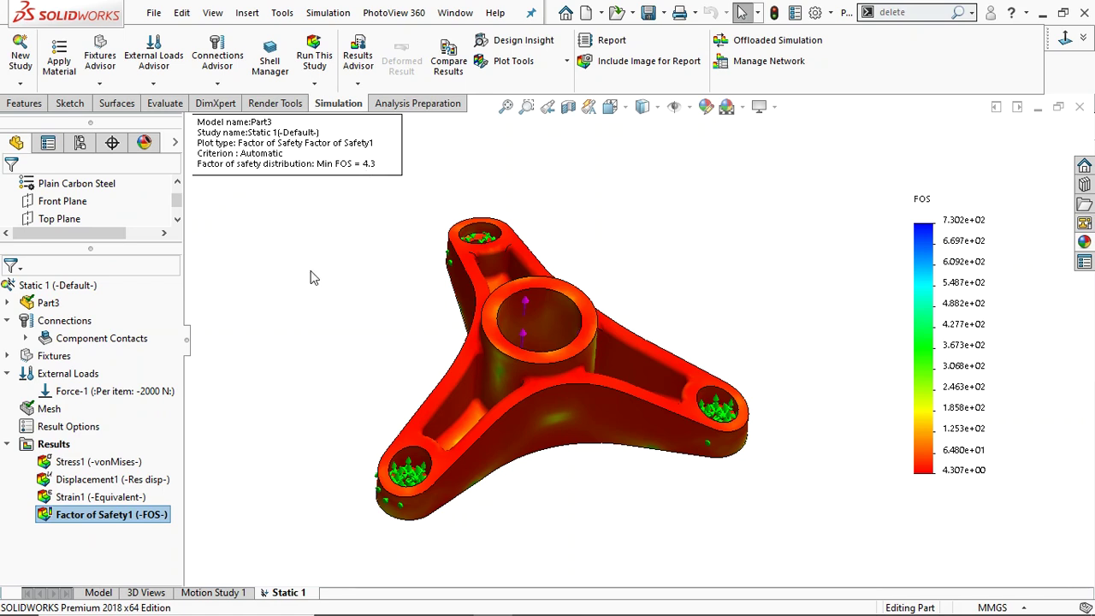
click(82, 497)
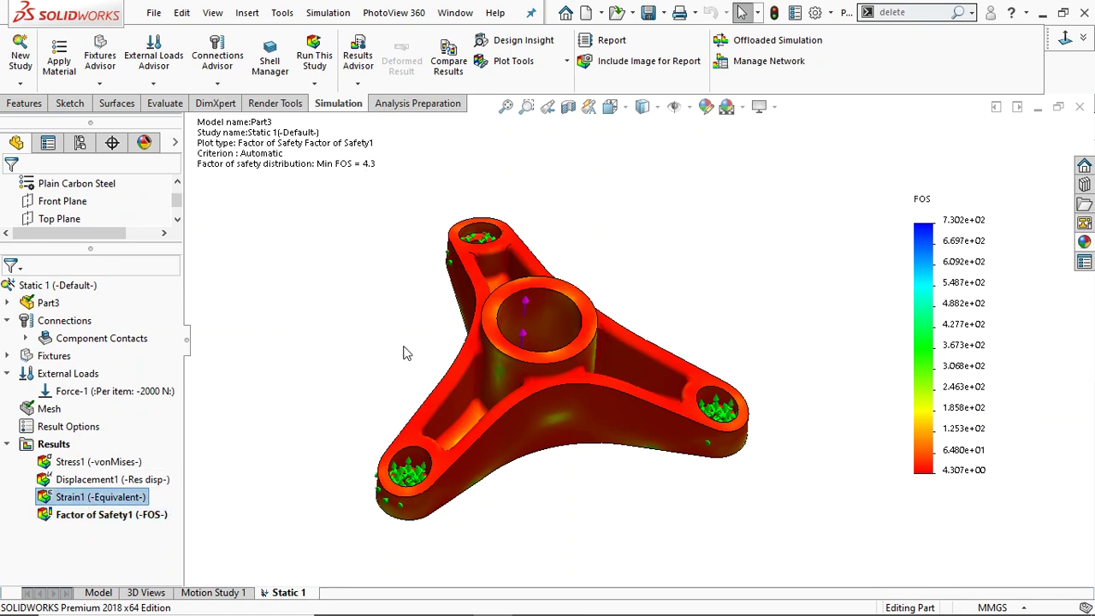
click(75, 482)
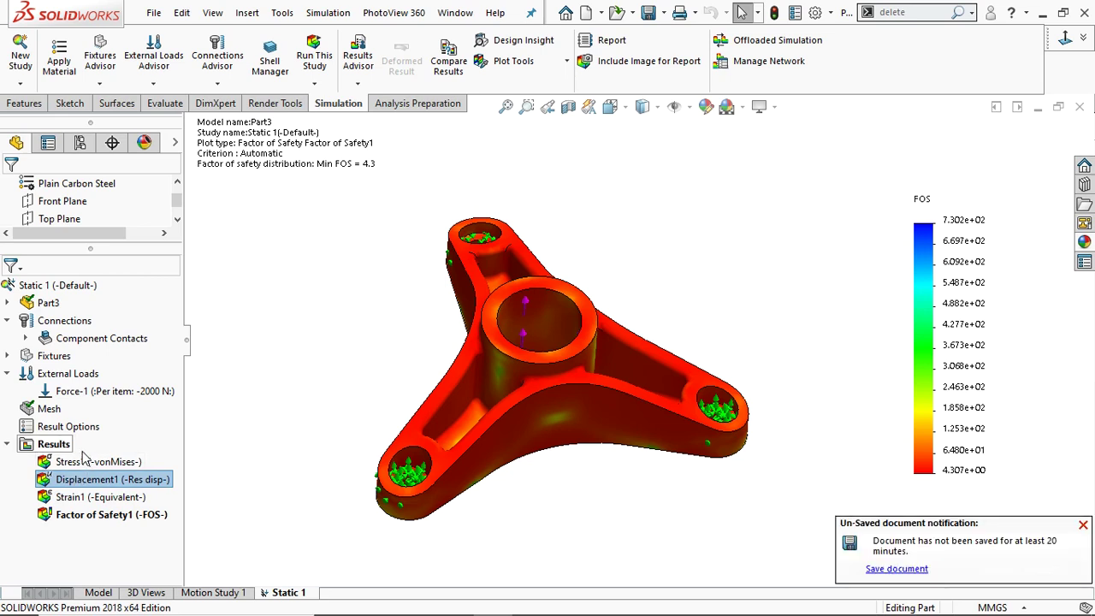
click(81, 462)
click(1083, 525)
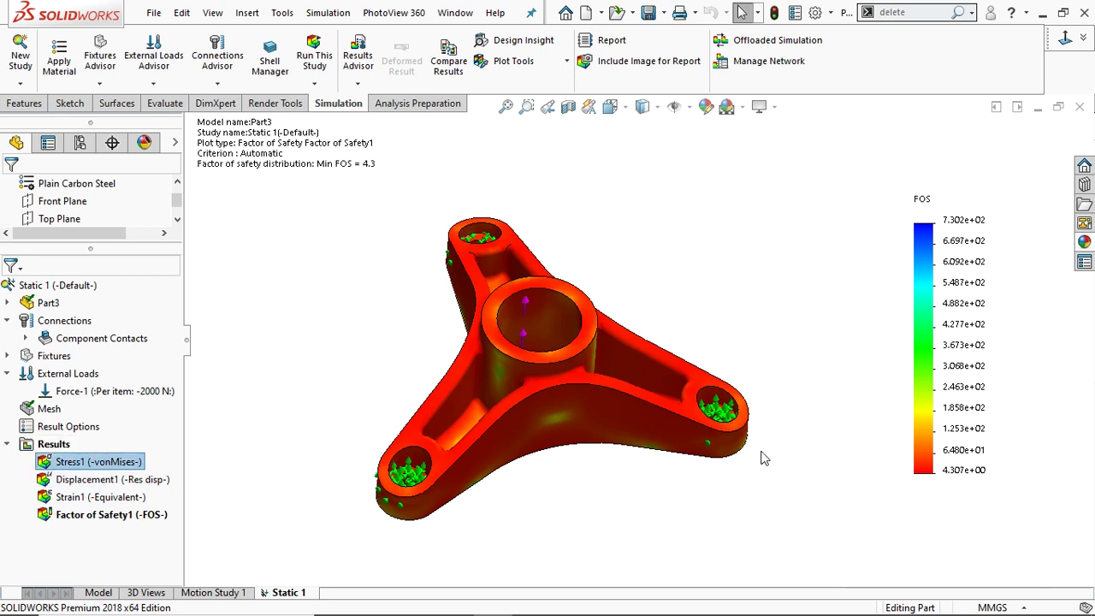